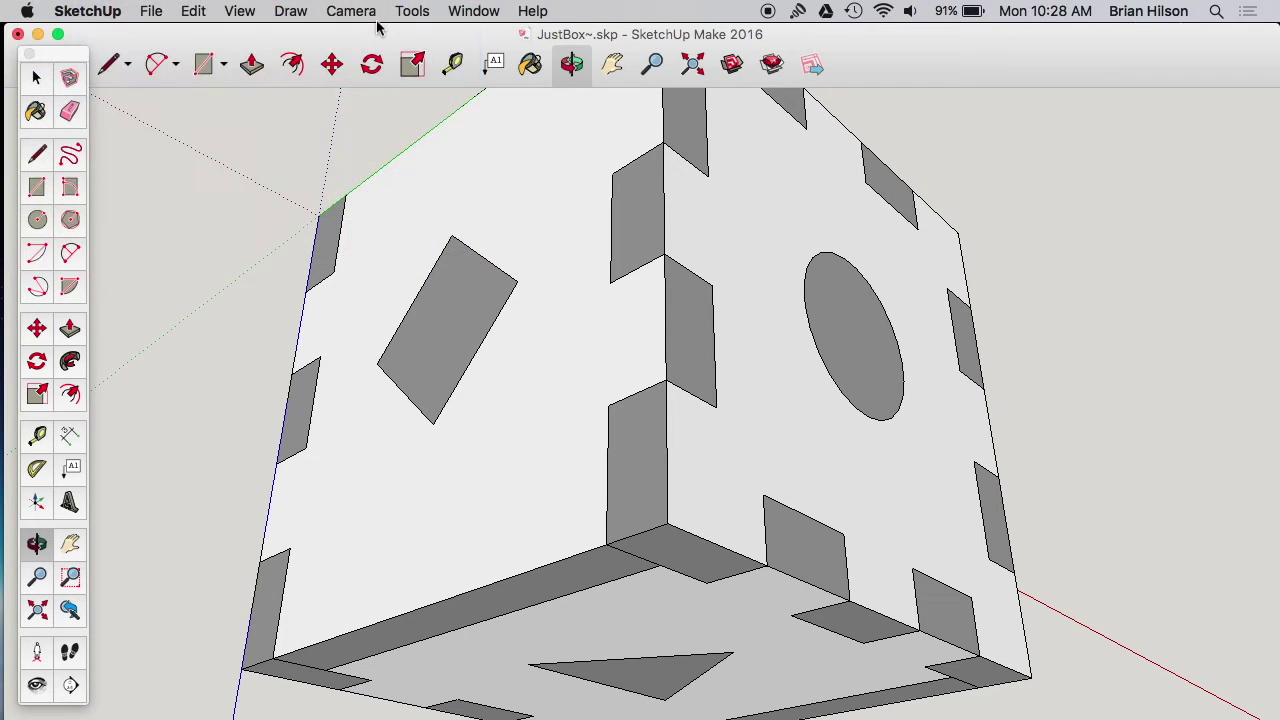
Switch the camera to Parallel Projection and orbit the box to a new angle
left_click(352, 11)
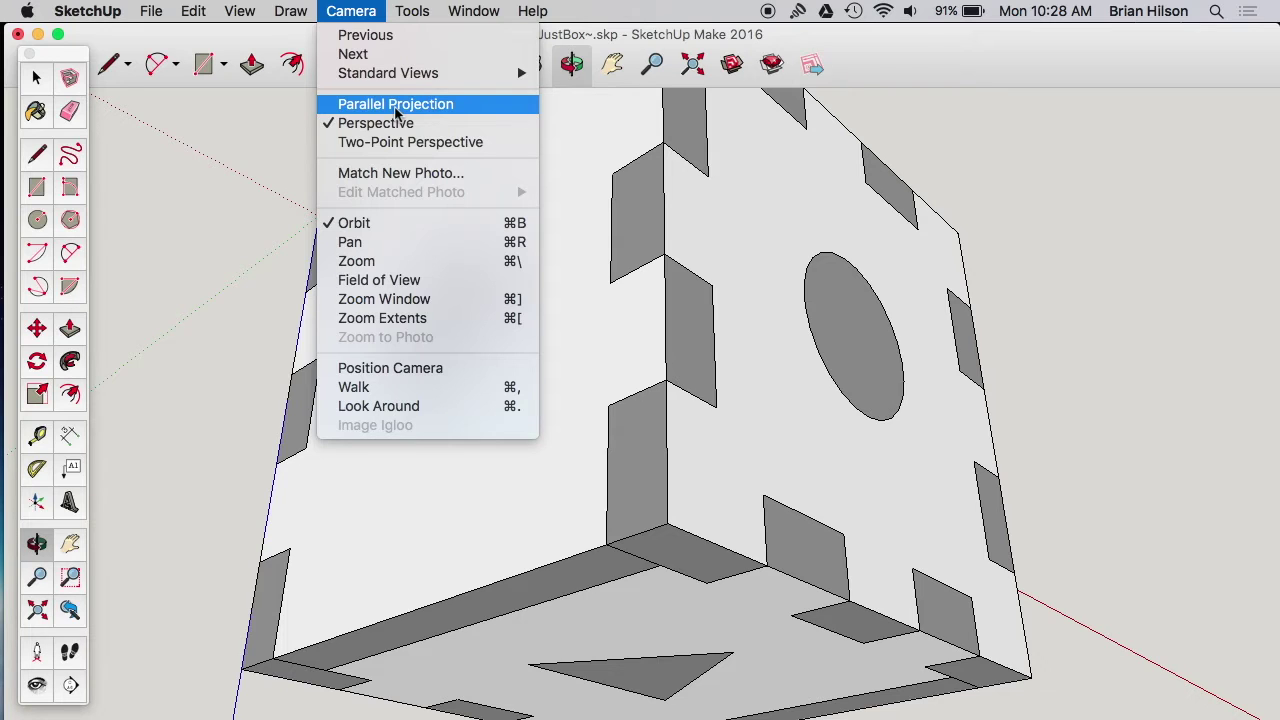
left_click(395, 106)
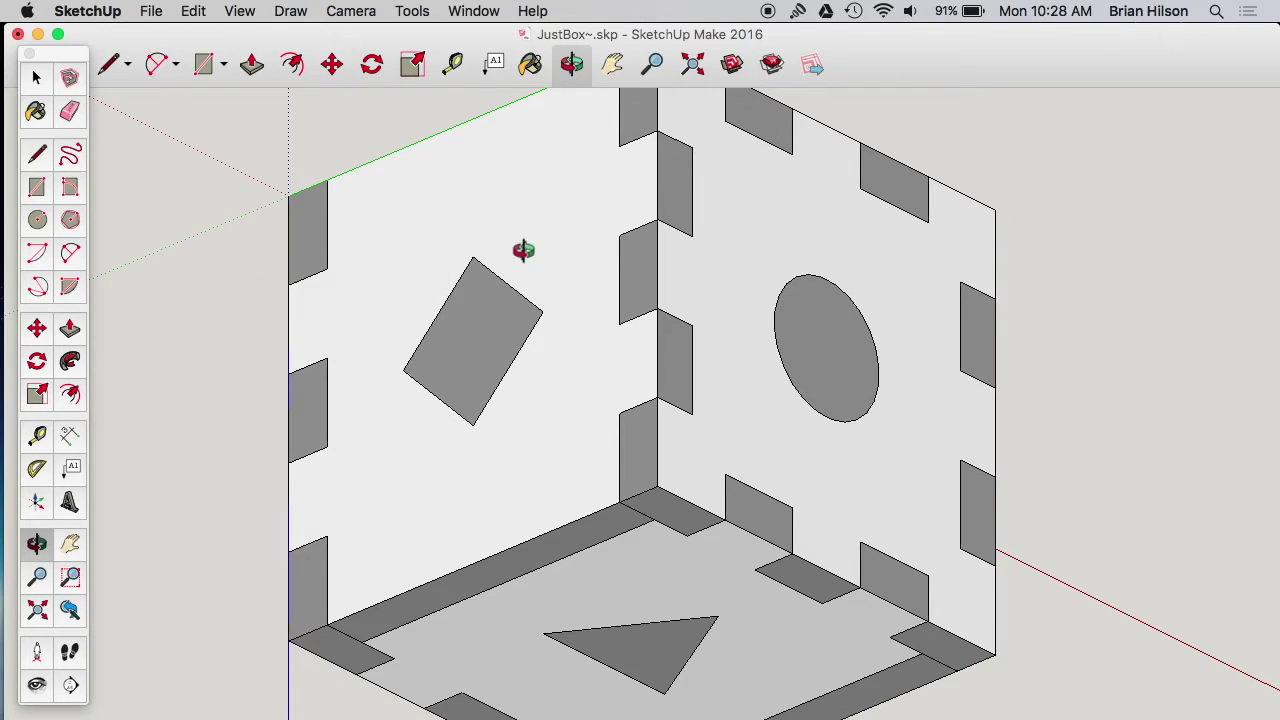
left_click_drag(523, 250, 471, 390)
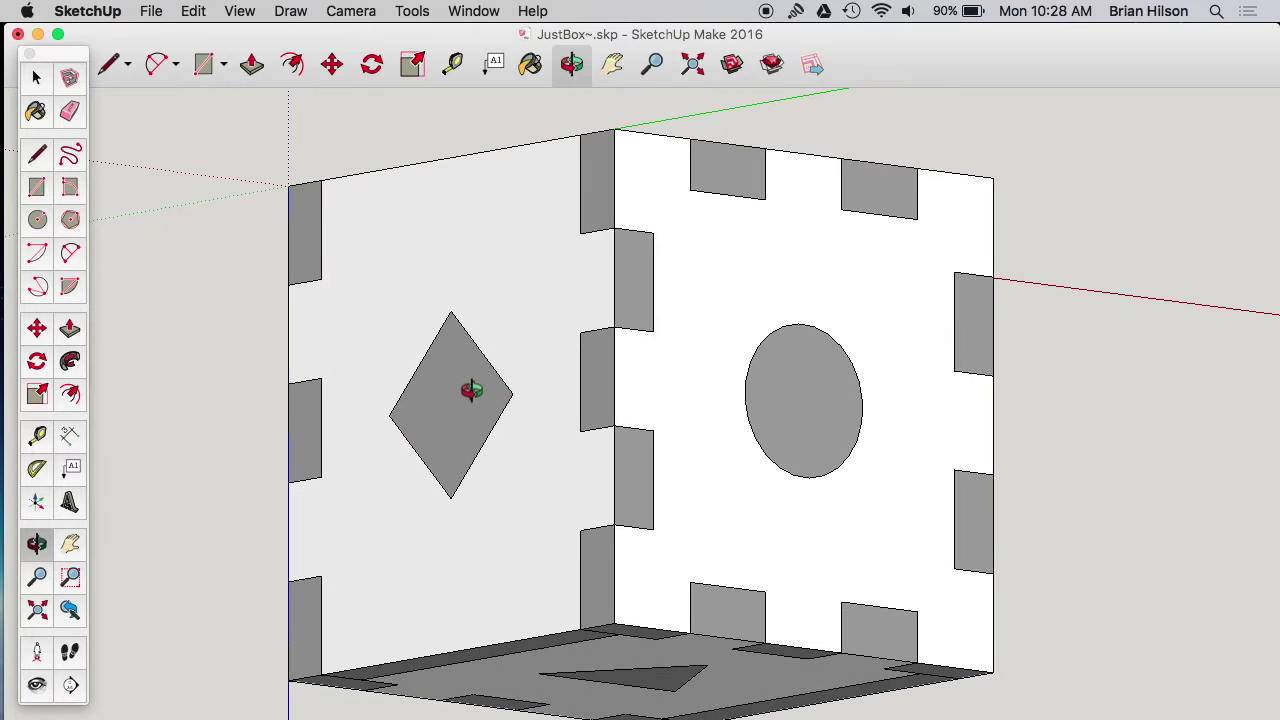
Set the camera to the standard Top view, looking straight down on the box
left_click(372, 10)
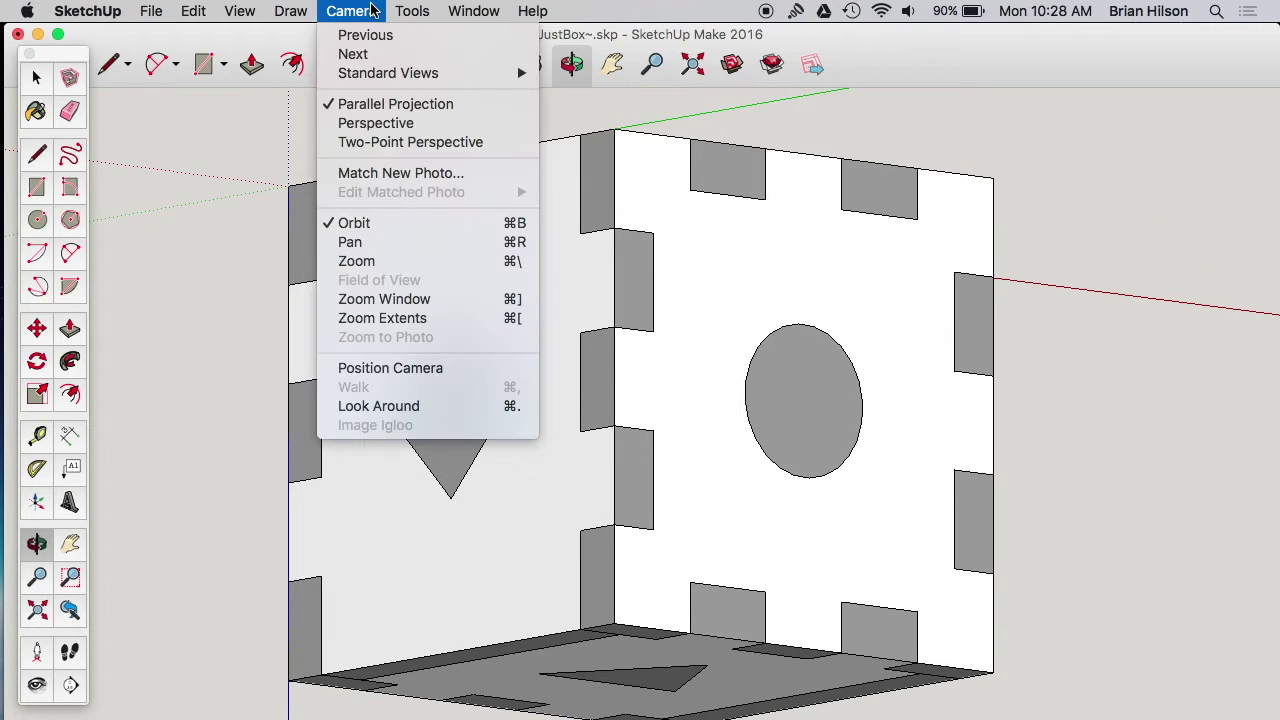
mouse_move(384, 73)
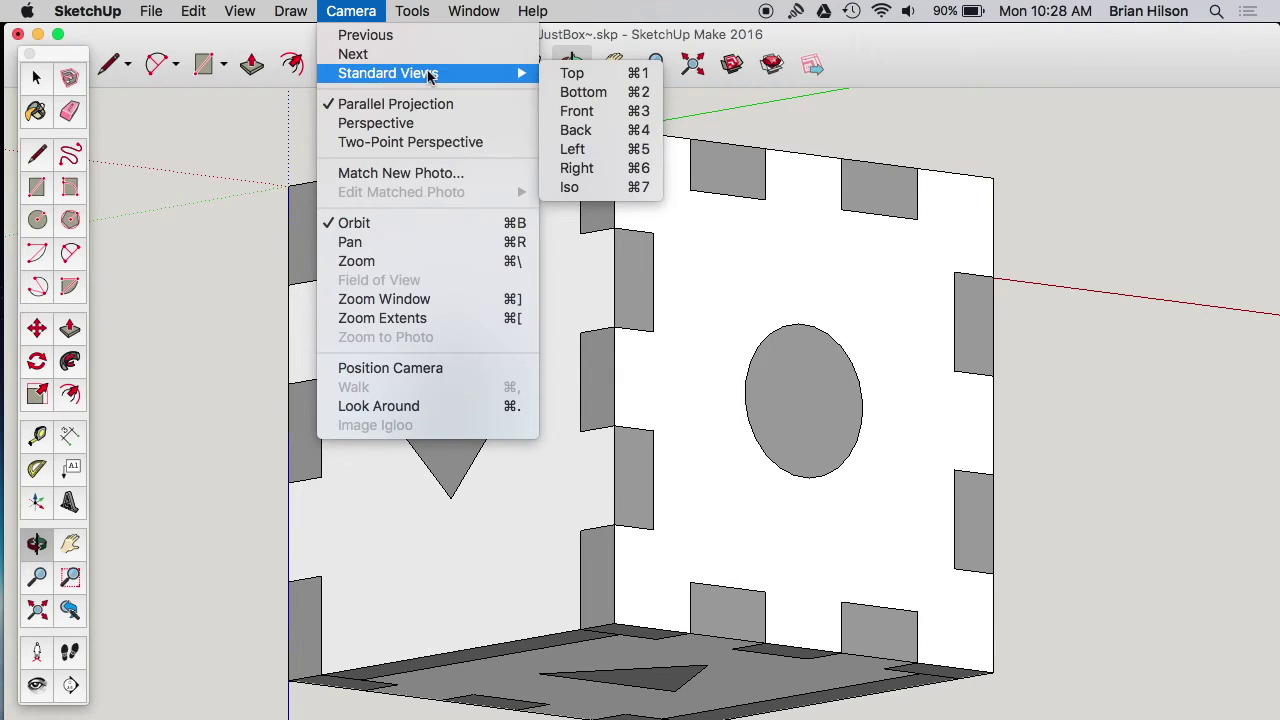
left_click(574, 74)
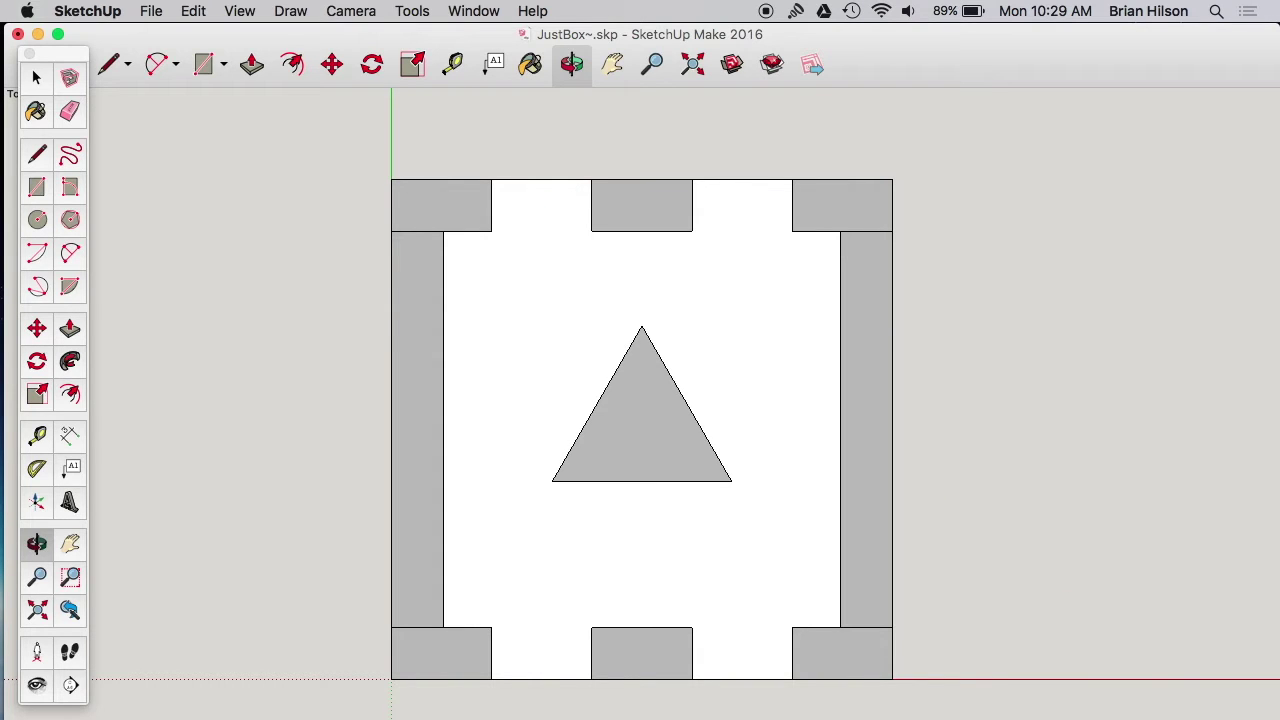
Make the JustBox window smaller and move it right and down
mouse_move(1278, 716)
left_mouse_down()
mouse_move(1091, 700)
mouse_move(843, 719)
mouse_move(829, 702)
mouse_move(788, 716)
left_mouse_up()
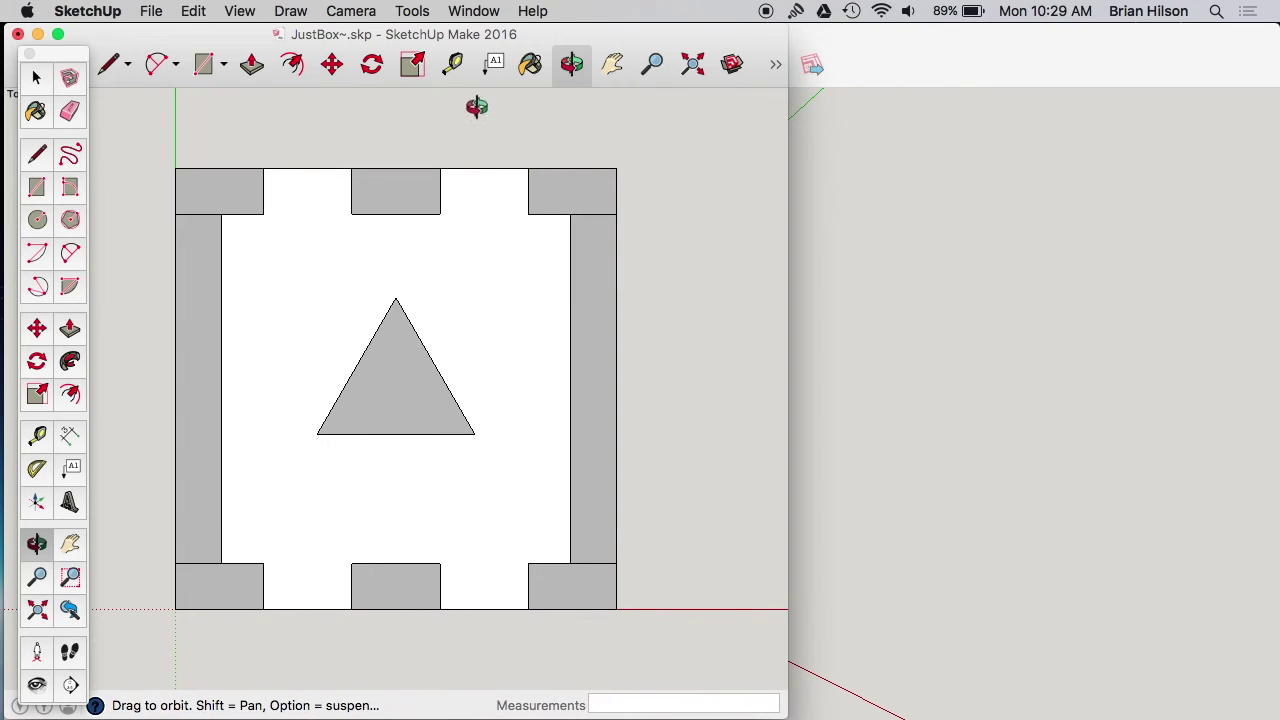
left_click_drag(390, 38, 672, 59)
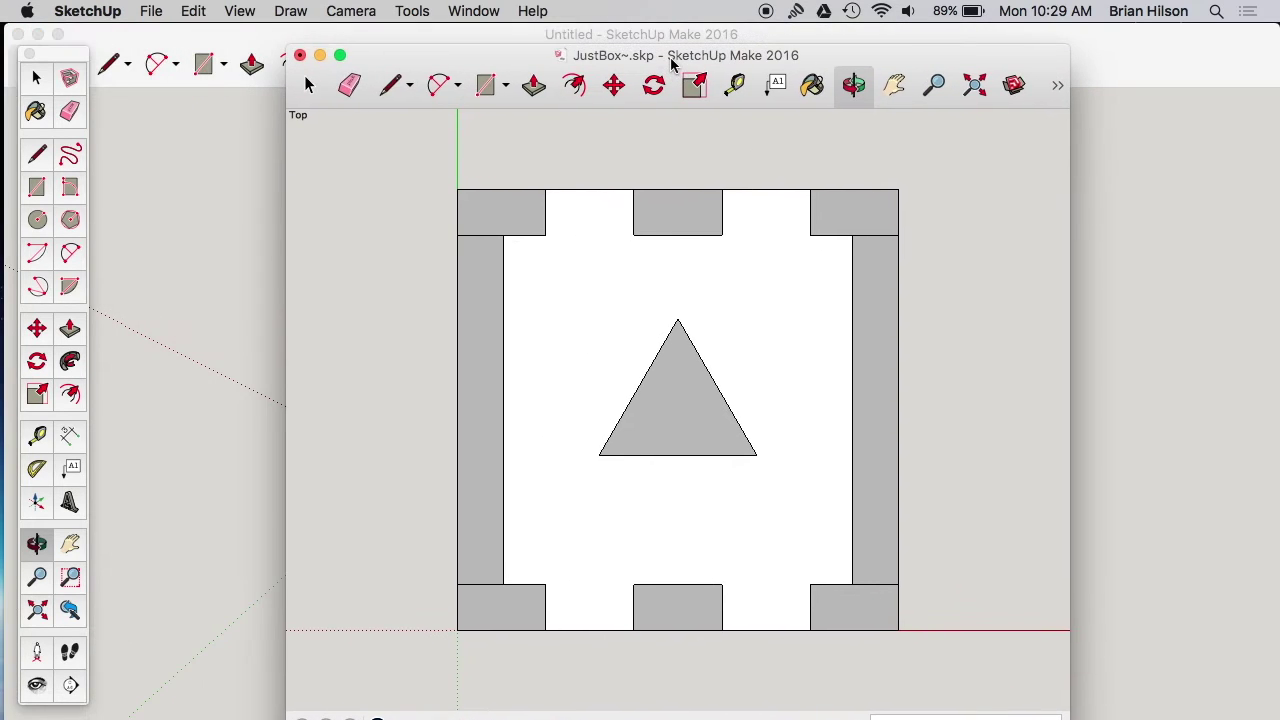
mouse_move(1068, 717)
left_mouse_down()
mouse_move(752, 679)
mouse_move(843, 703)
left_mouse_up()
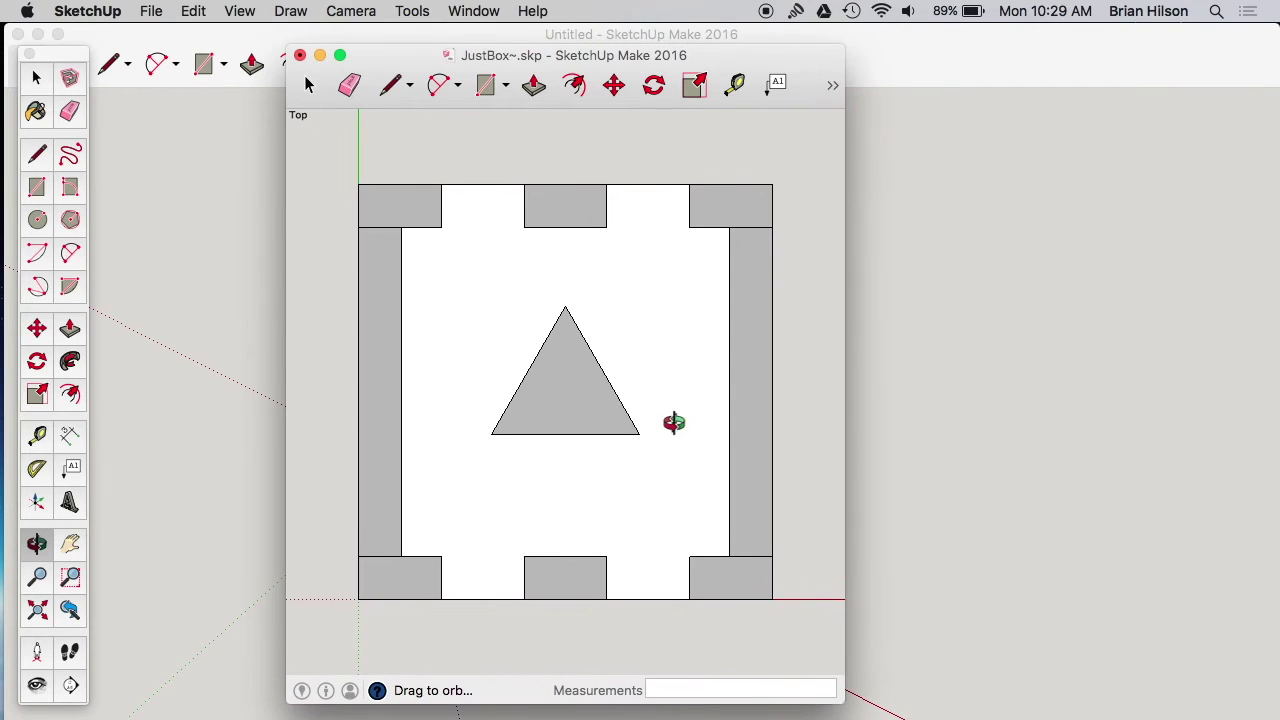
scroll(664, 406, "up", 5)
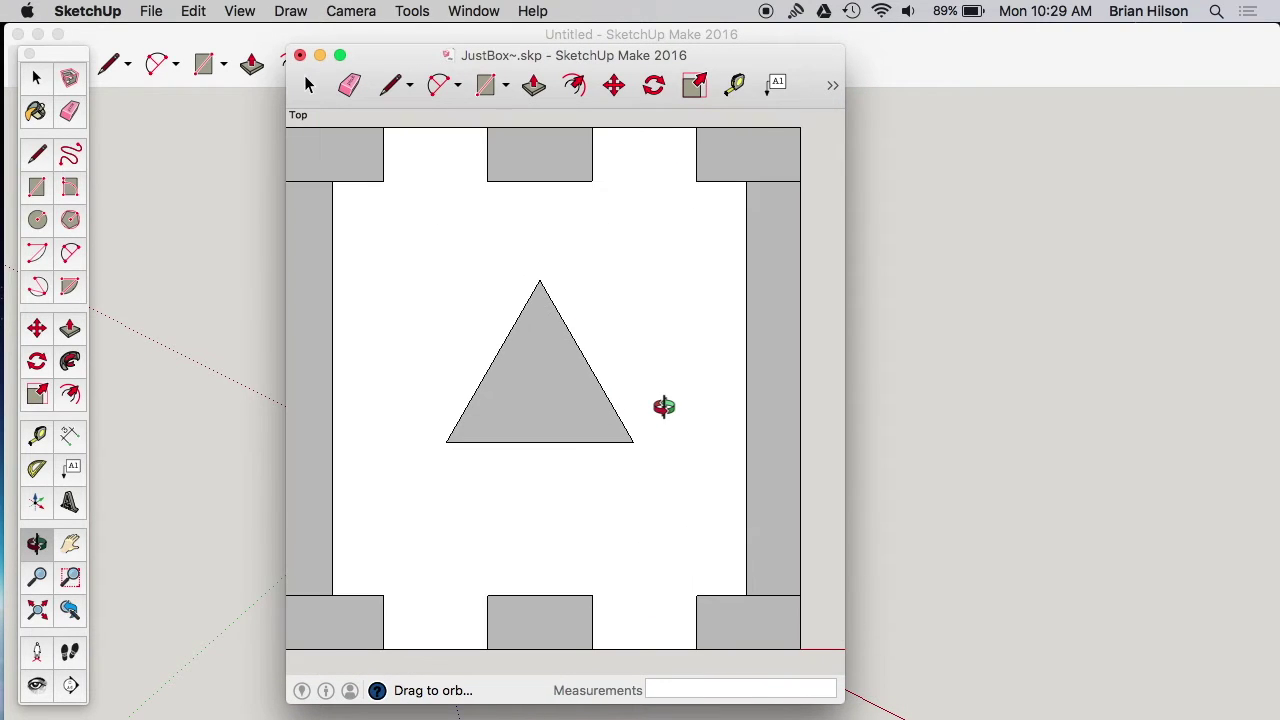
scroll(664, 406, "down", 1)
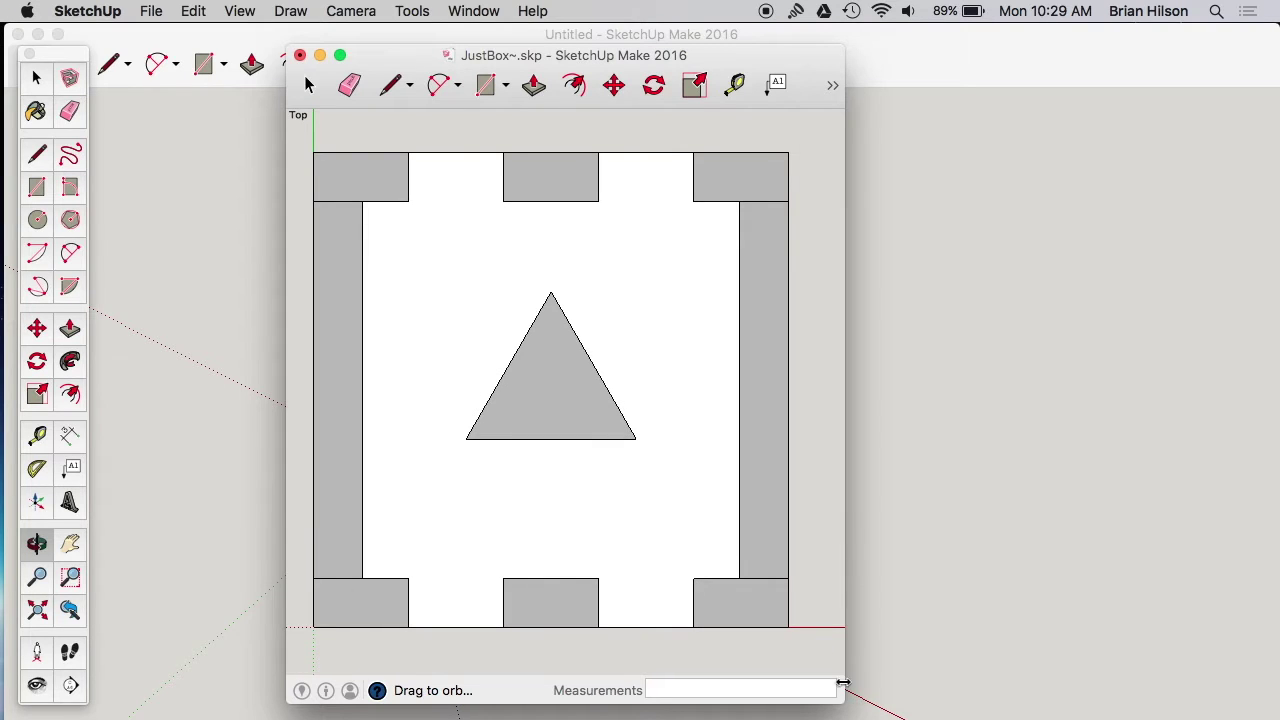
left_click_drag(843, 690, 900, 690)
Zoom and pan so the box floor with its triangle fills the narrowed window
scroll(777, 574, "up", 1)
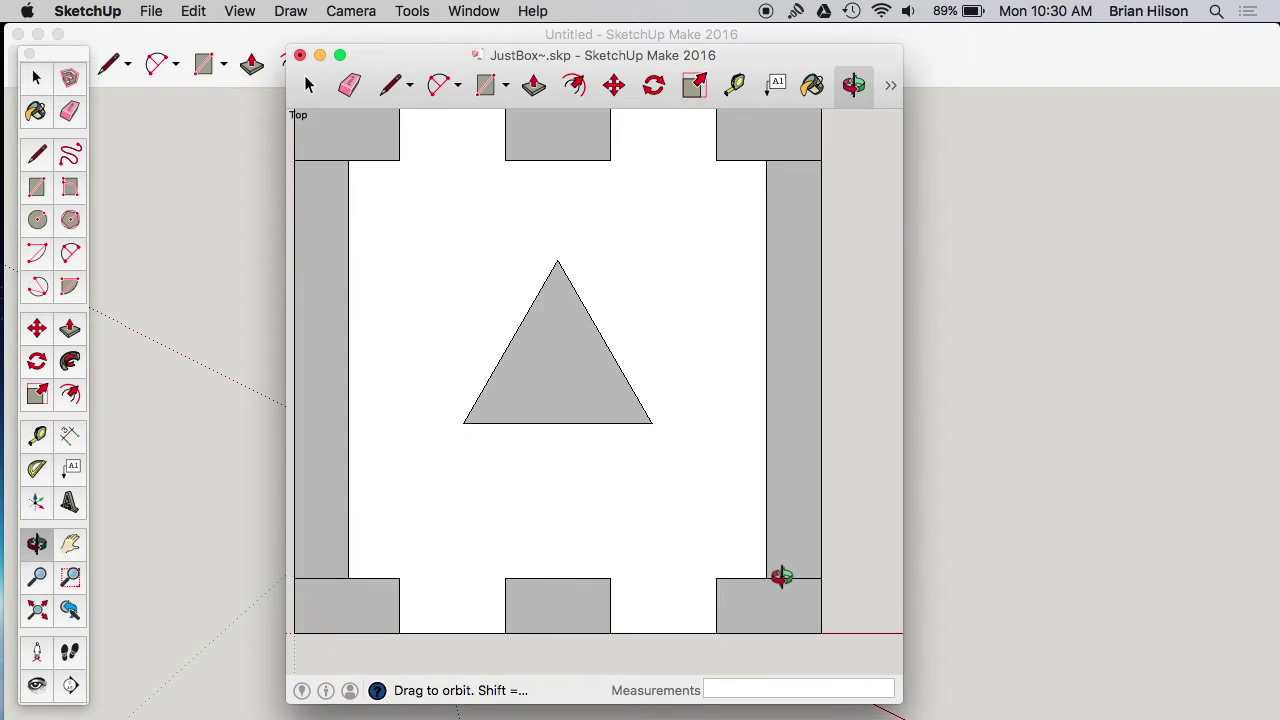
key("h")
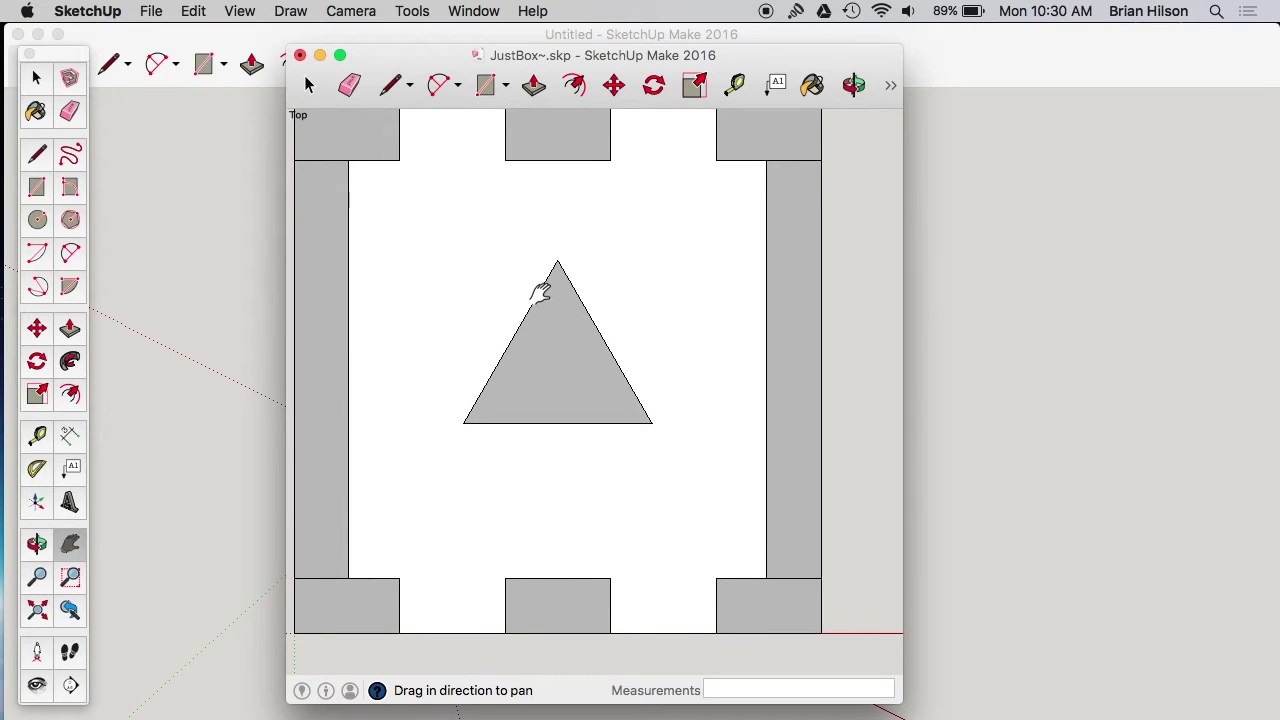
left_click_drag(543, 291, 572, 312)
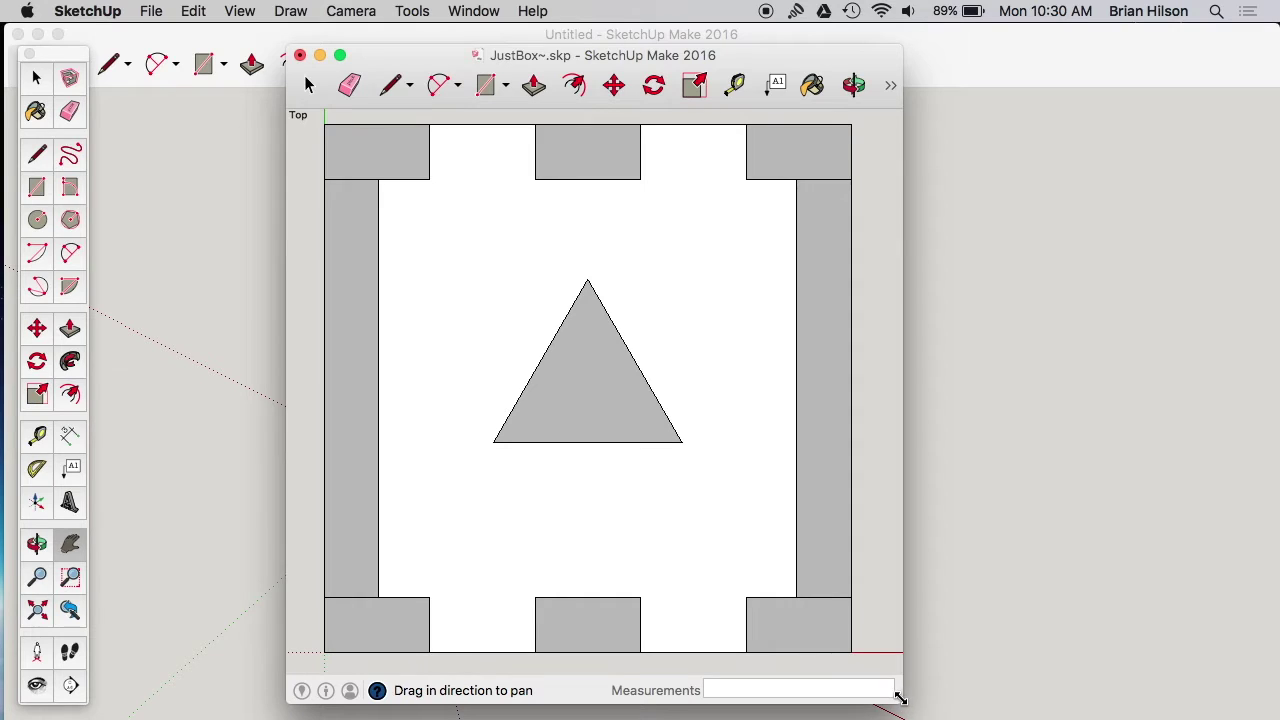
left_click_drag(896, 698, 854, 698)
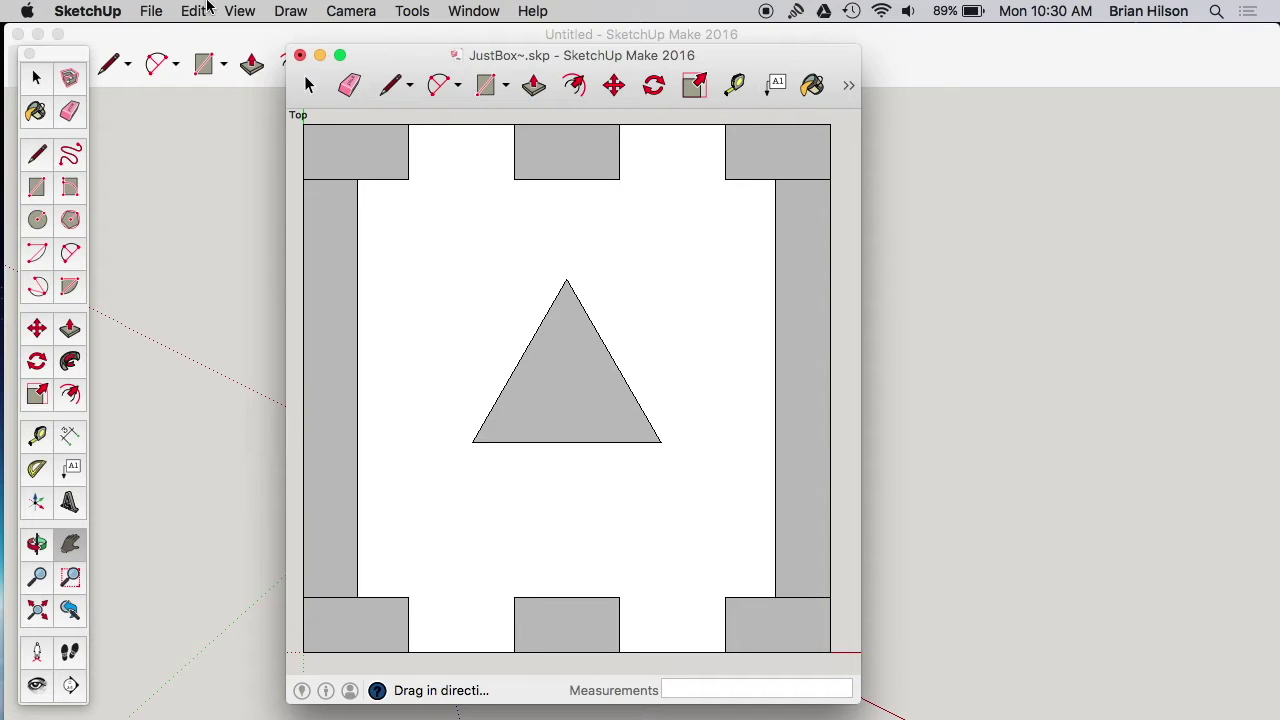
left_click(142, 10)
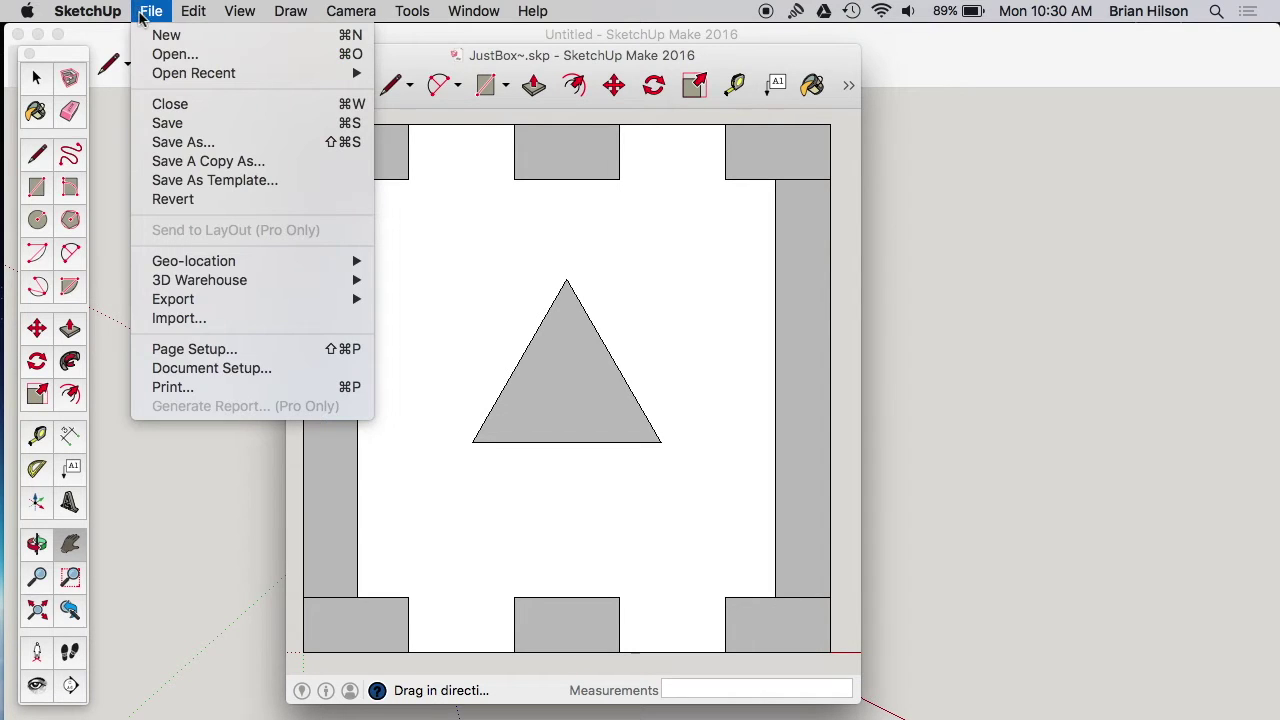
Accept US Letter at 100% in Page Setup and set a 1" = 1" Document Setup scale
left_click(215, 348)
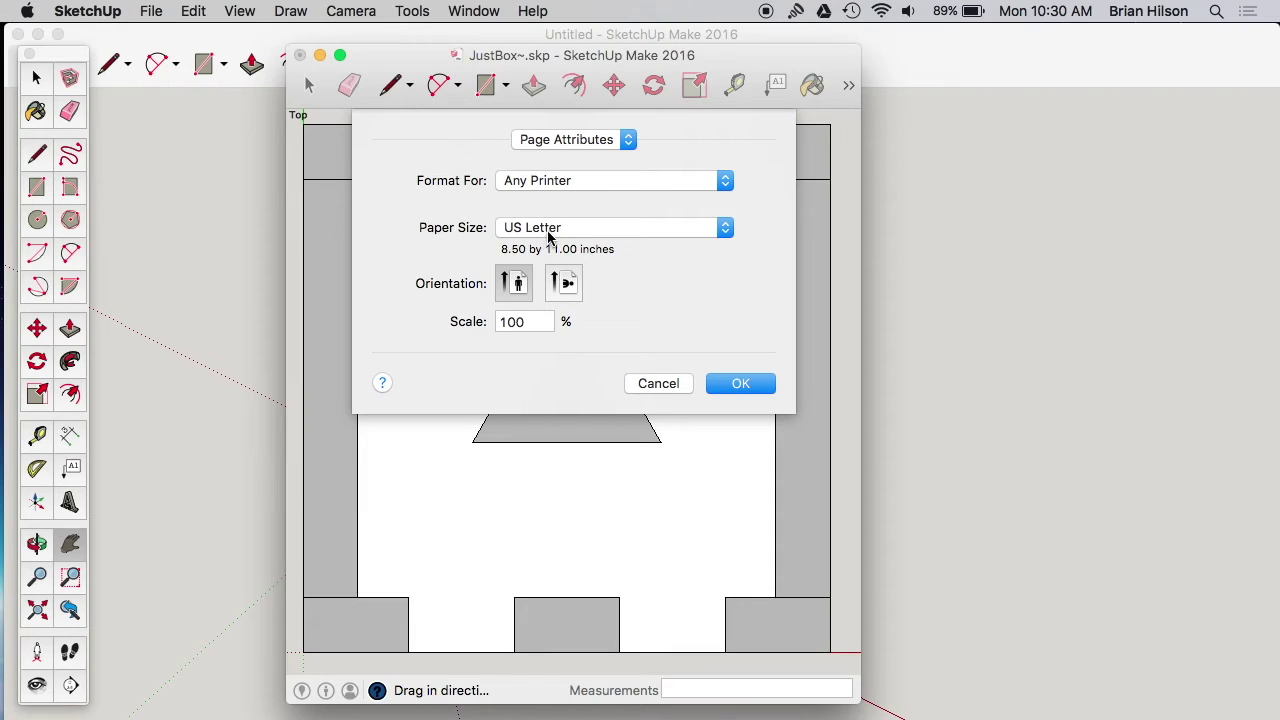
left_click(749, 383)
left_click(151, 11)
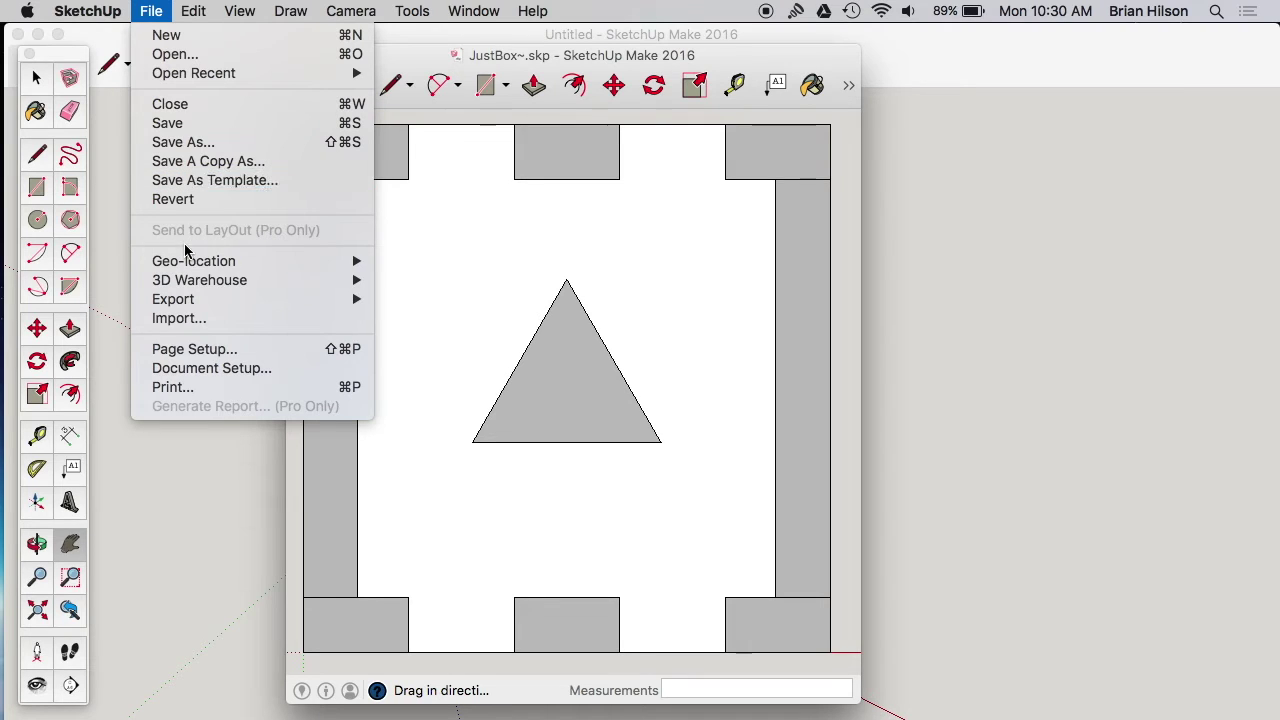
left_click(204, 369)
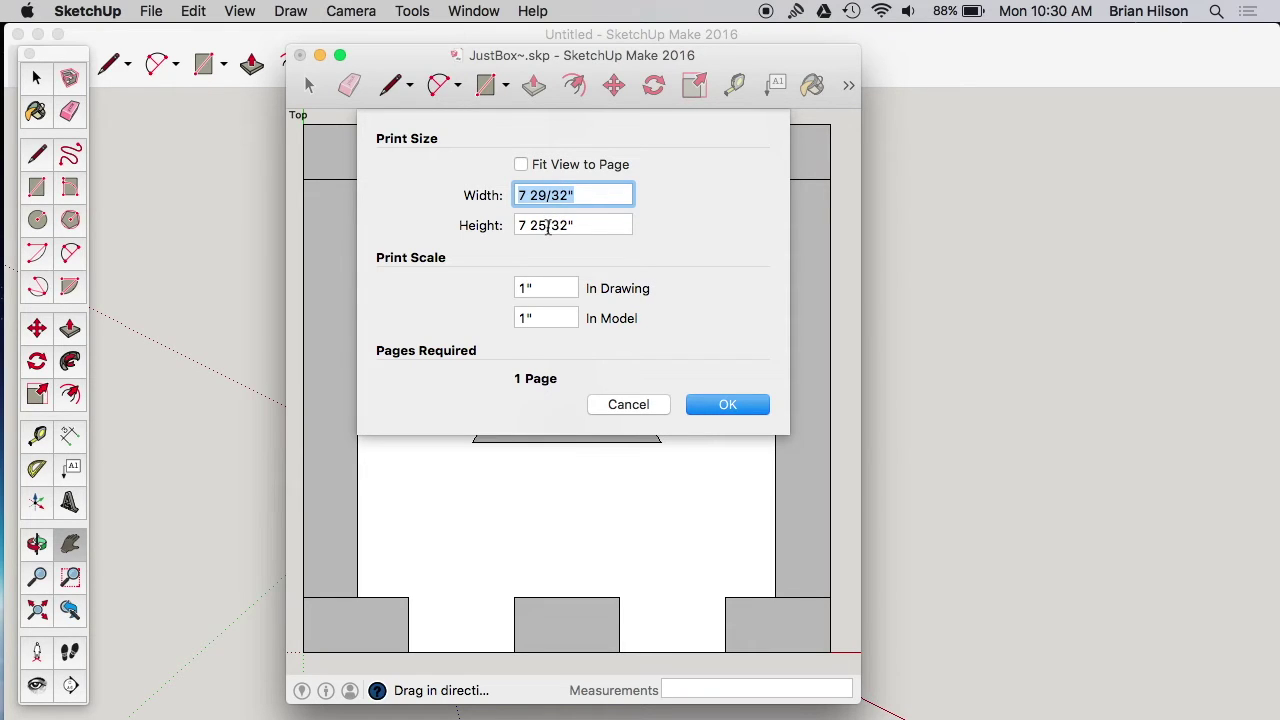
key("Tab")
key("Tab")
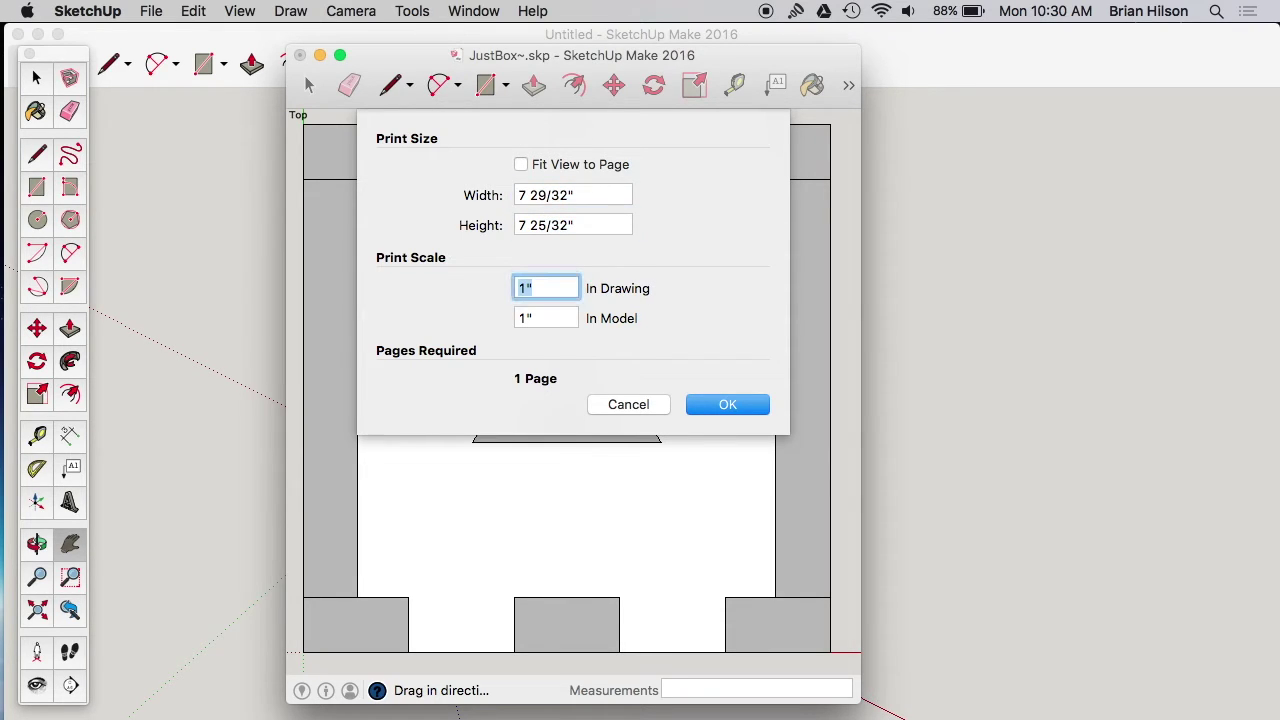
left_click(525, 317)
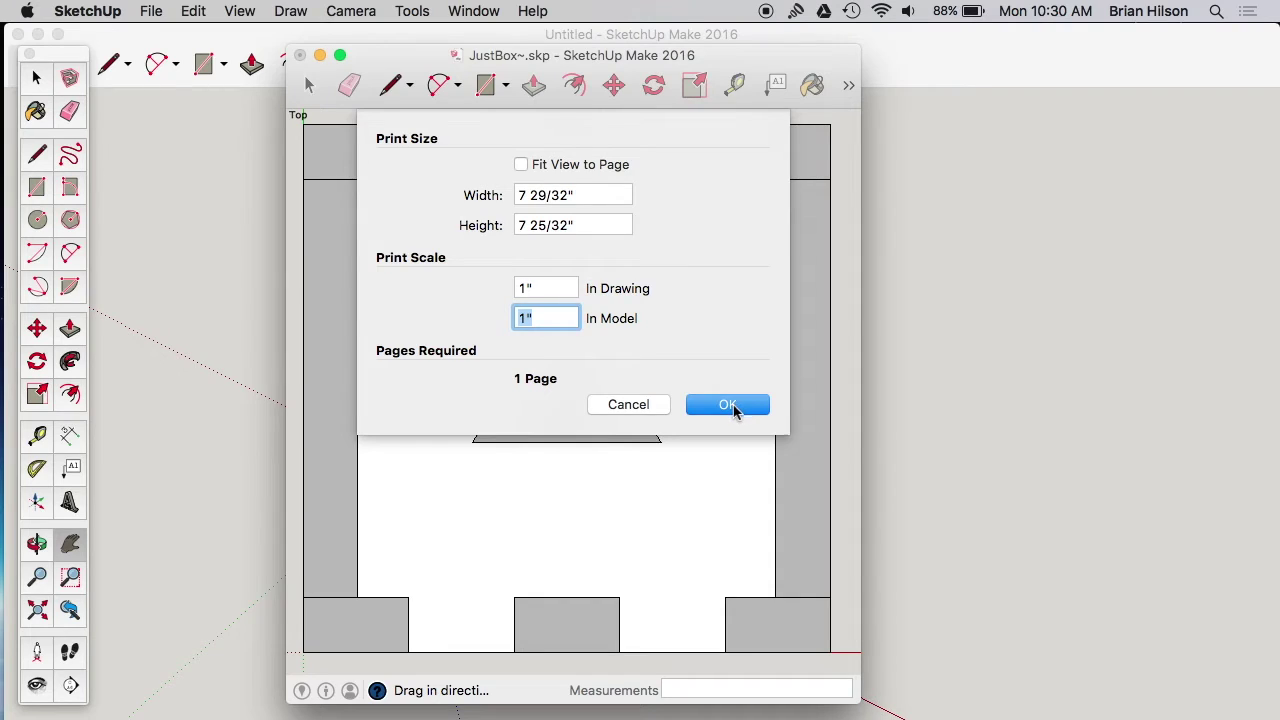
left_click(735, 407)
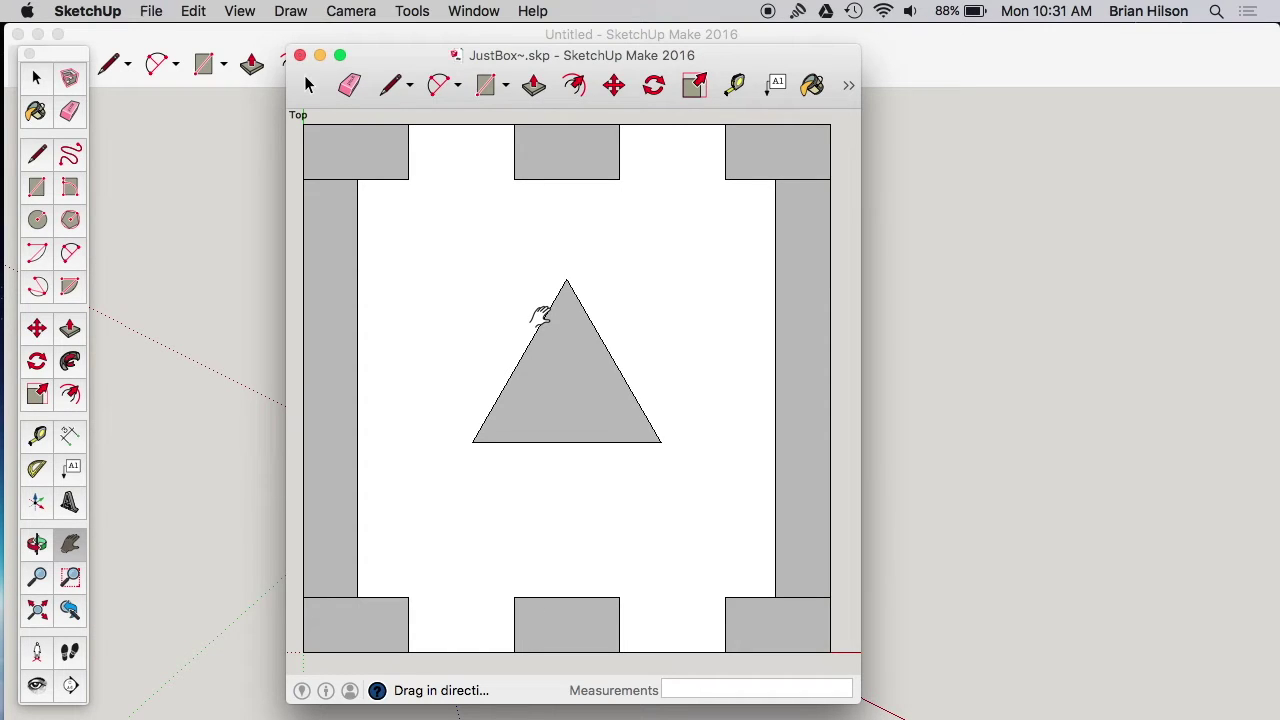
Save the JustBox model and bring up the Print dialog
left_click(148, 12)
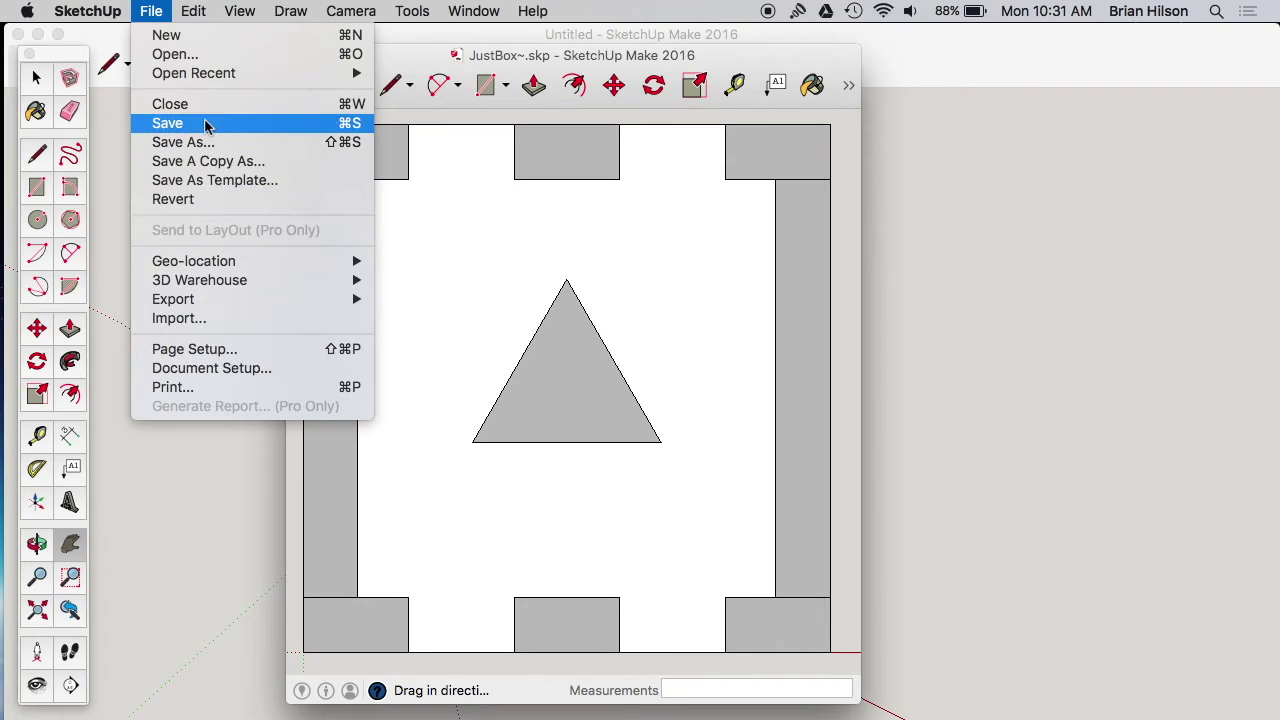
left_click(204, 121)
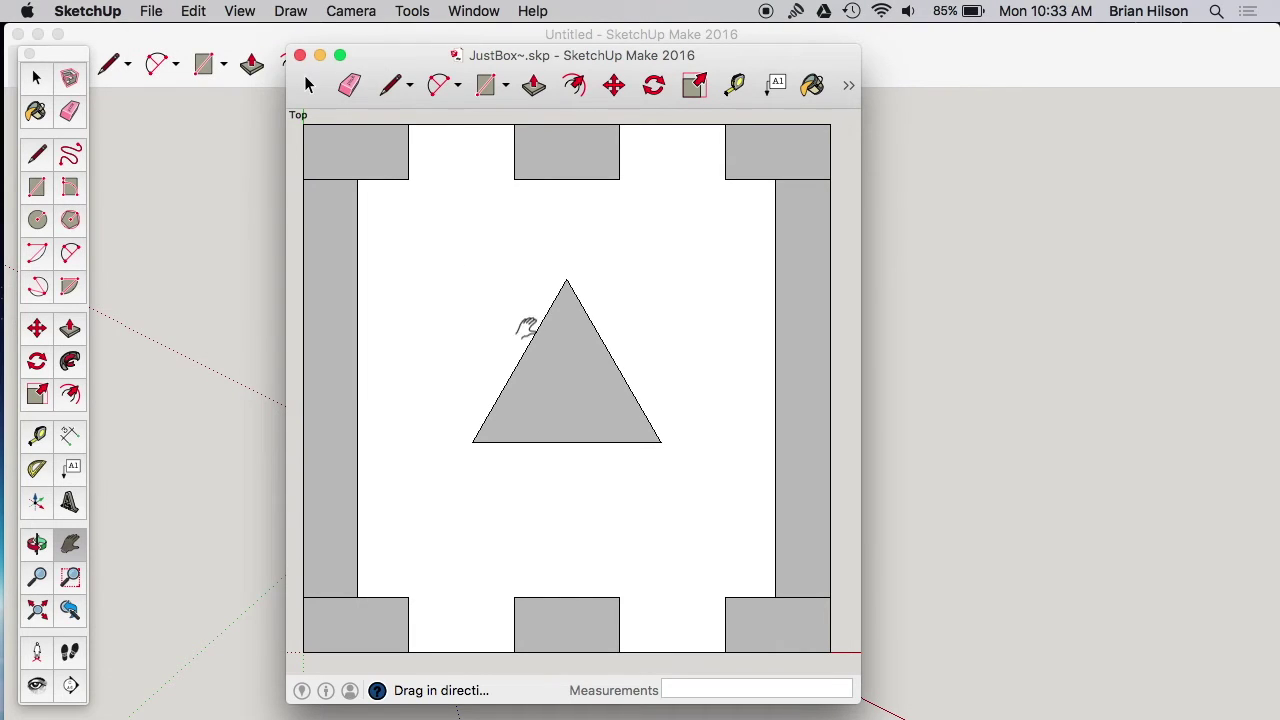
left_click(148, 14)
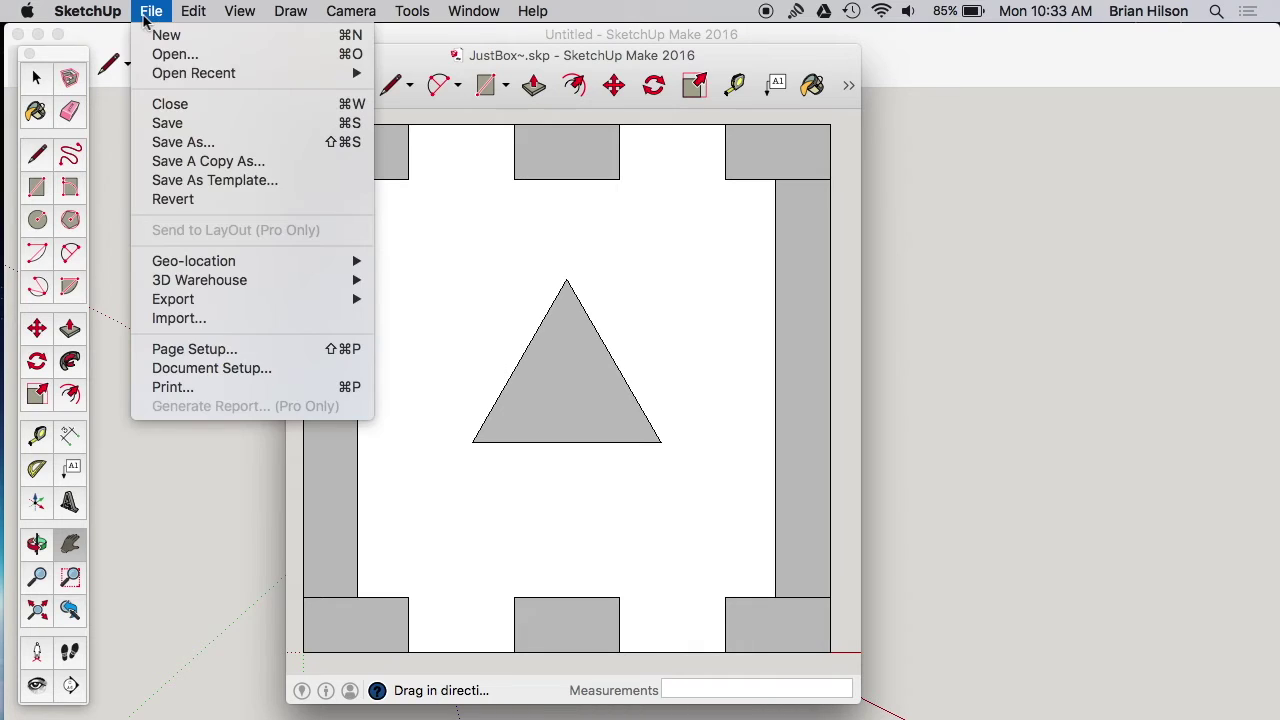
left_click(272, 387)
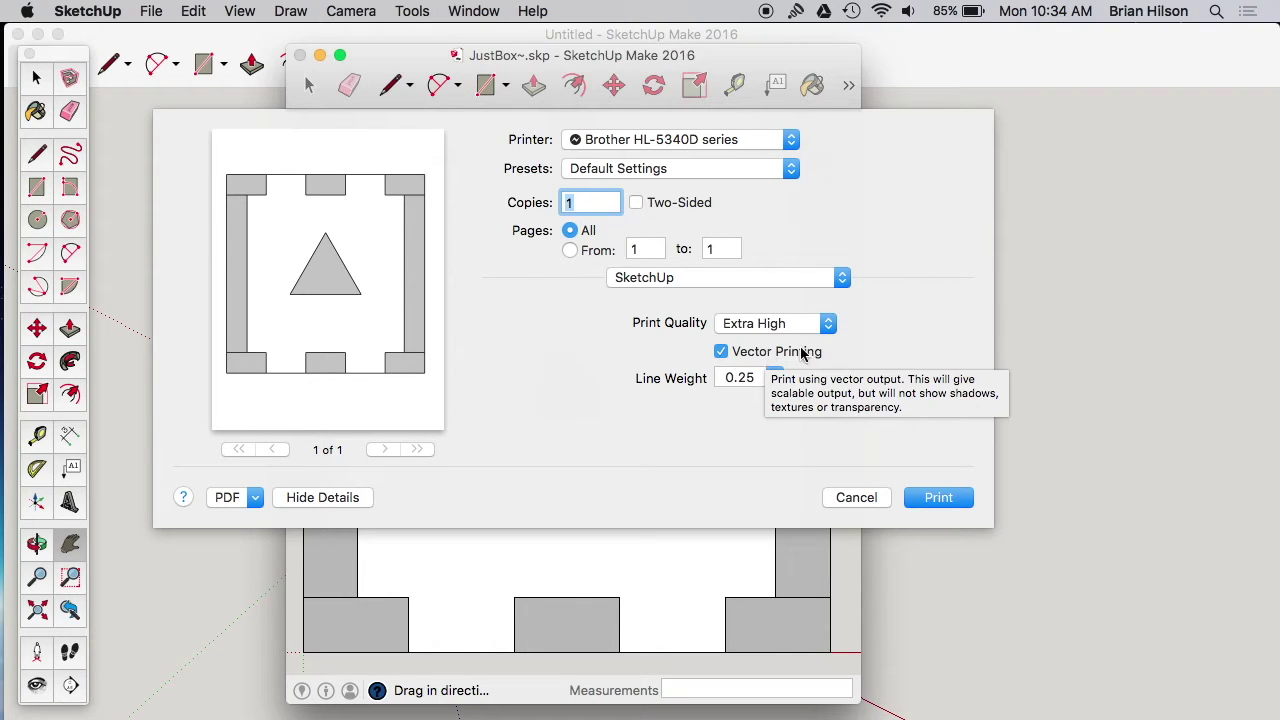
Set the print line weight to 1.00 points and choose PDF > Save as PDF
left_click(774, 379)
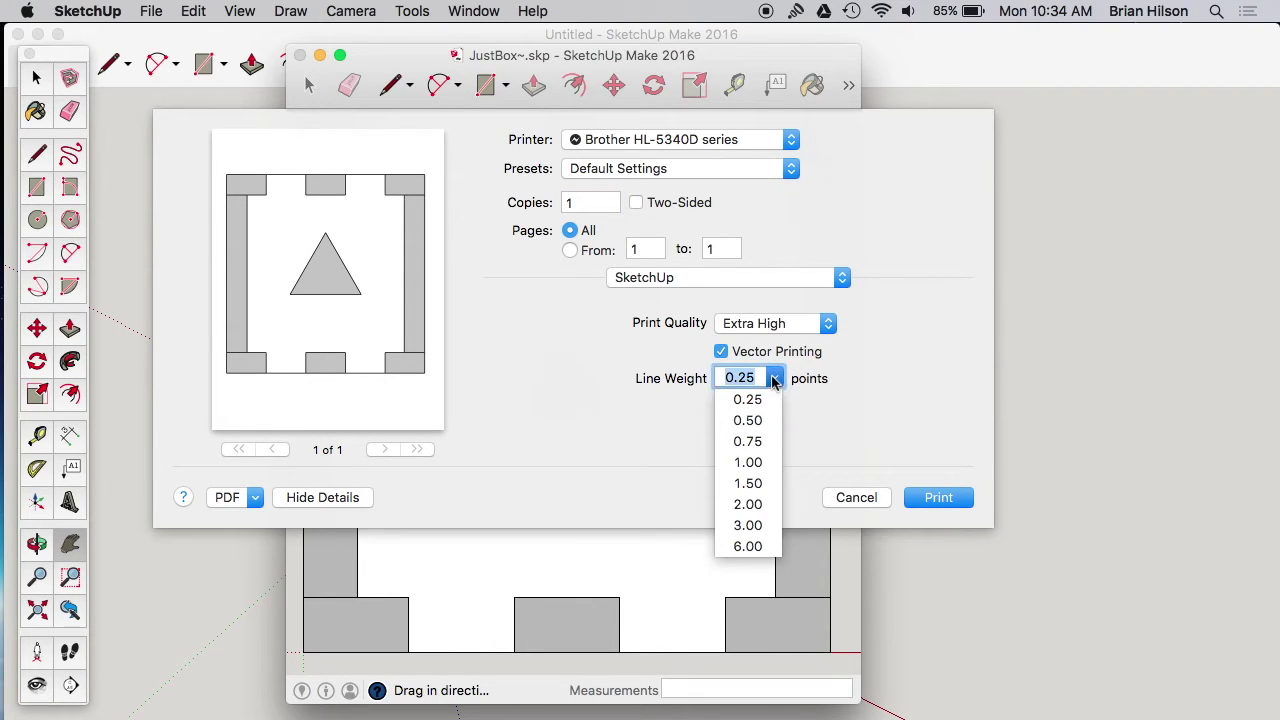
left_click(755, 465)
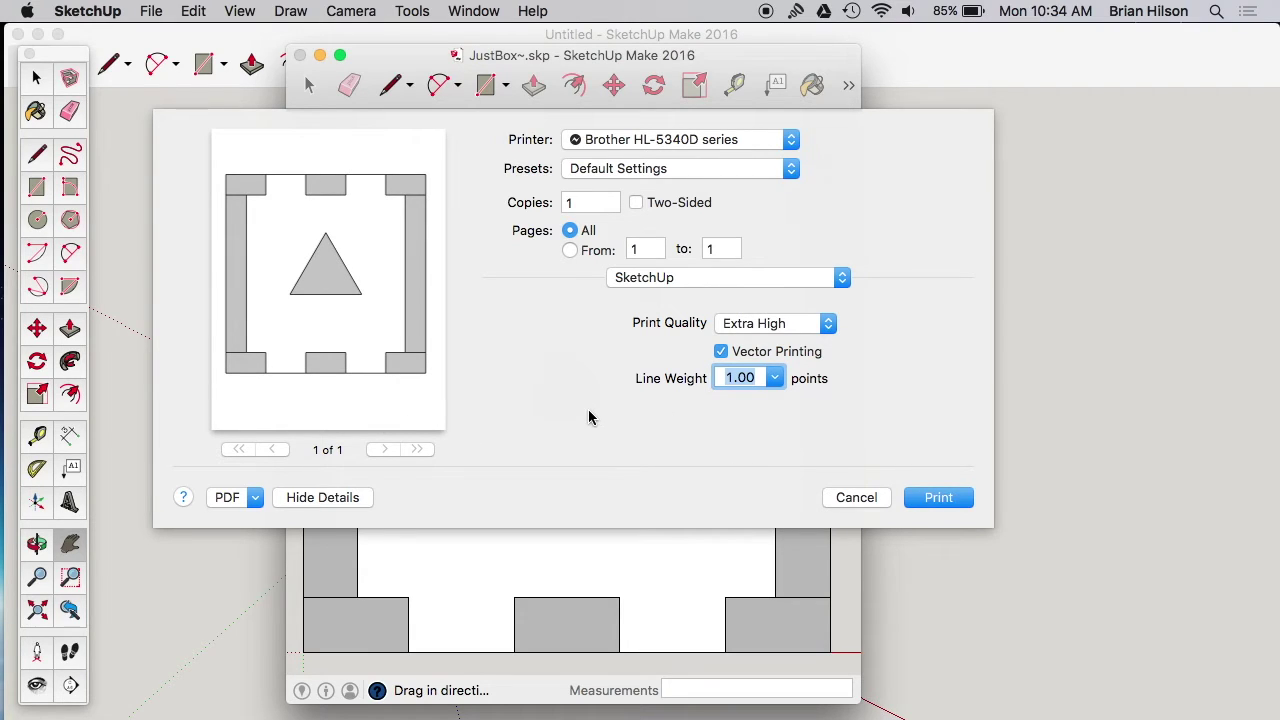
left_click(938, 497)
left_click(255, 498)
left_click(257, 538)
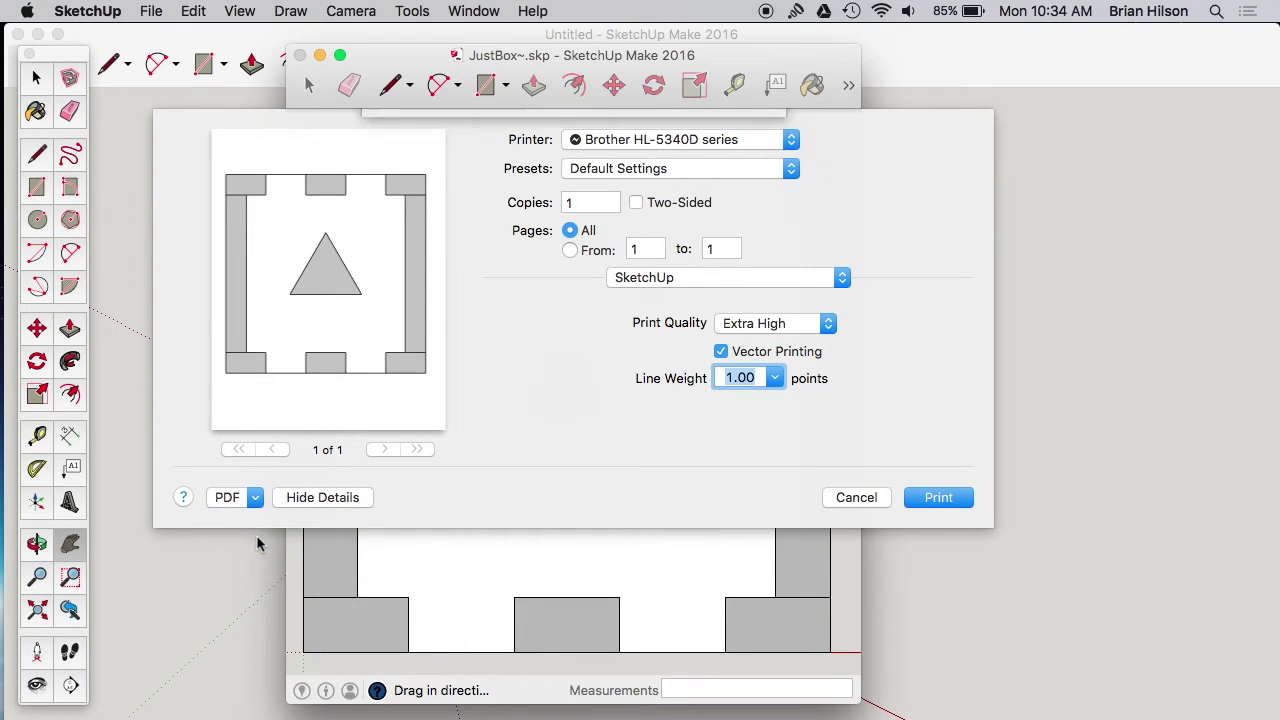
Save the PDF on the Desktop as BoxSide, replacing the existing BoxSide file
key("BackSpace")
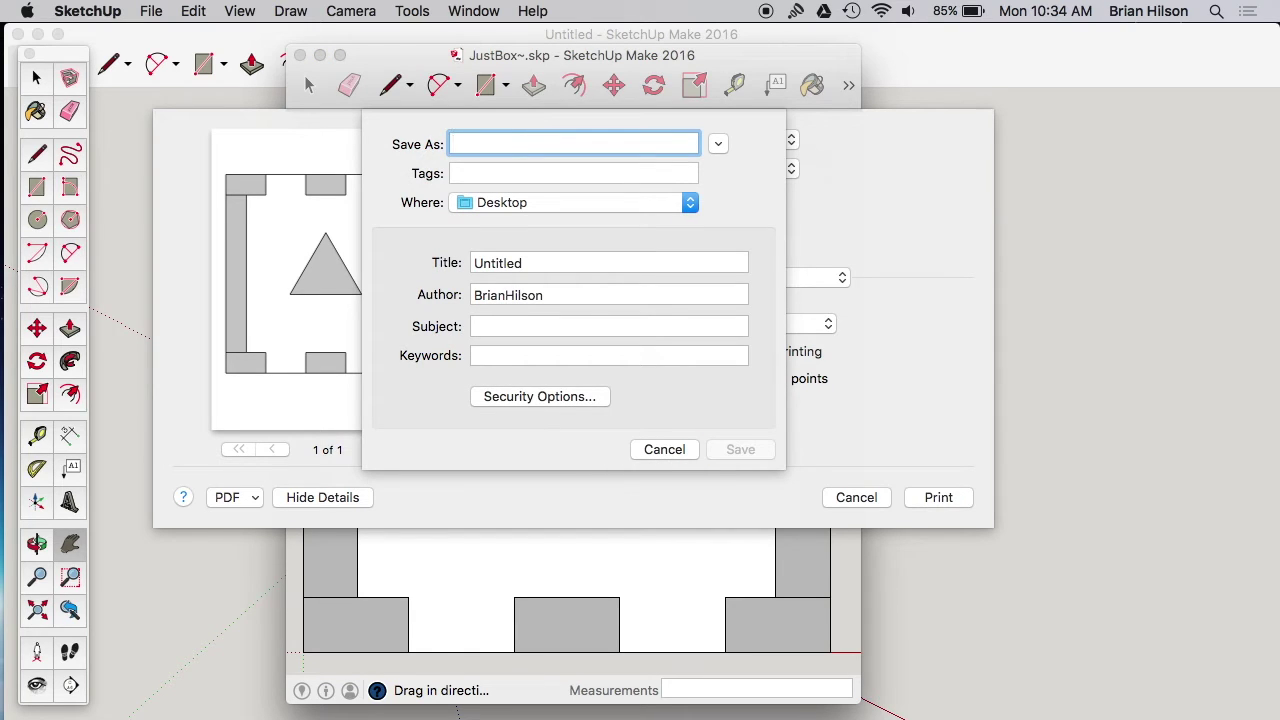
type("BoxSide")
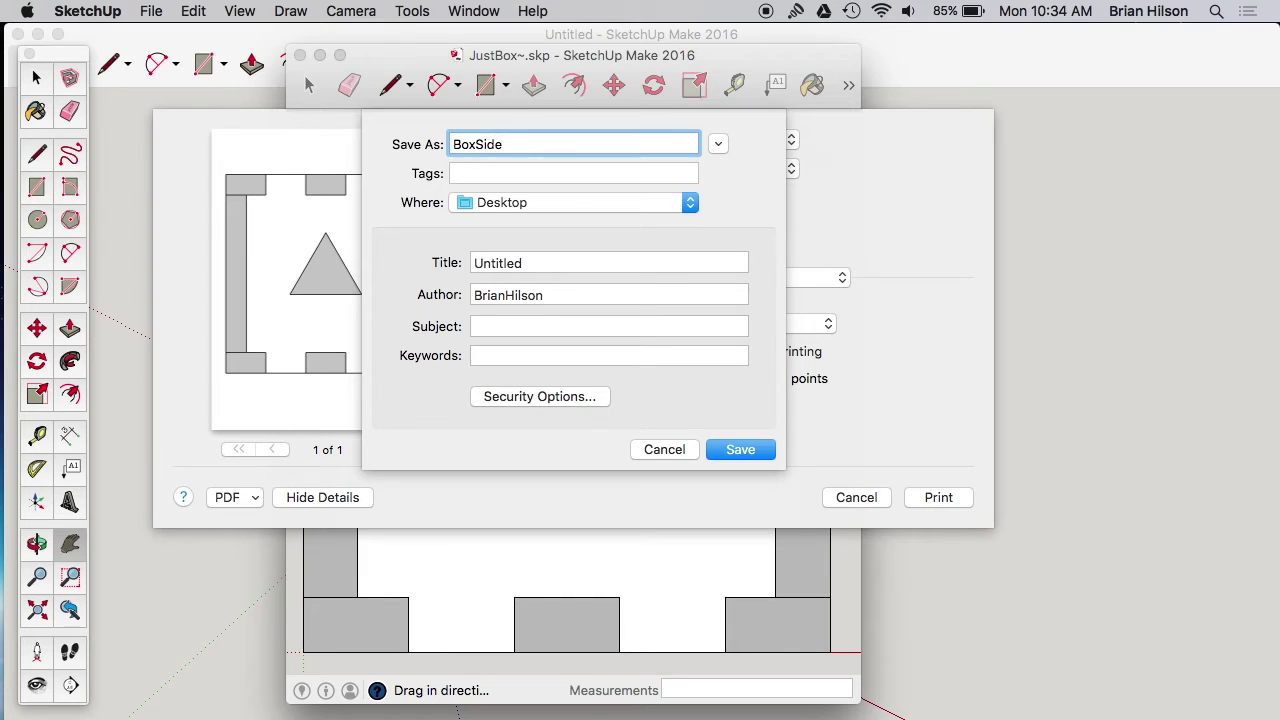
key("Return")
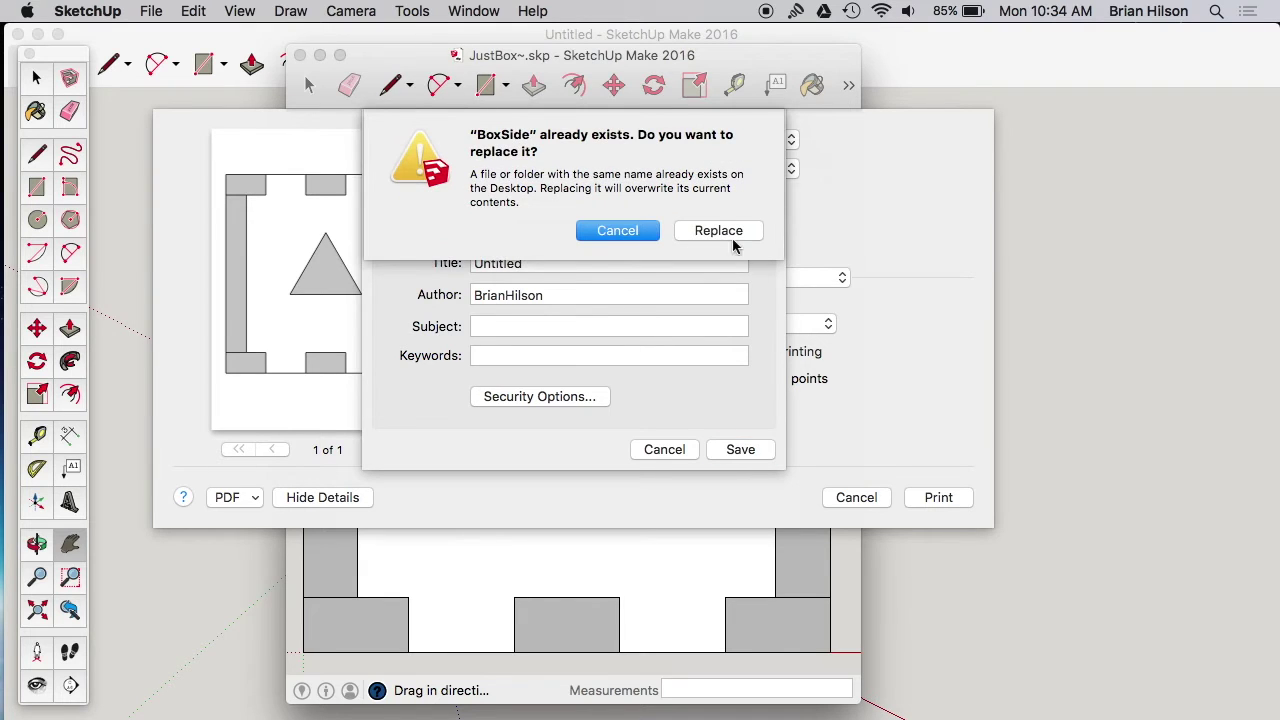
left_click(721, 230)
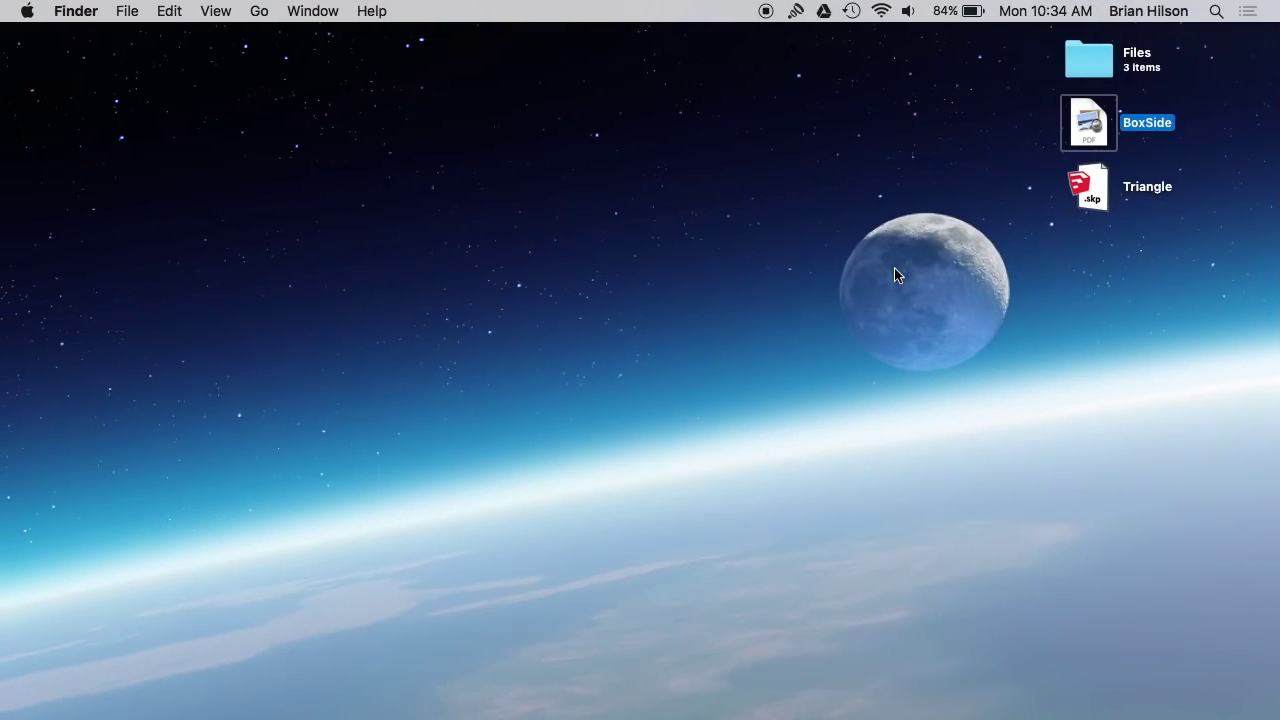
Open BoxSide in Preview and zoom out twice to show its whole single page
double_click(1094, 130)
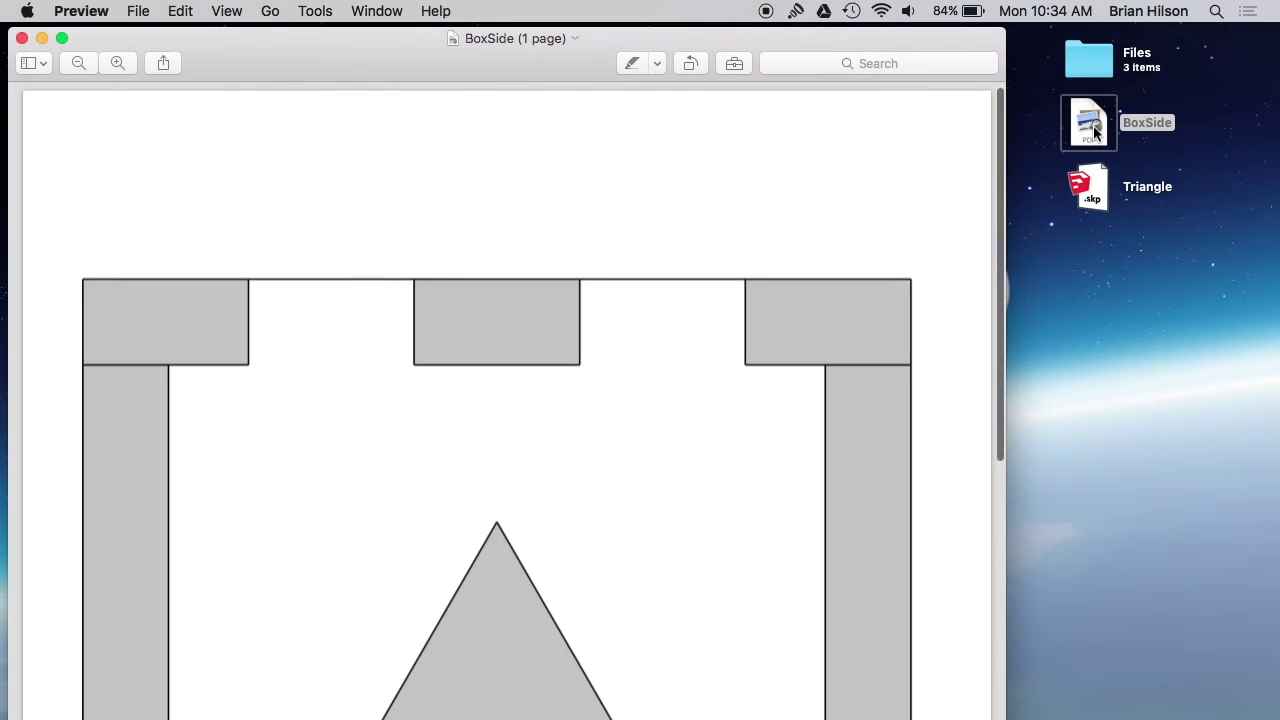
scroll(651, 112, "down", 10)
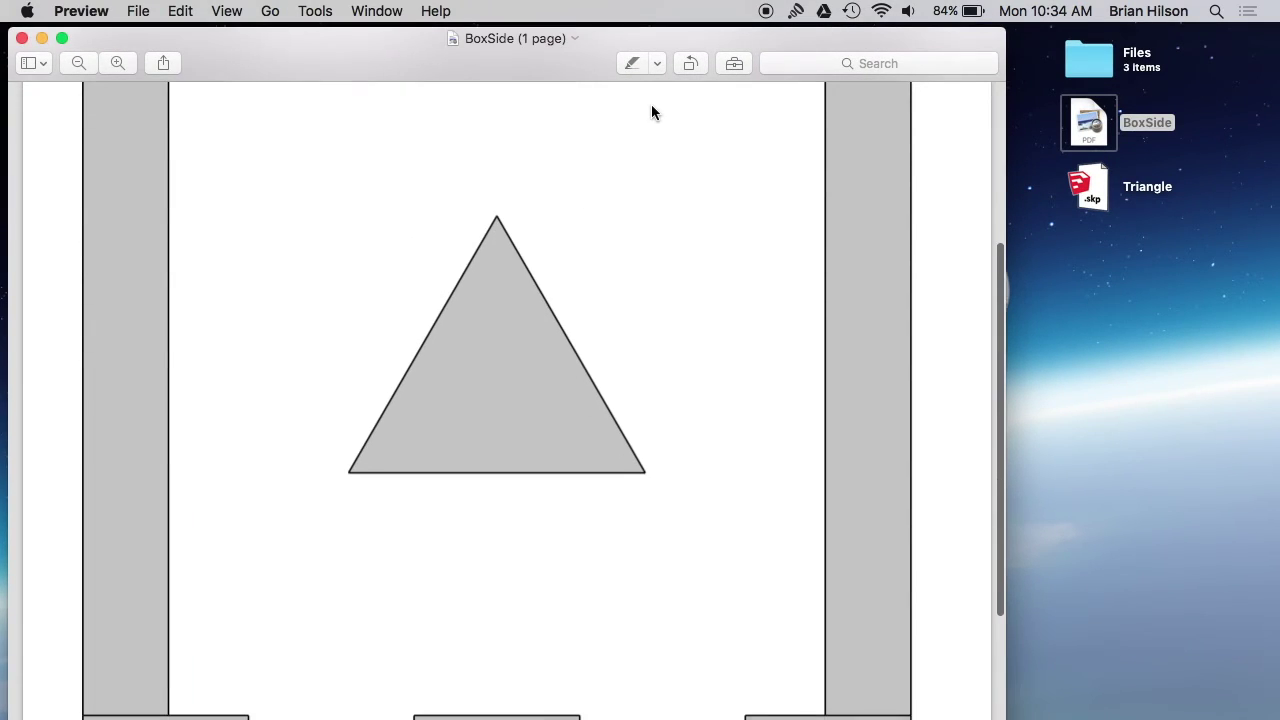
scroll(651, 112, "up", 10)
scroll(651, 112, "down", 4)
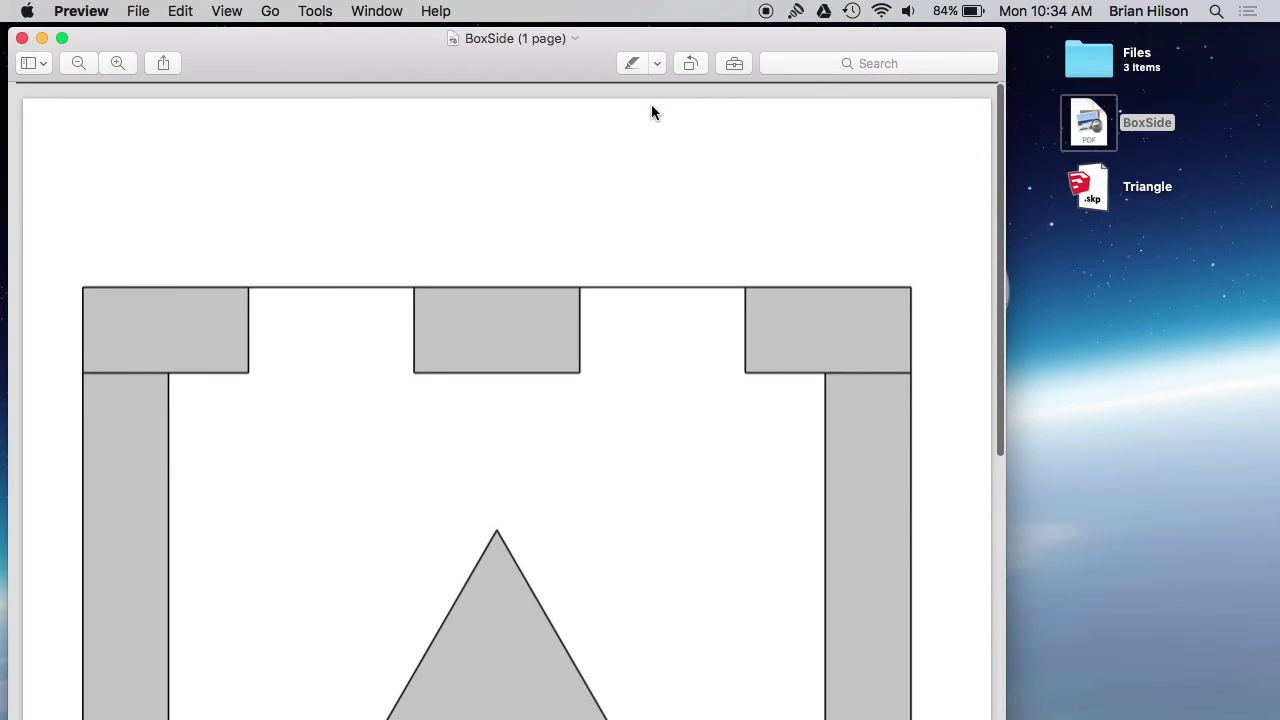
left_click(79, 66)
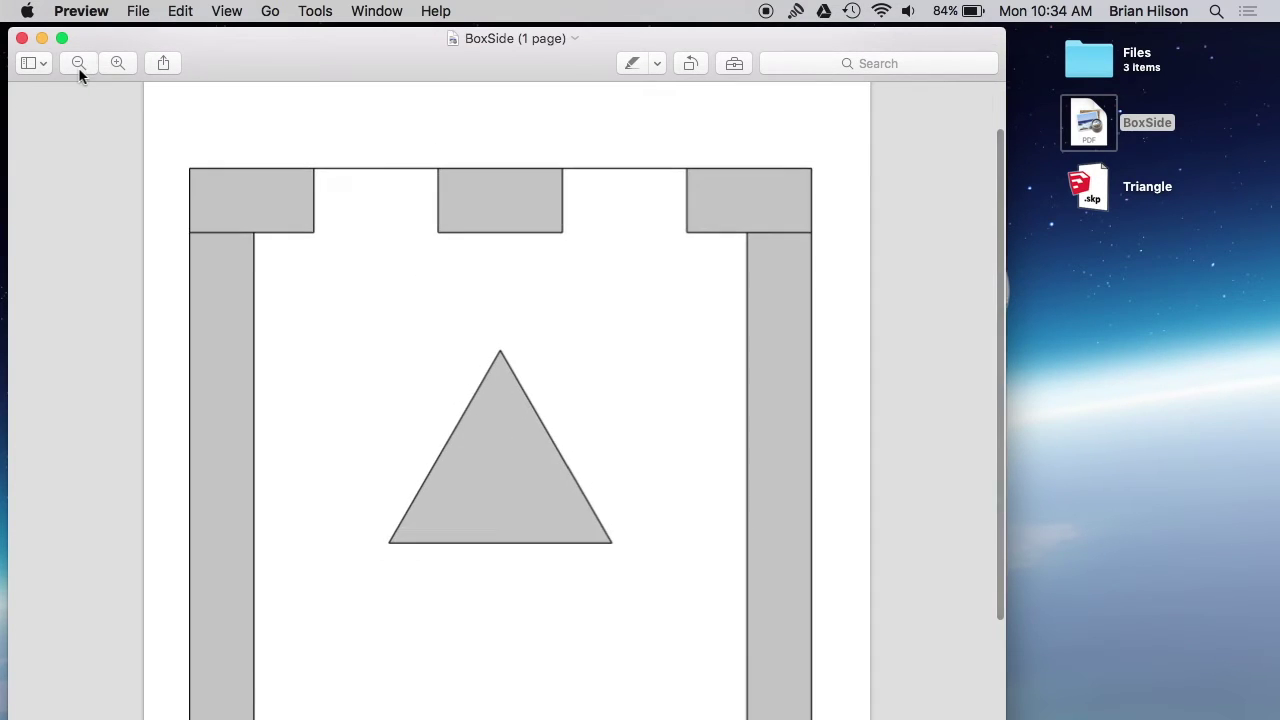
left_click(79, 66)
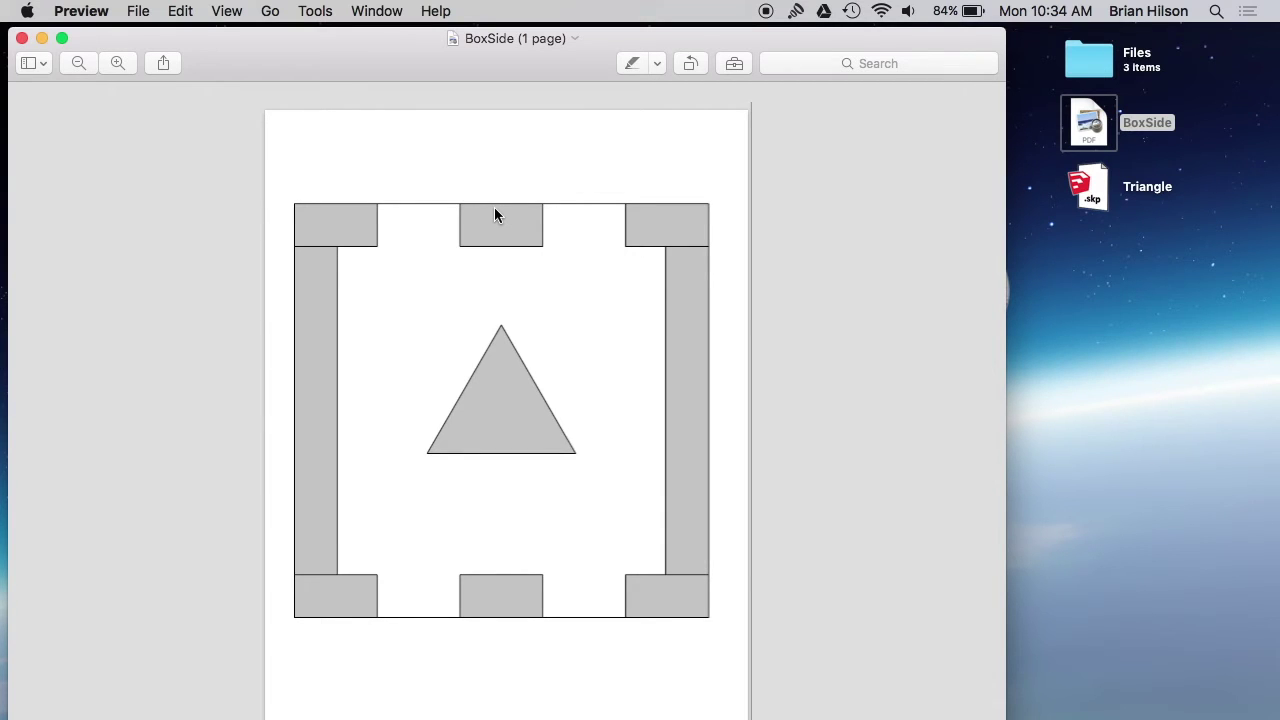
Hide Preview, return to SketchUp, enlarge and move the JustBox window, and zoom out
key("super+h")
key("ctrl+Right")
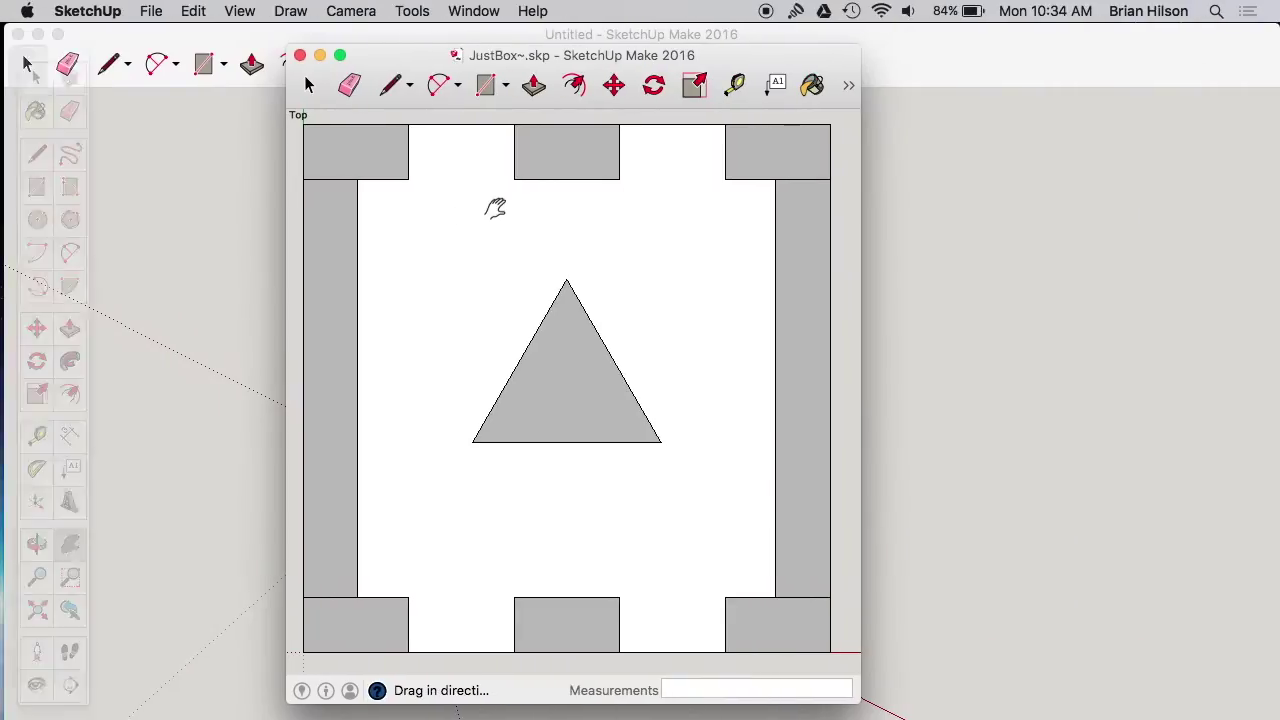
mouse_move(857, 700)
left_mouse_down()
mouse_move(1142, 706)
mouse_move(1186, 719)
left_mouse_up()
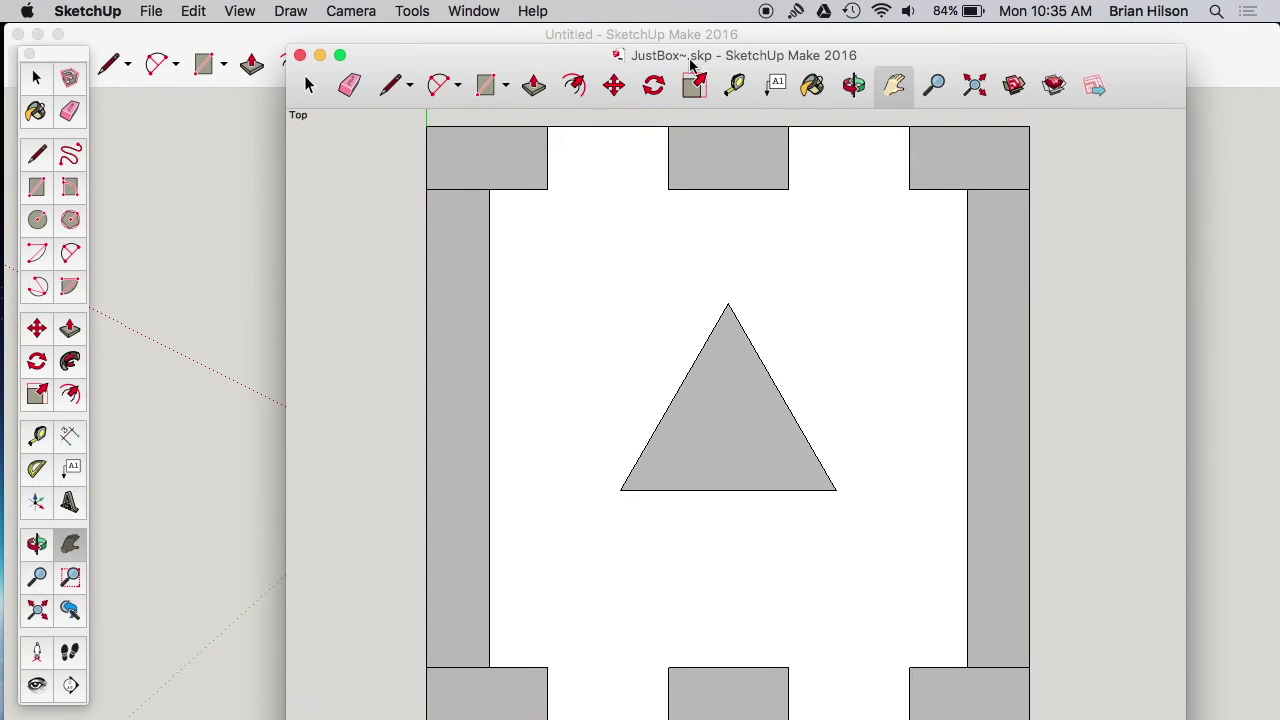
left_click_drag(692, 62, 541, 52)
scroll(557, 237, "down", 3)
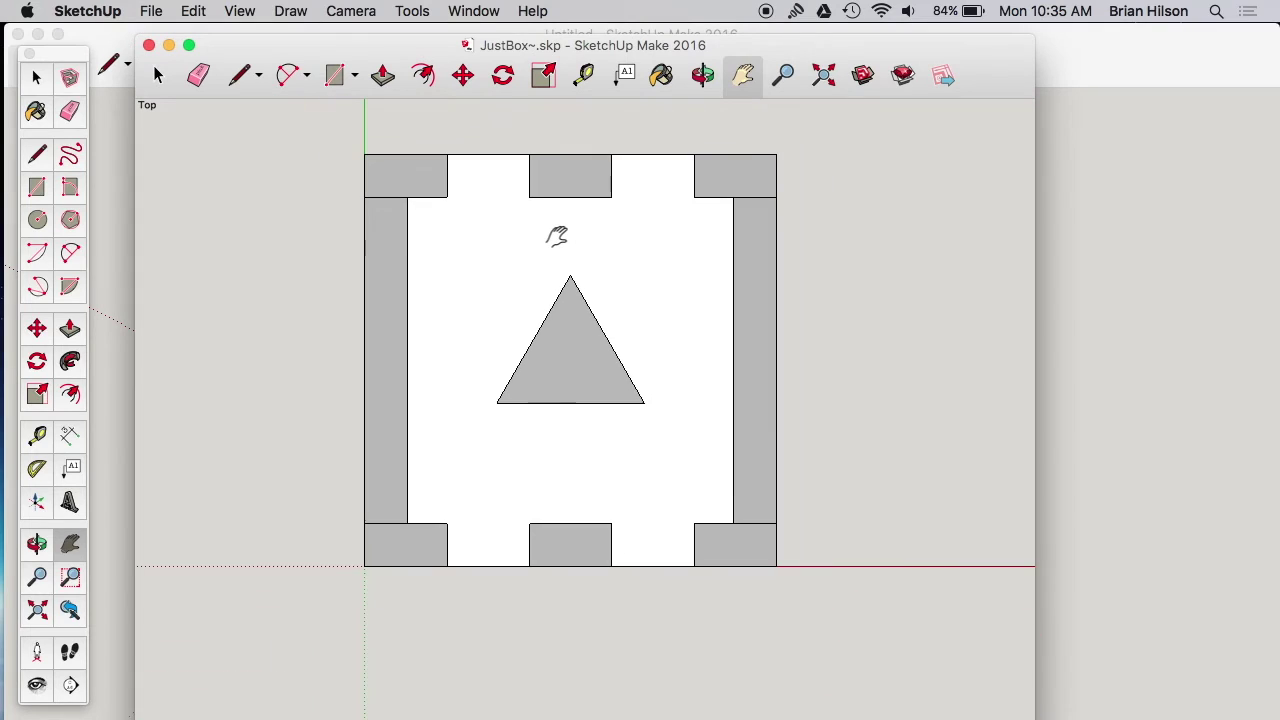
scroll(557, 237, "down", 1)
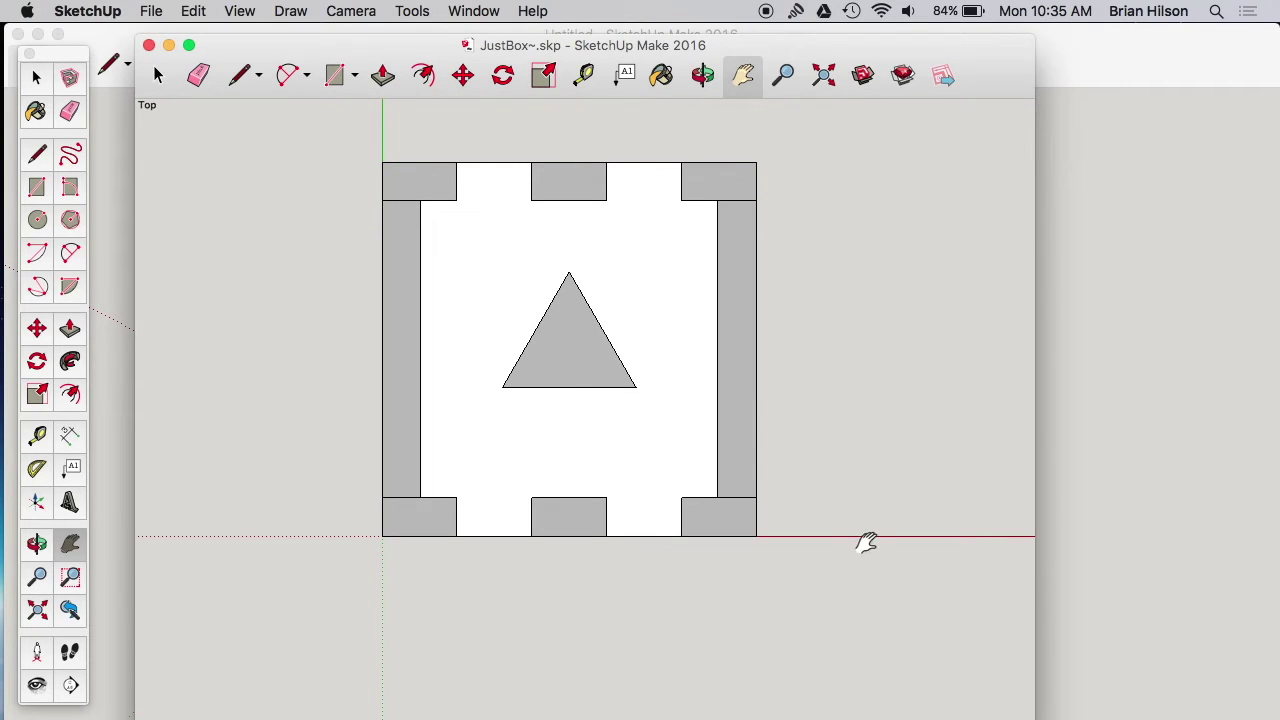
scroll(740, 434, "down", 1)
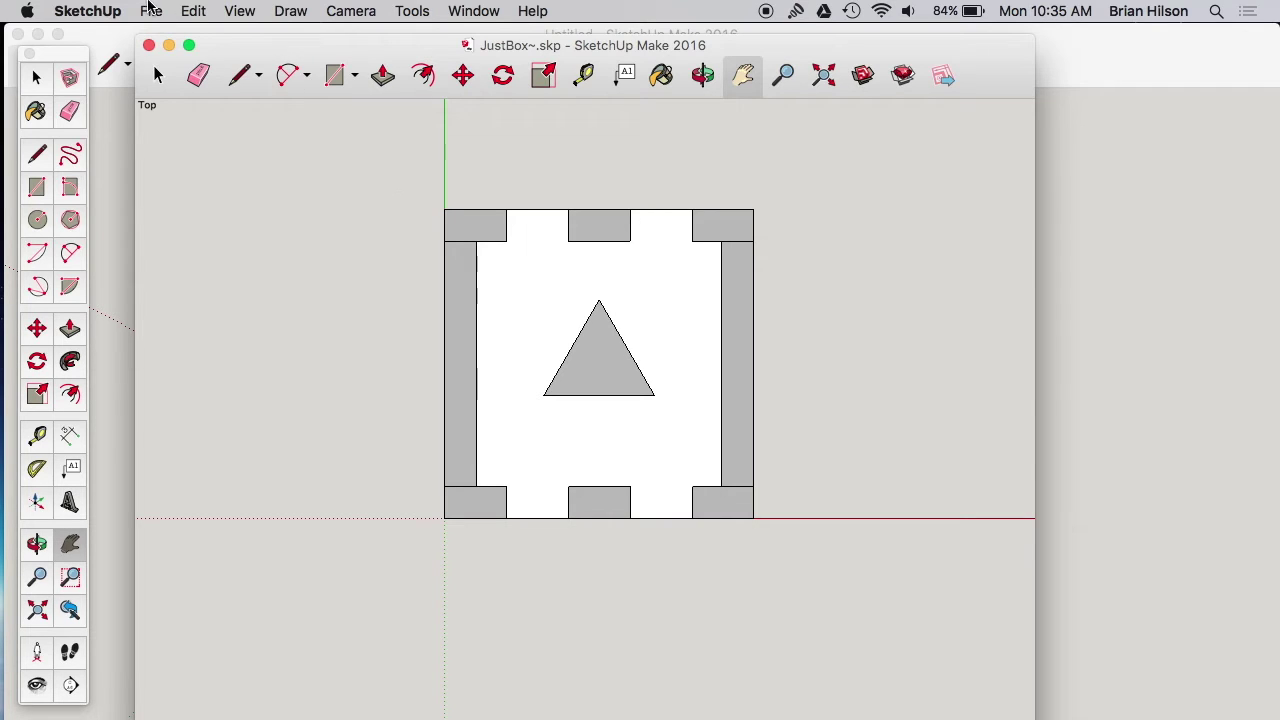
left_click(150, 10)
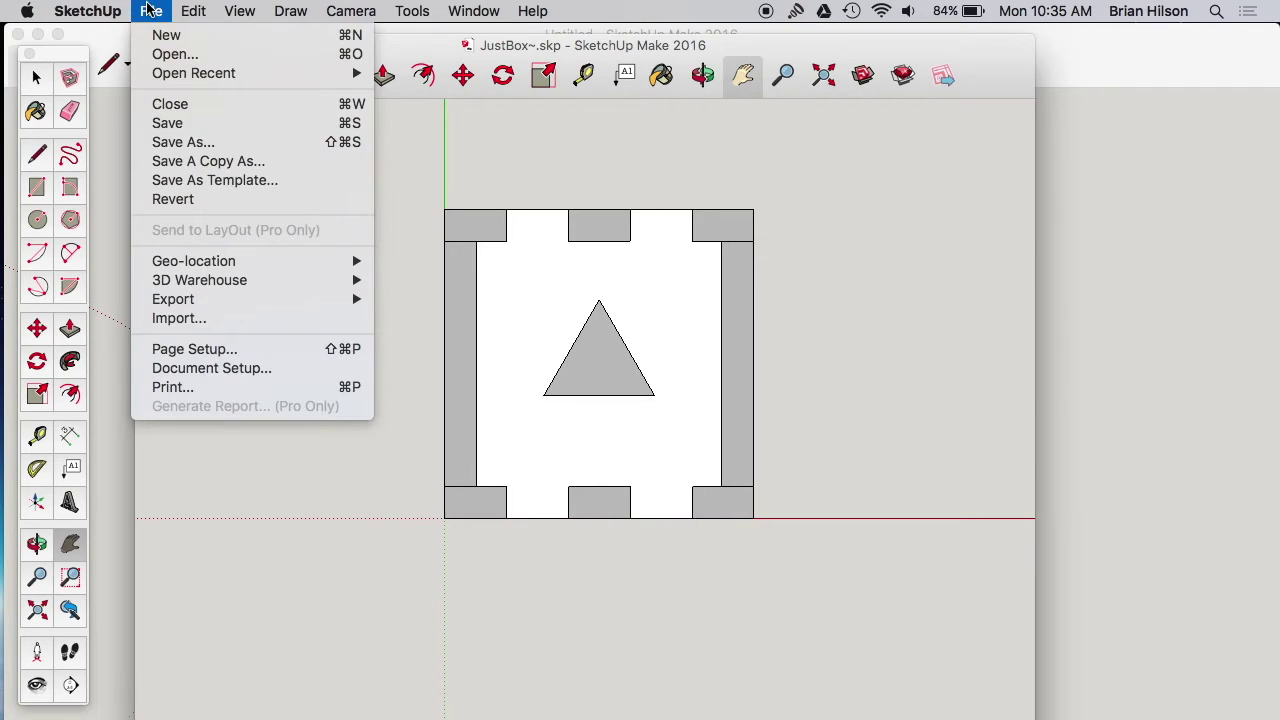
Dismiss the six-page warning, confirm the 1" = 1" Document Setup scale, and reopen Print
left_click(255, 387)
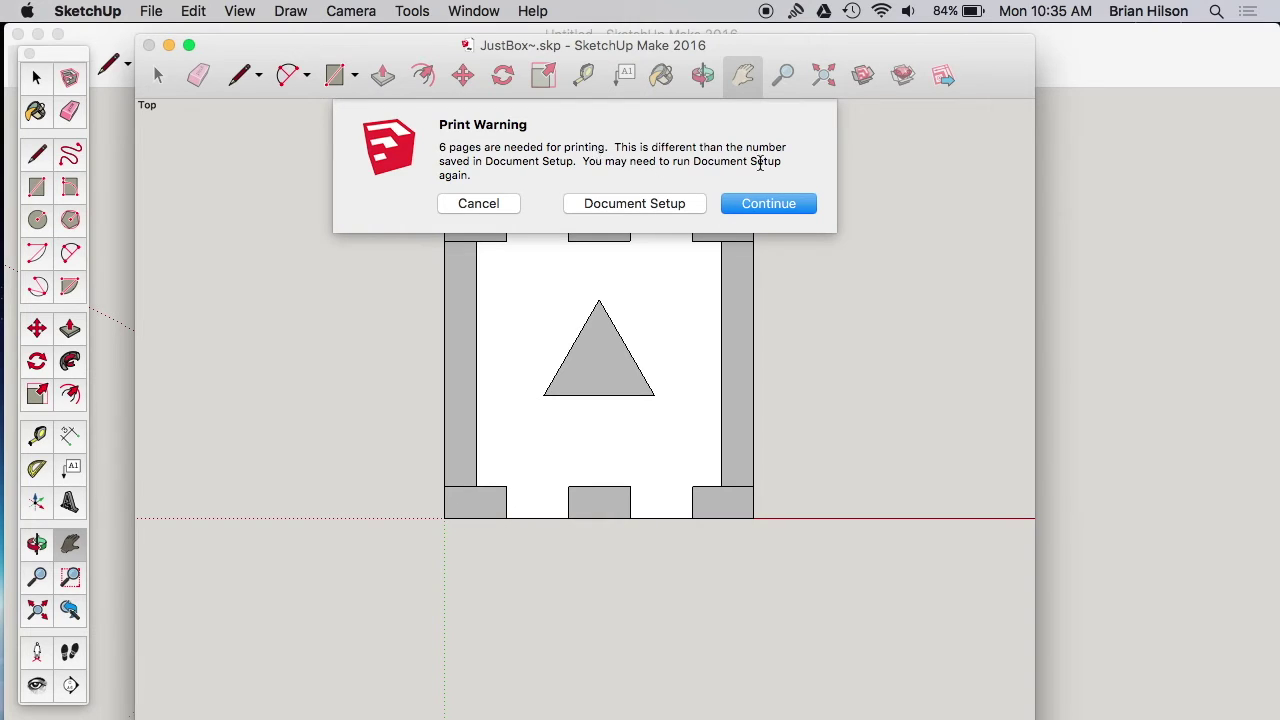
left_click(479, 206)
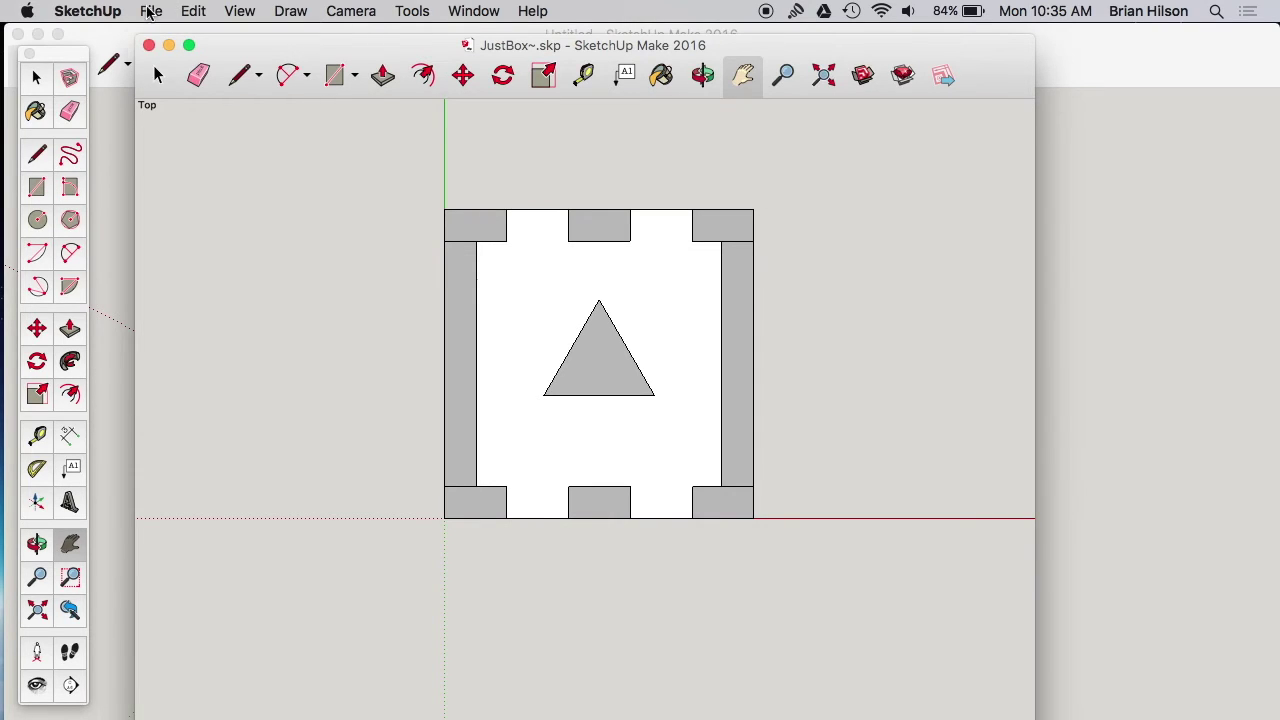
left_click(151, 12)
left_click(227, 370)
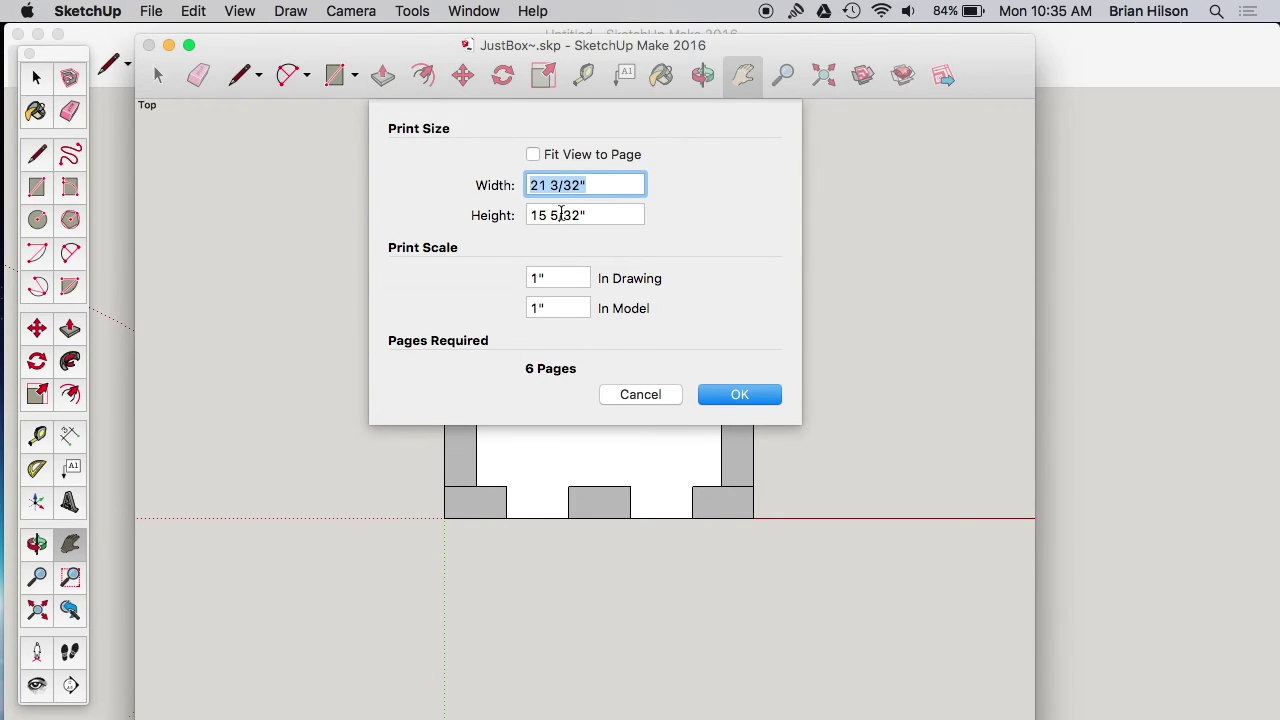
key("Tab")
key("Tab")
key("Tab")
key("Tab")
left_click(742, 396)
left_click(152, 11)
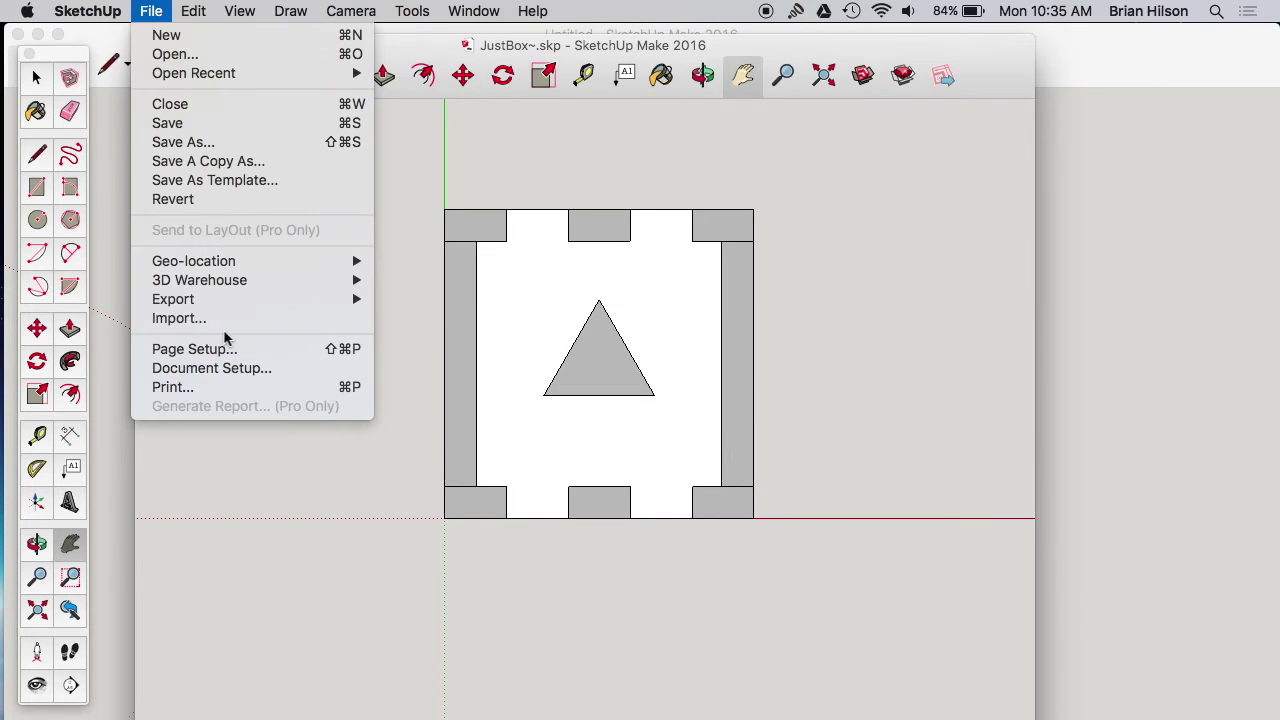
left_click(234, 386)
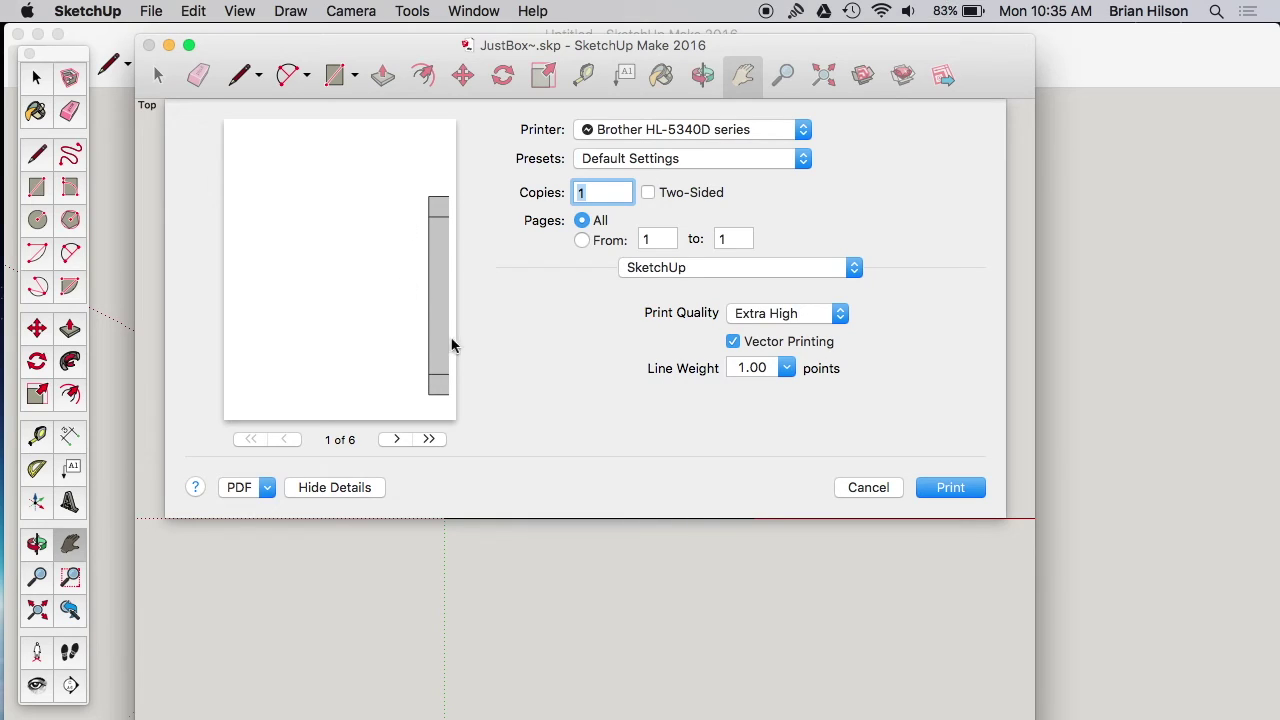
Page through the six-page print preview, then cancel without printing
left_click(397, 439)
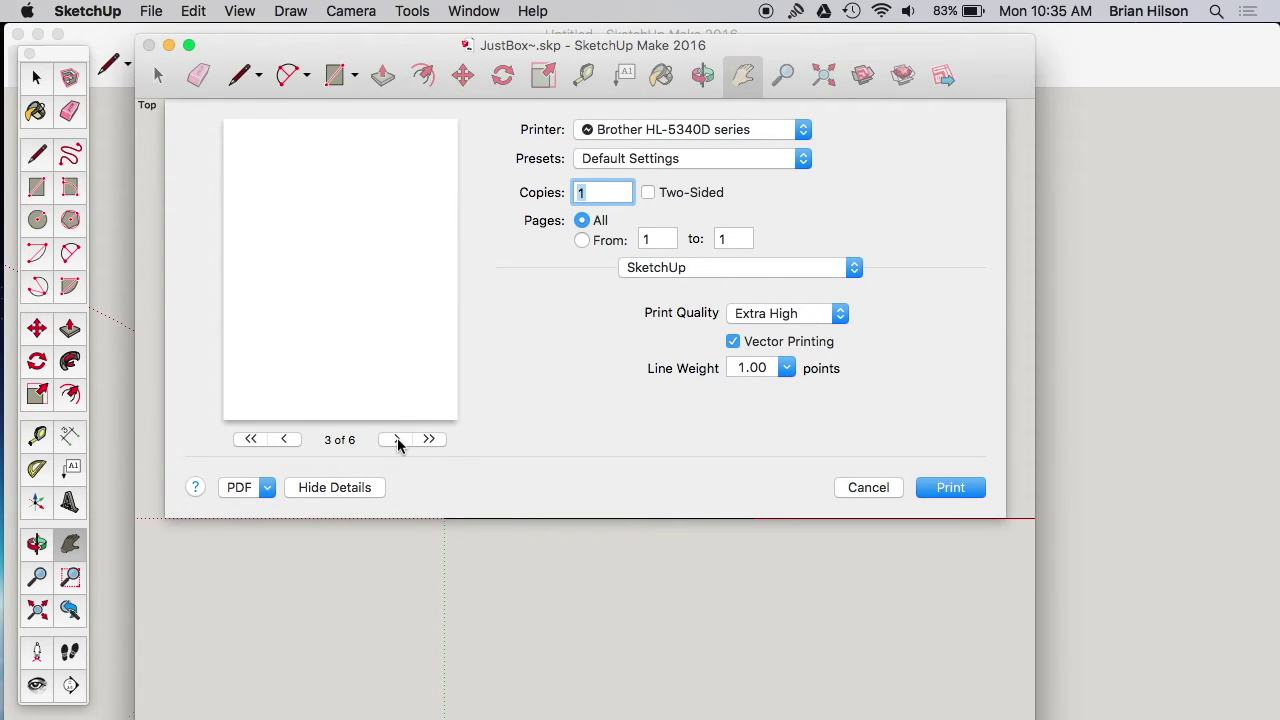
left_click(397, 439)
left_click(397, 439)
left_click(868, 487)
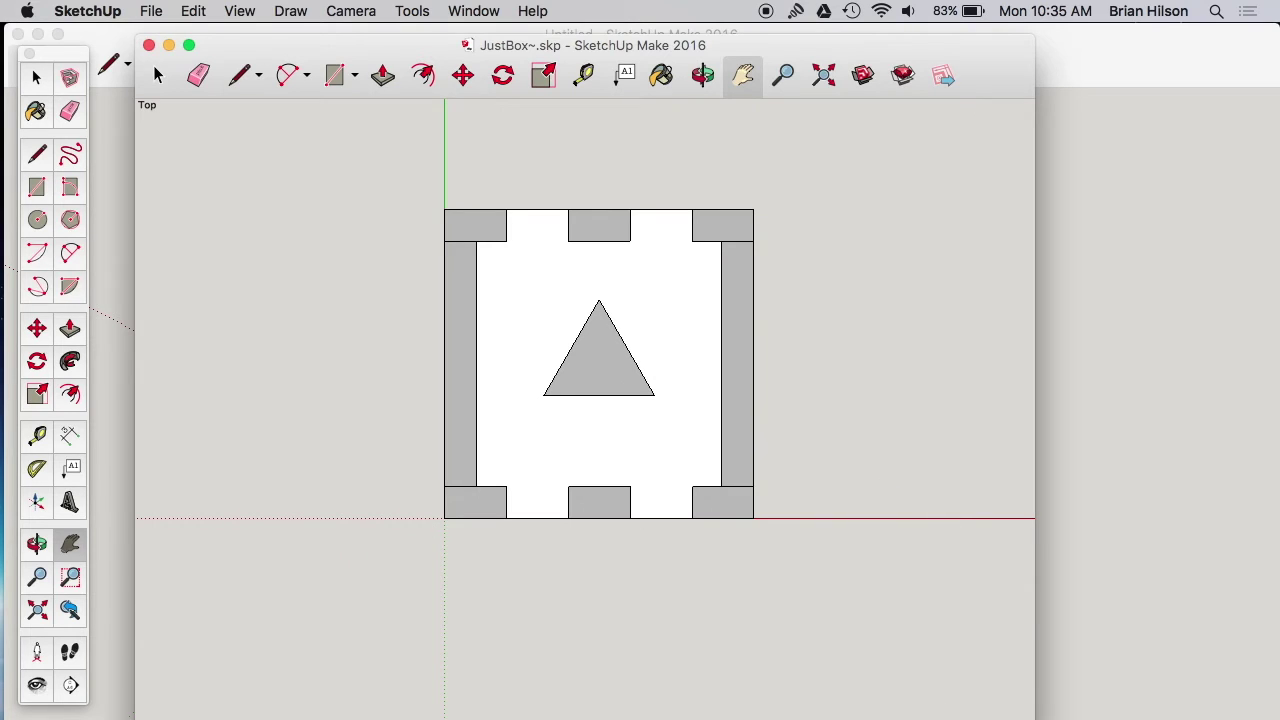
Close the small JustBox window, reopen JustBox~.skp from Open Recent, and zoom the view
mouse_move(1035, 712)
left_mouse_down()
mouse_move(1091, 712)
mouse_move(983, 712)
mouse_move(952, 623)
mouse_move(737, 686)
mouse_move(1245, 719)
mouse_move(931, 691)
mouse_move(932, 676)
left_mouse_up()
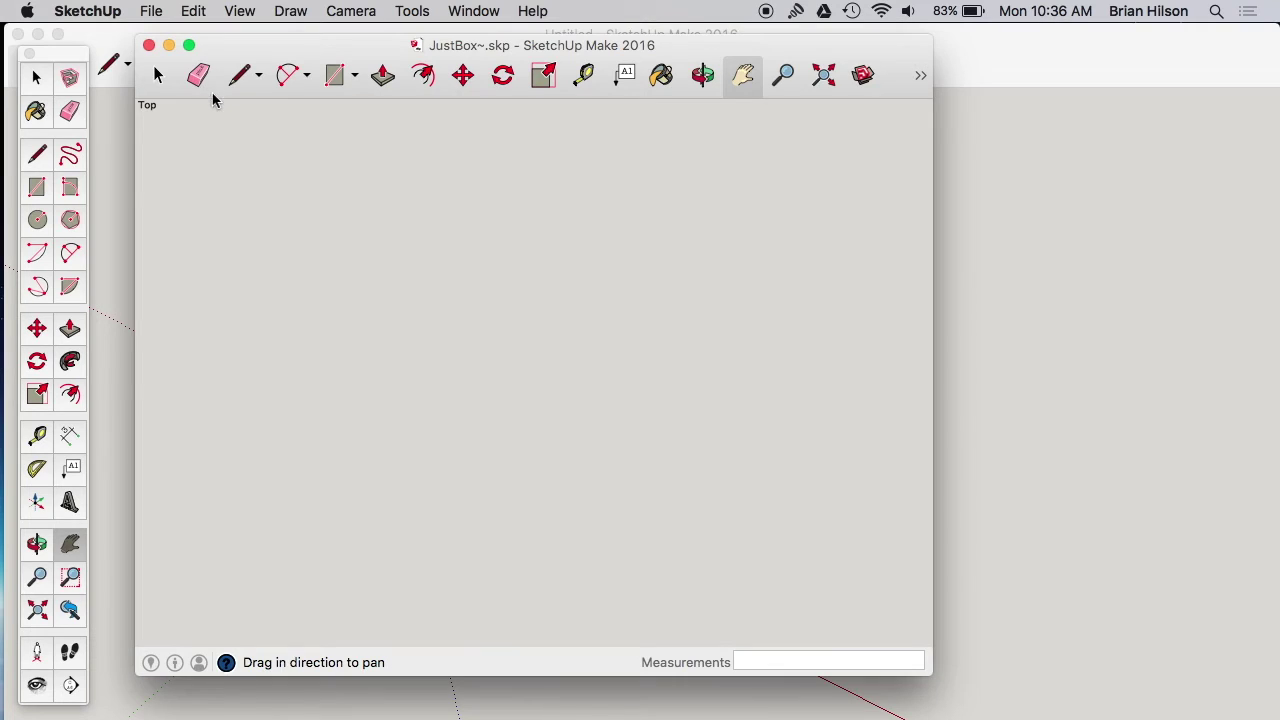
left_click(149, 45)
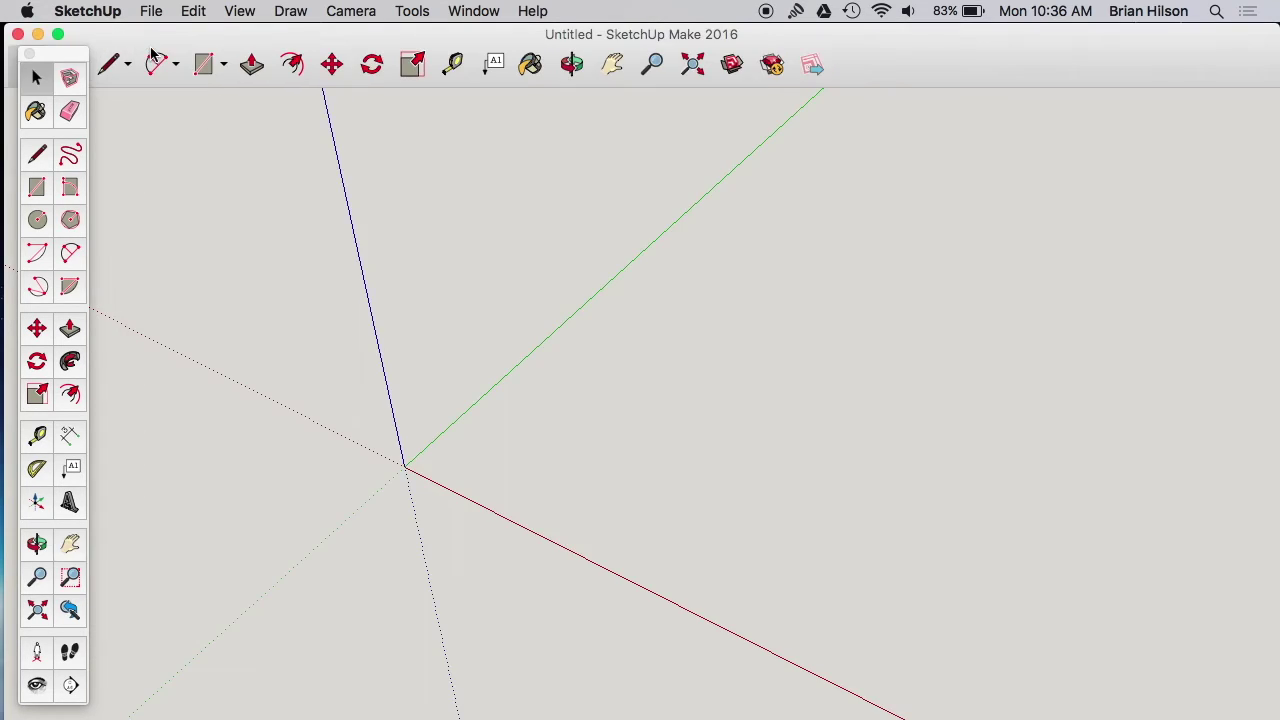
left_click(151, 11)
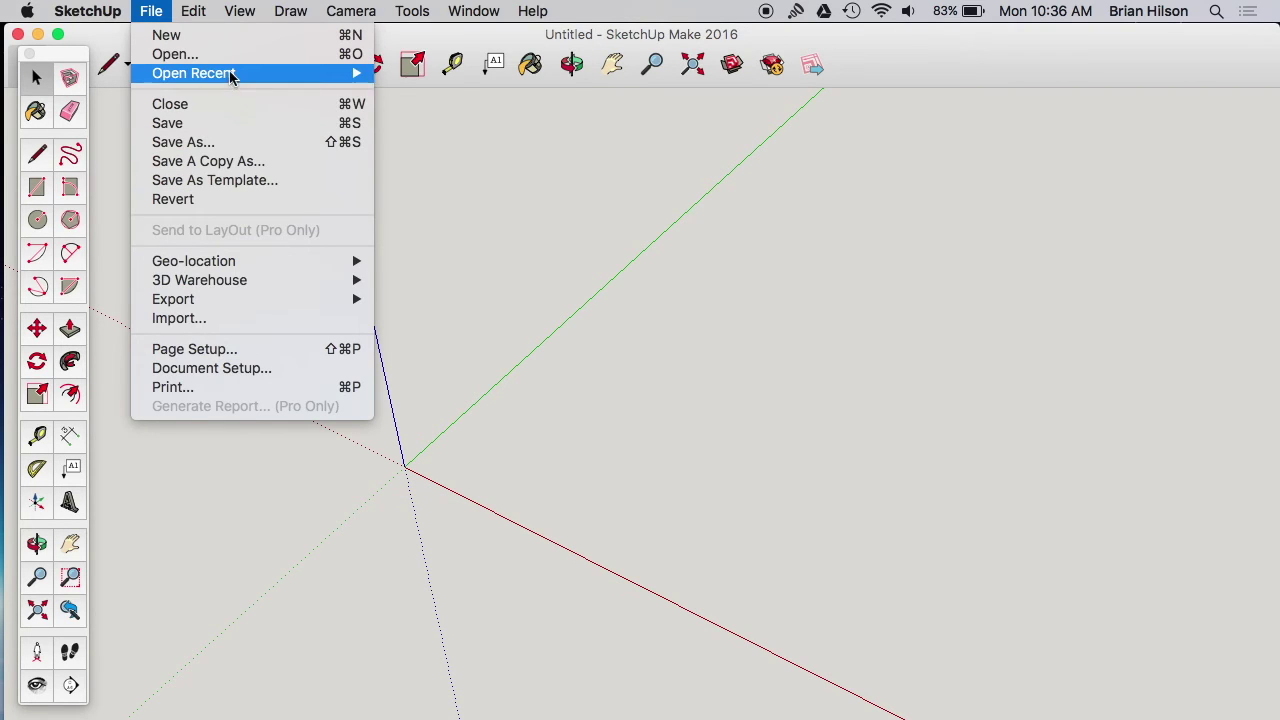
mouse_move(231, 76)
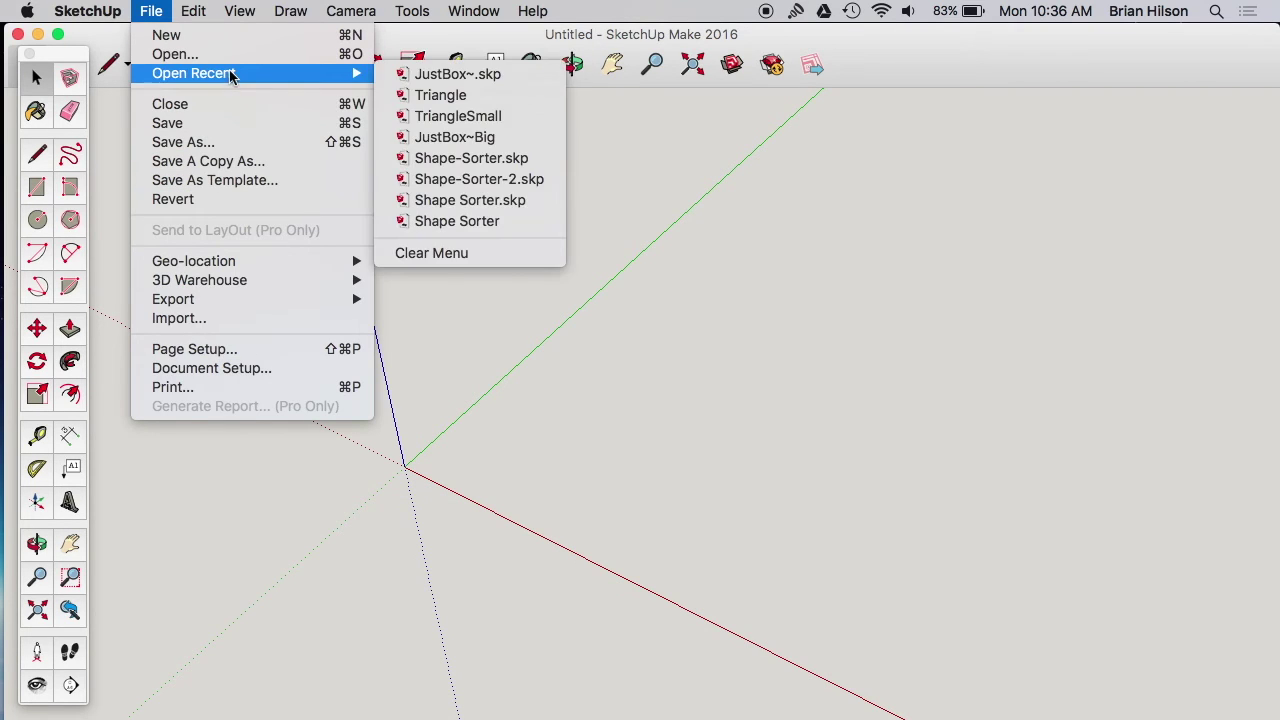
left_click(418, 76)
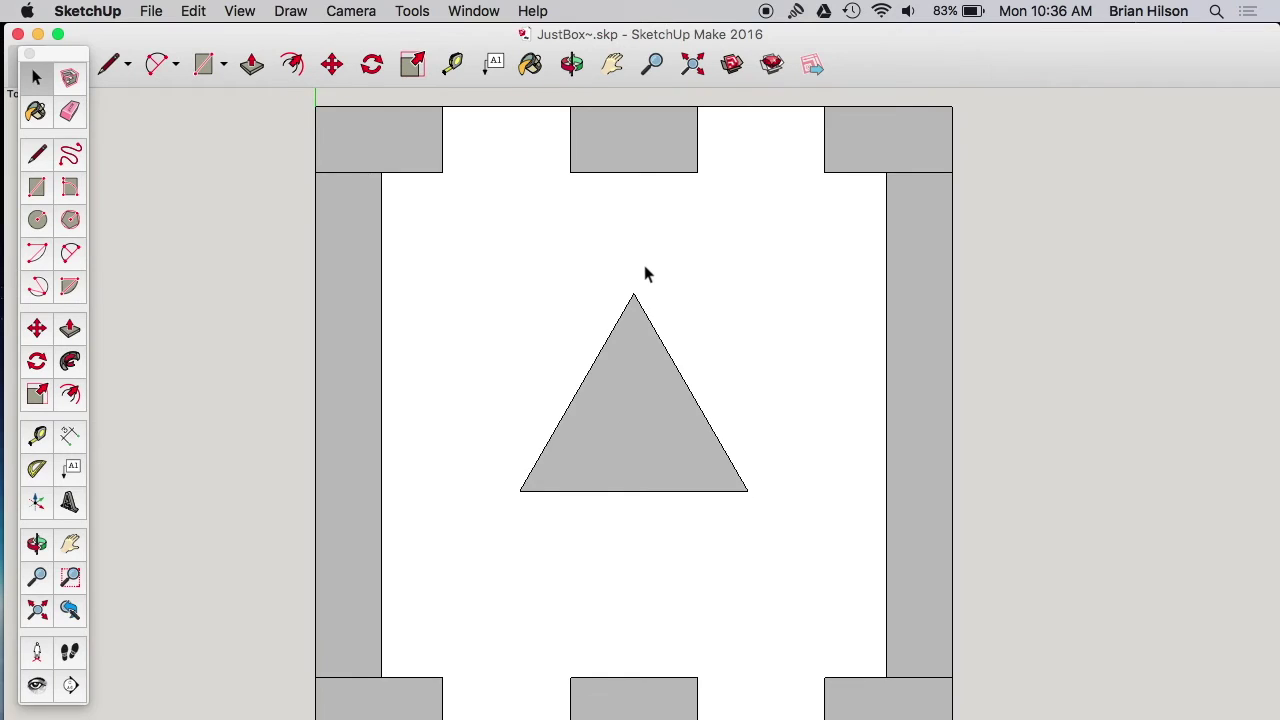
scroll(644, 265, "down", 3)
scroll(644, 265, "down", 2)
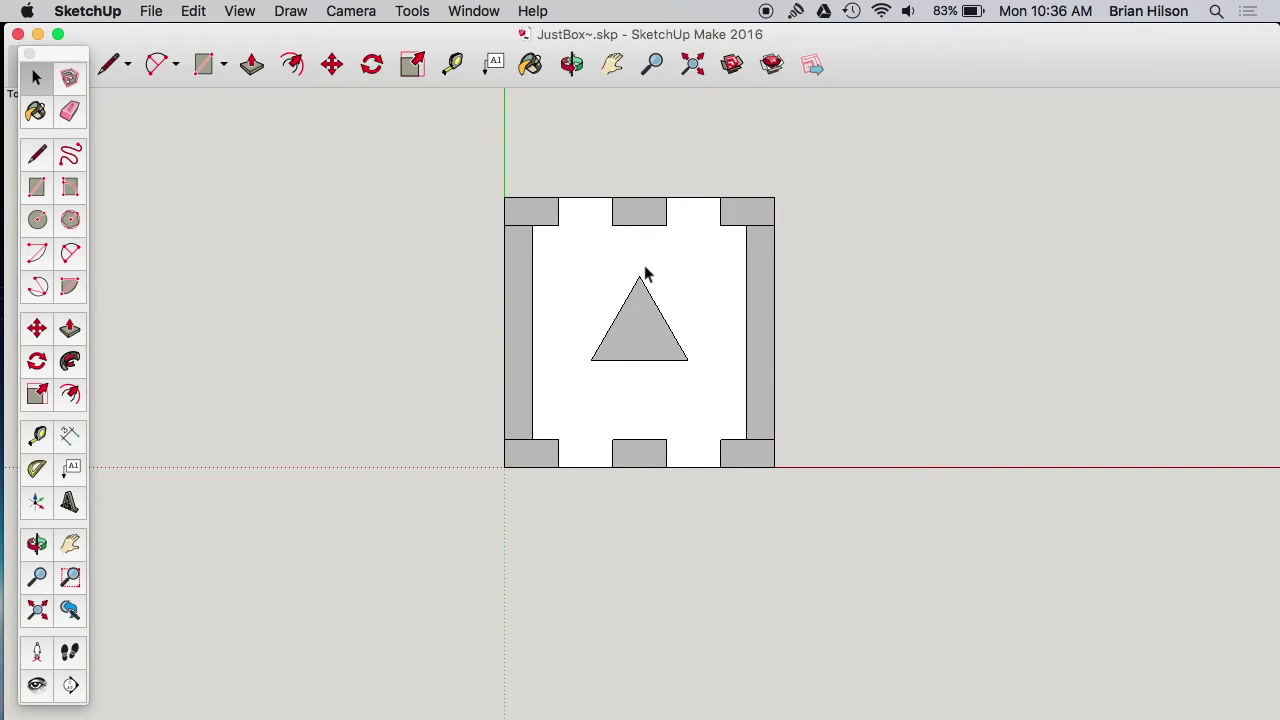
scroll(645, 272, "up", 5)
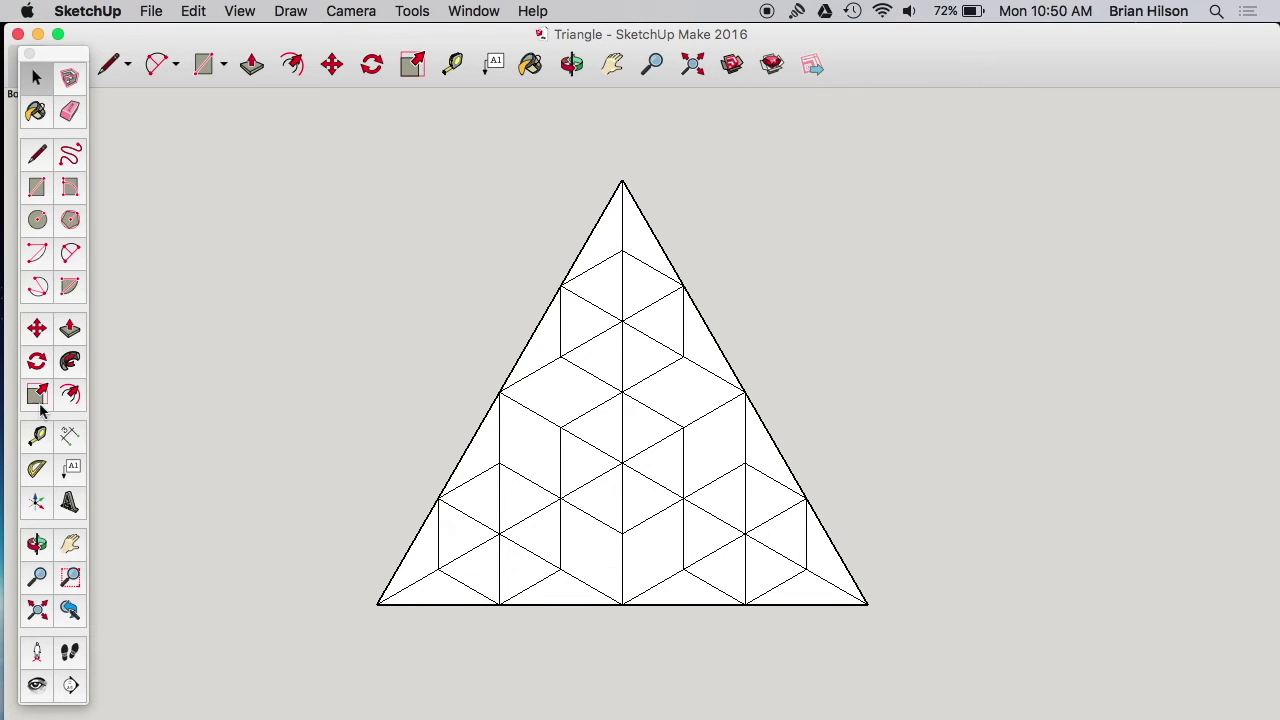
Measure the triangle's base corner to corner with the Tape Measure, about 17 21/64 inches
left_click(37, 435)
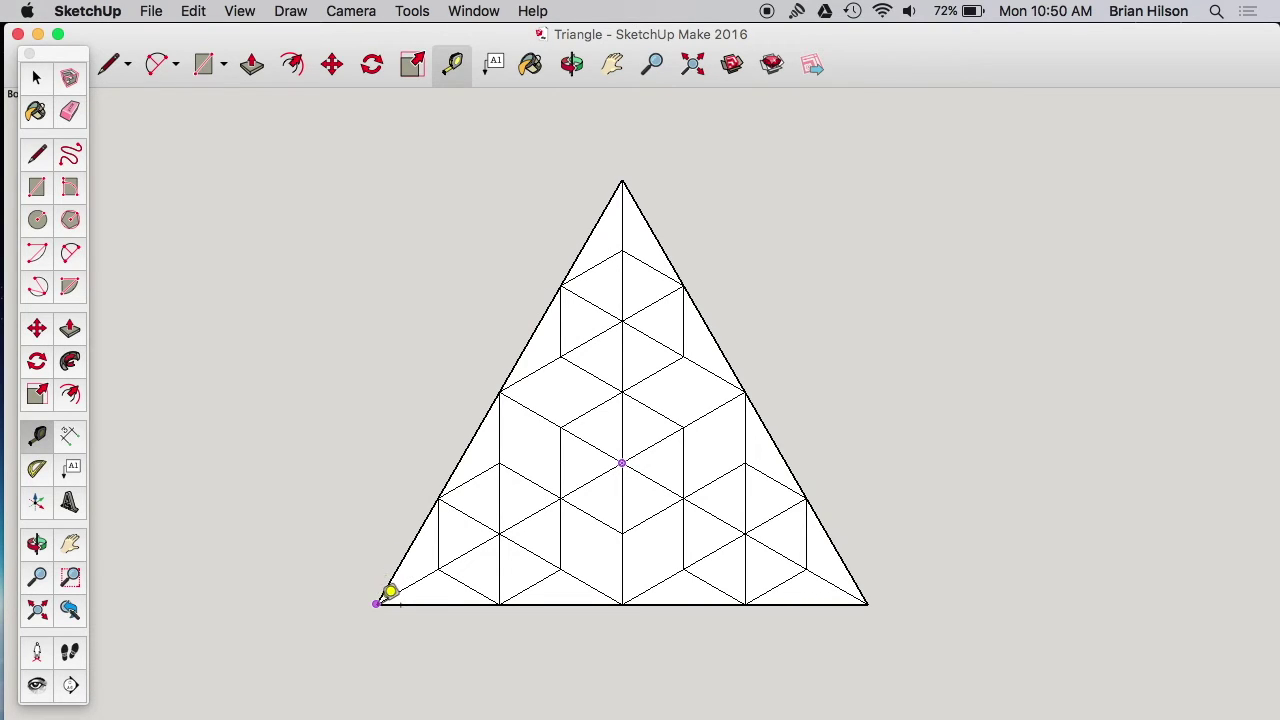
left_click(377, 604)
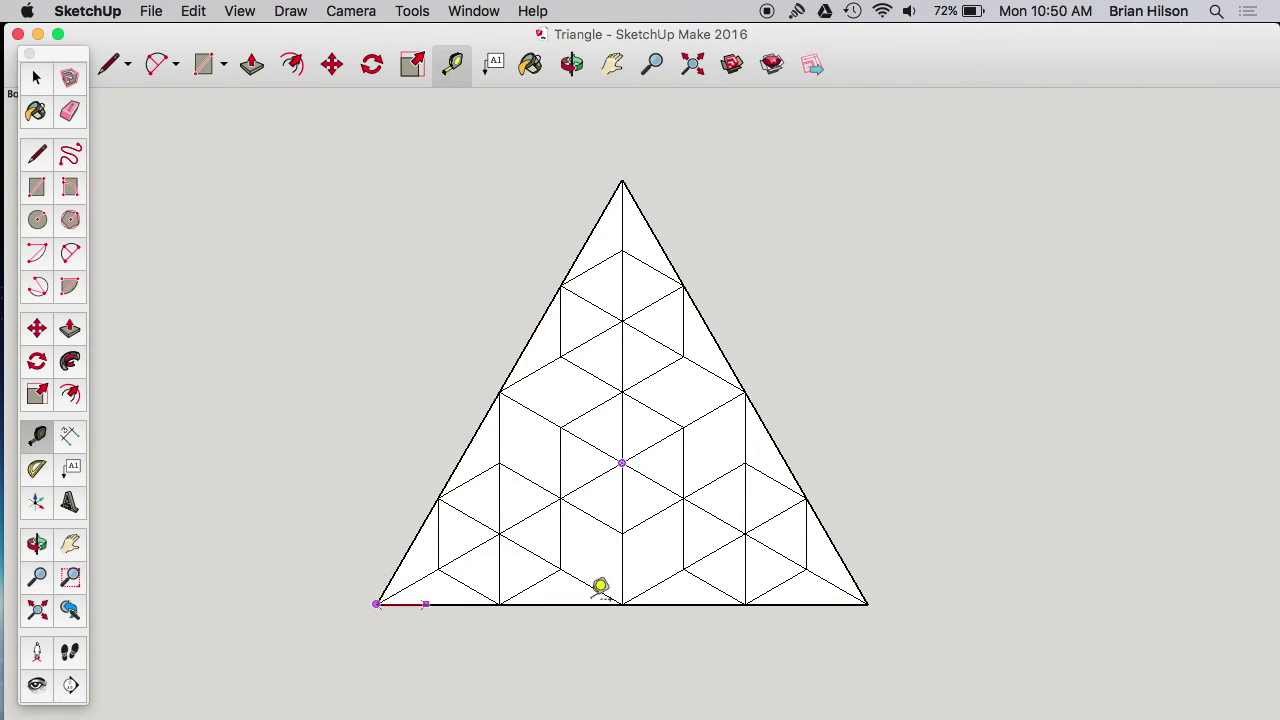
left_click(867, 603)
key("space")
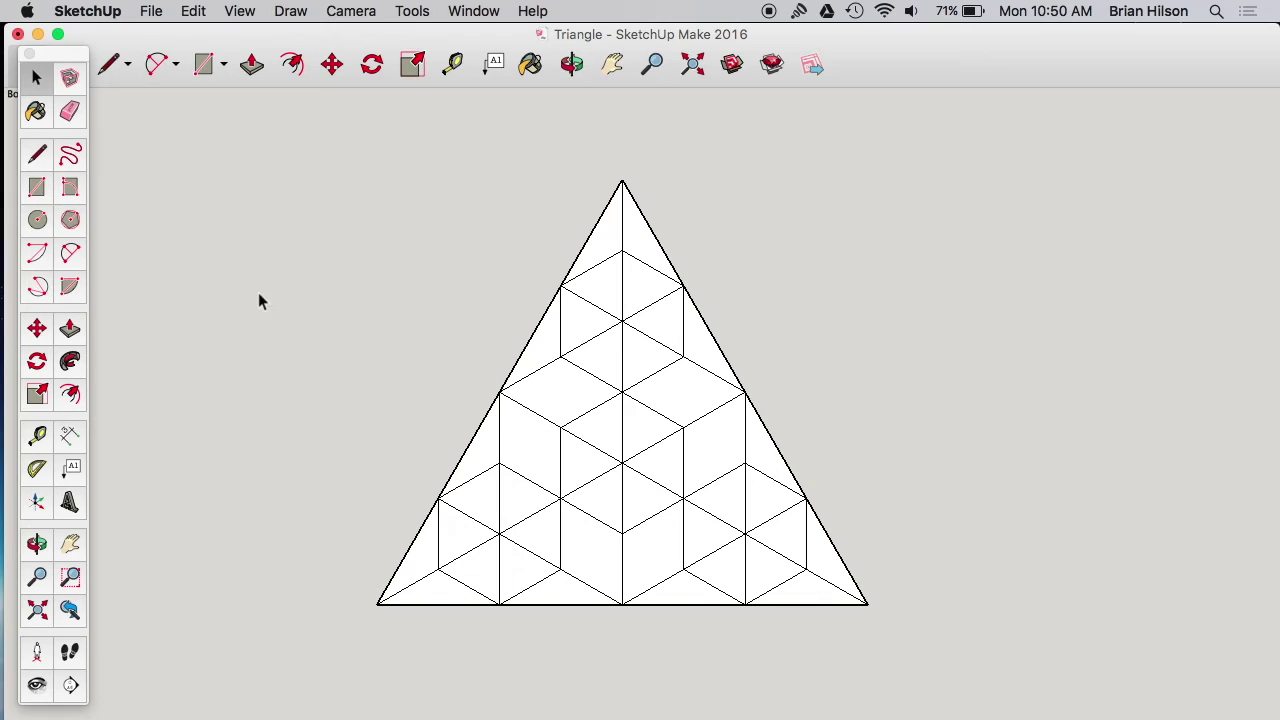
Open the triangle component for editing
left_click(37, 153)
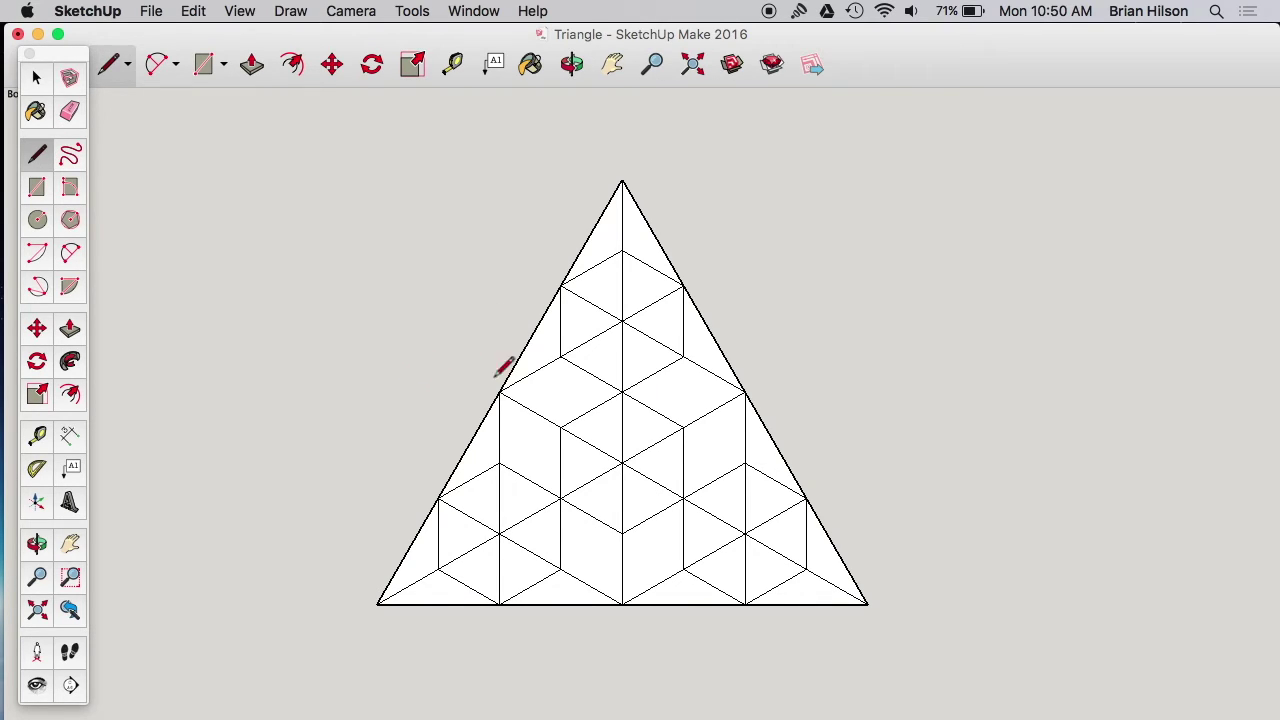
key("space")
left_click(705, 432)
right_click(705, 432)
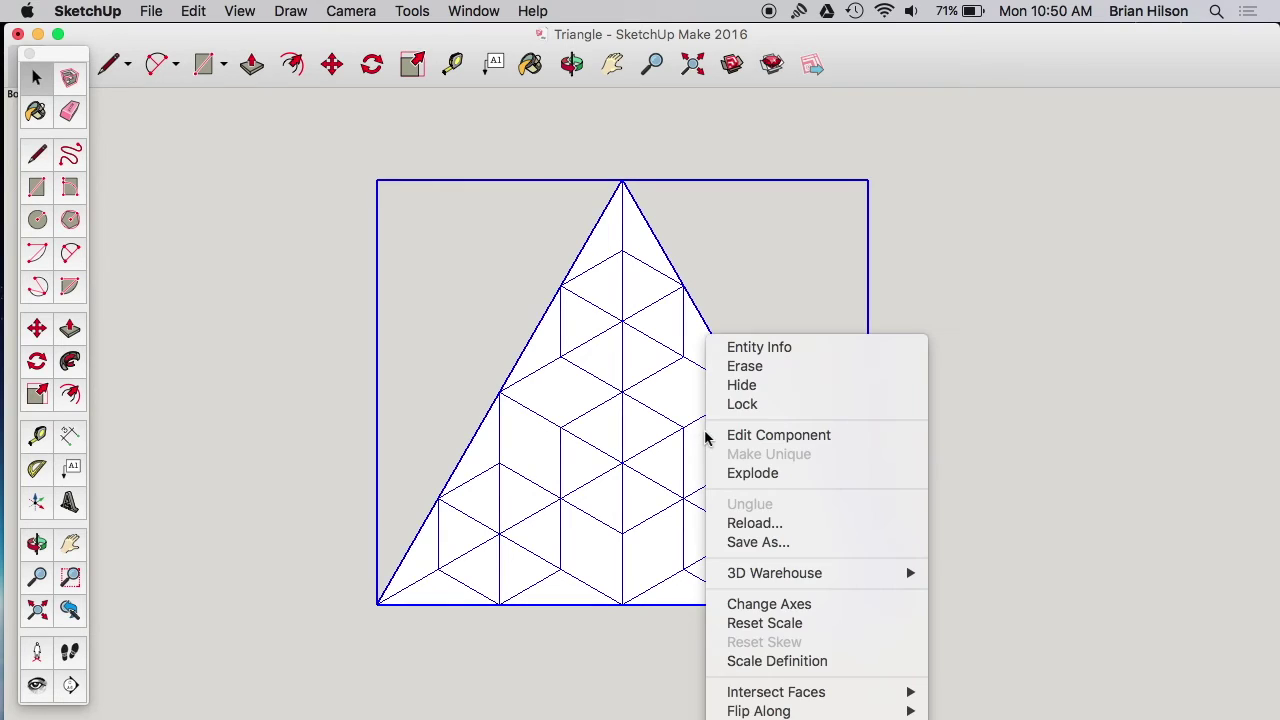
left_click(750, 435)
right_click(616, 421)
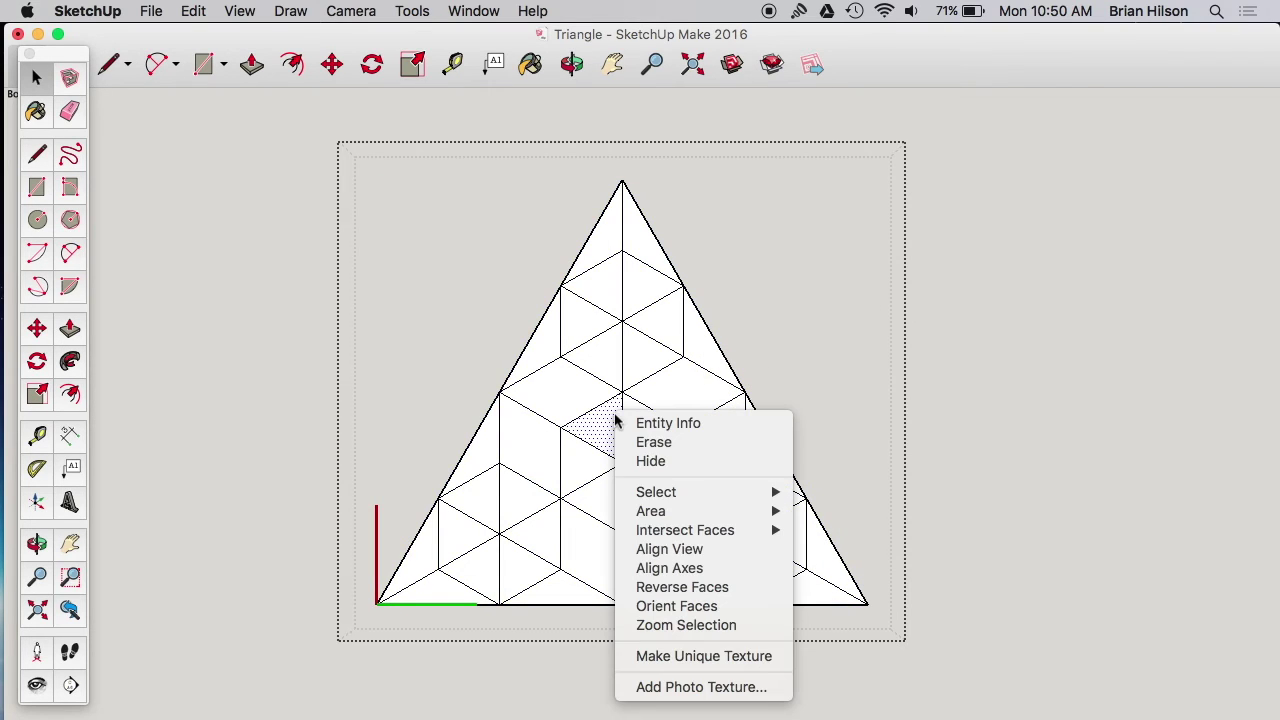
left_click(478, 310)
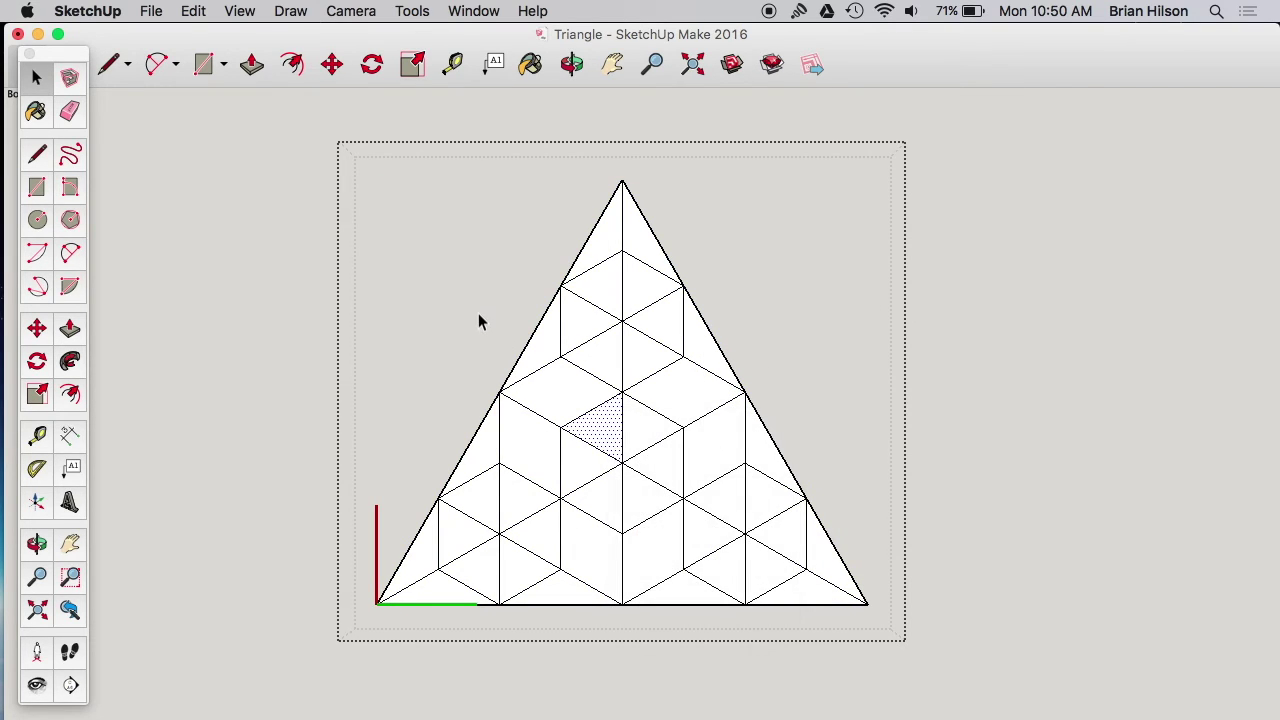
Draw a horizontal line across the triangle, extending past both slanted sides
left_click(37, 153)
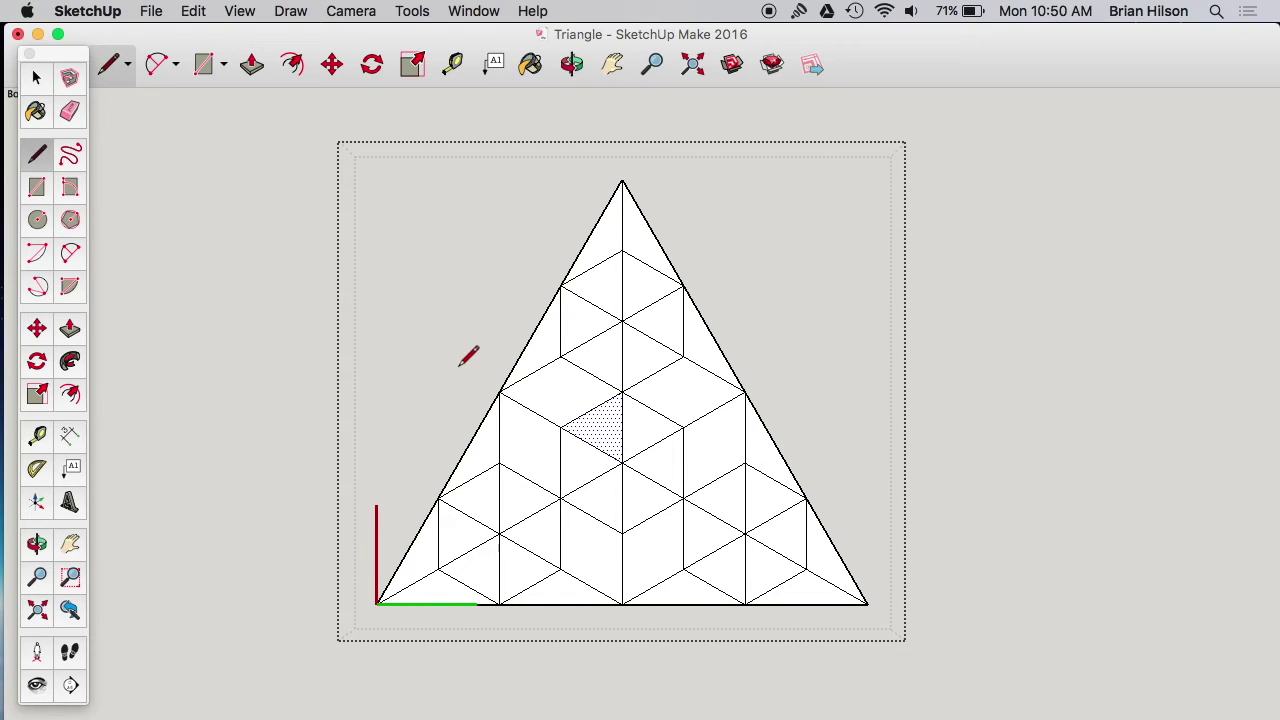
left_click(500, 391)
left_click(747, 391)
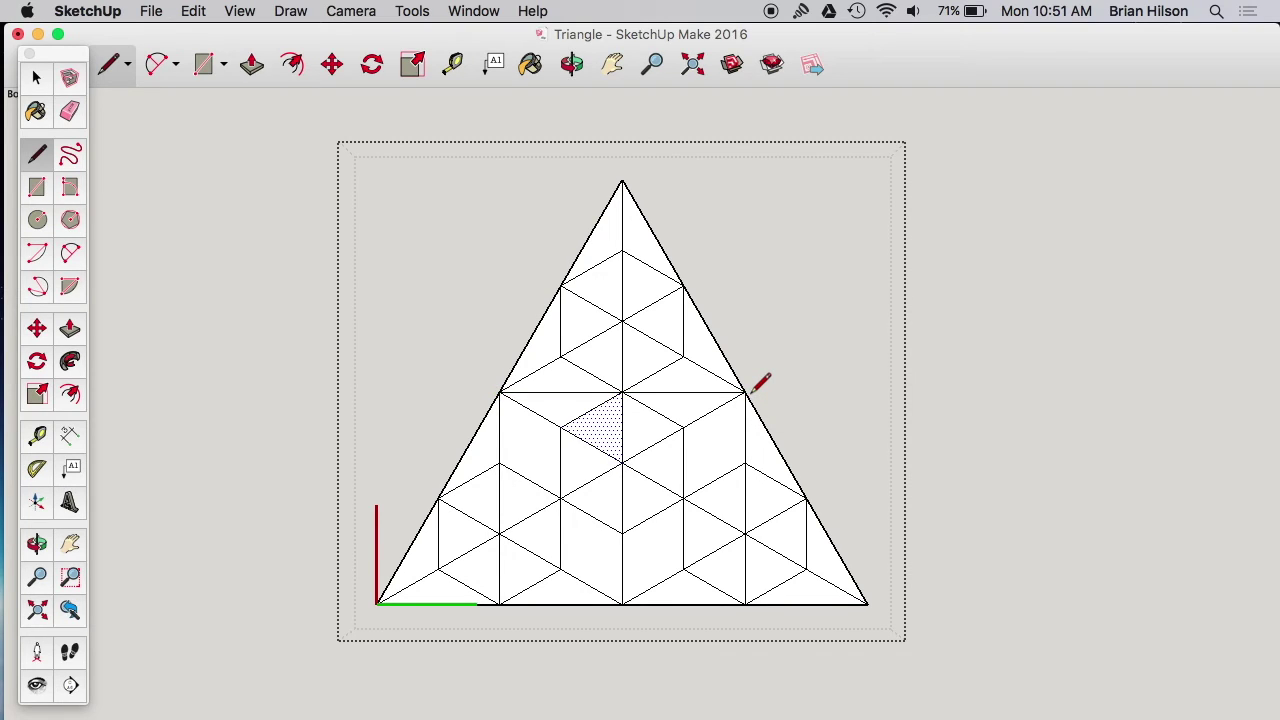
left_click(809, 391)
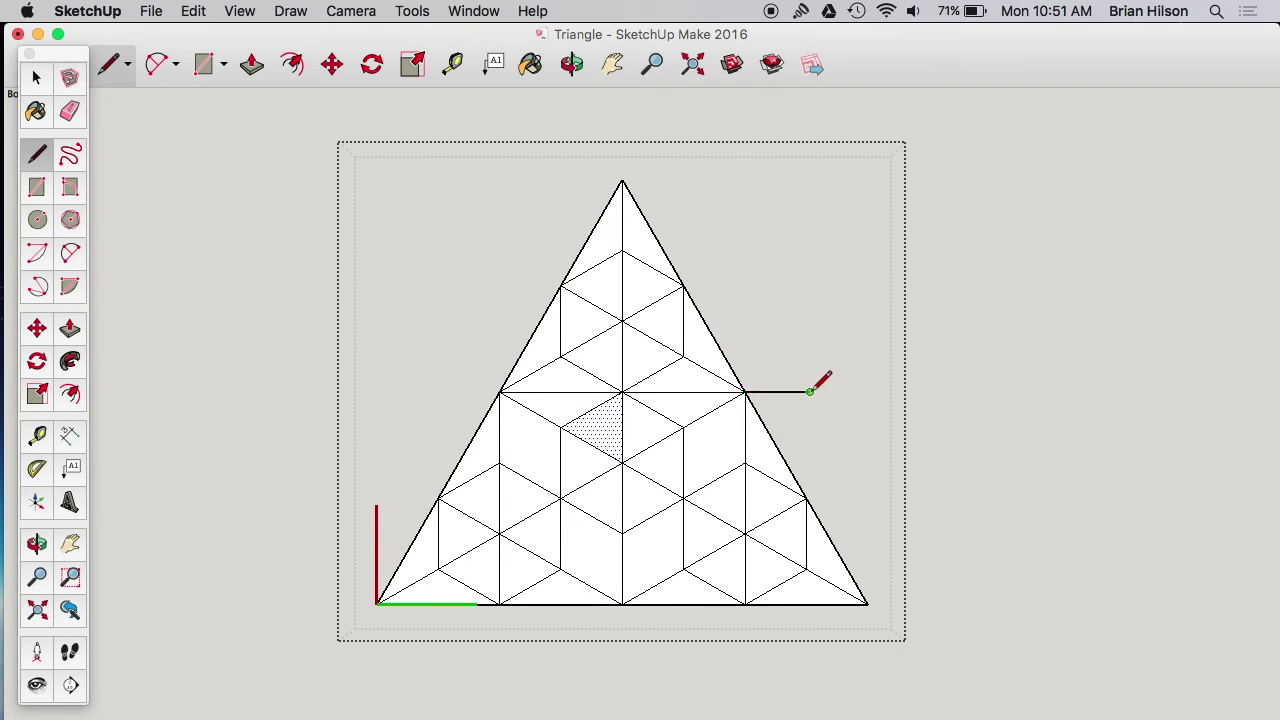
left_click(499, 391)
left_click(810, 391)
key("space")
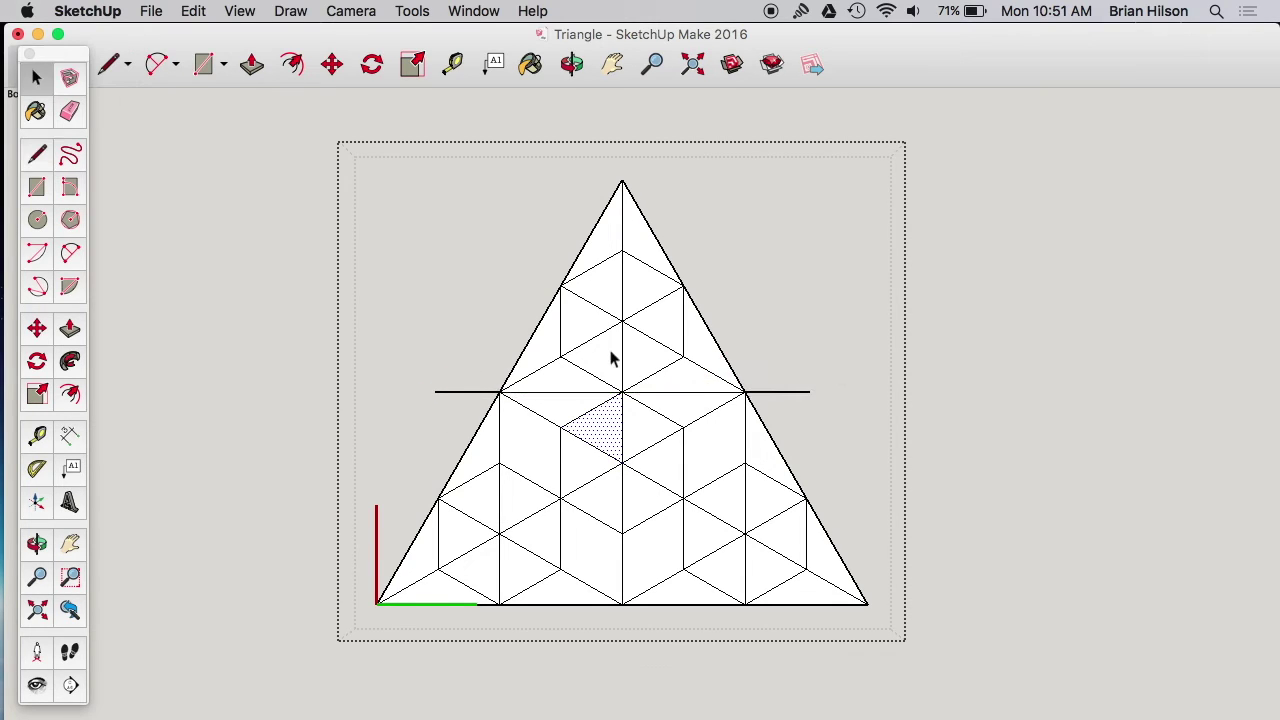
Select all the triangle's connected geometry and make it a new component, Component#2
right_click(609, 348)
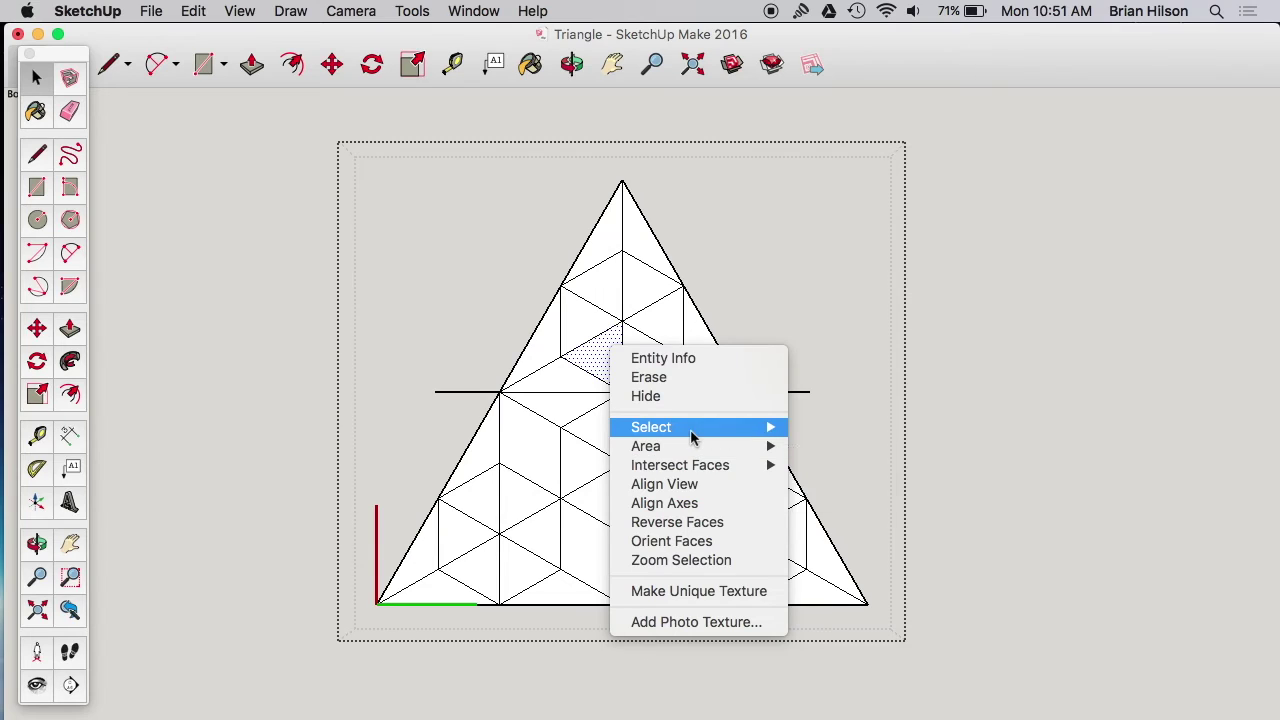
mouse_move(690, 429)
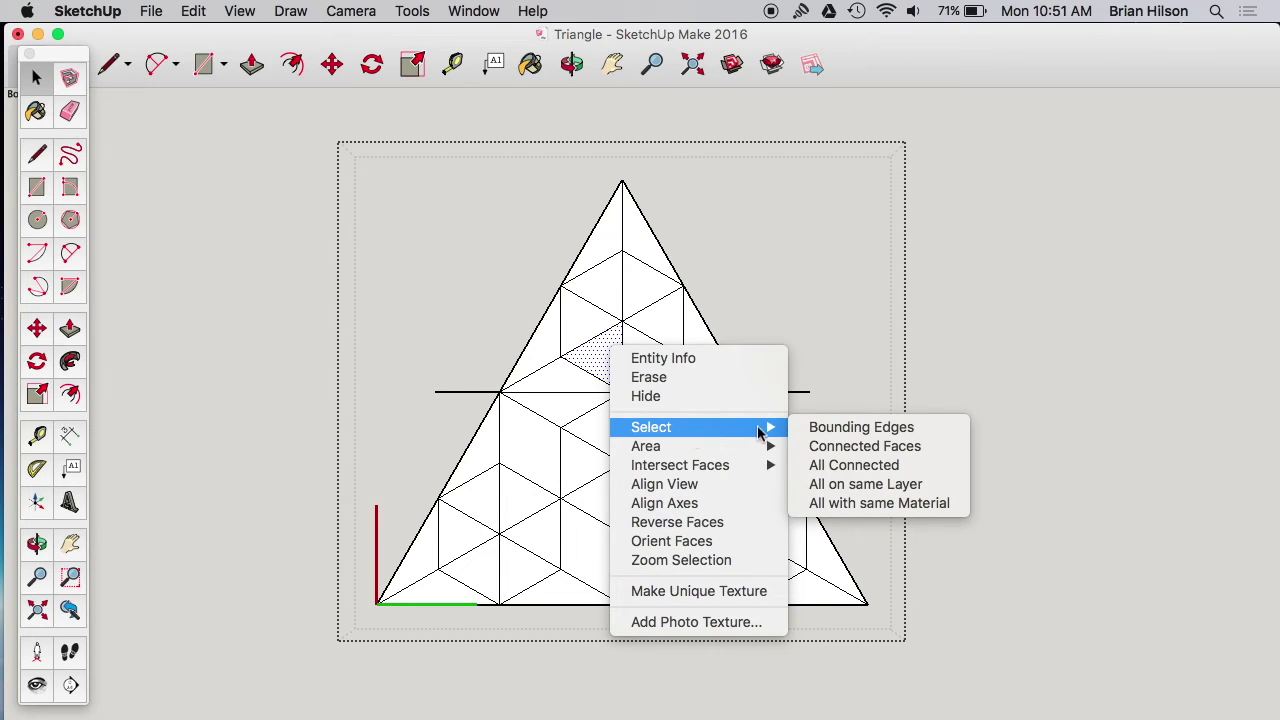
mouse_move(770, 444)
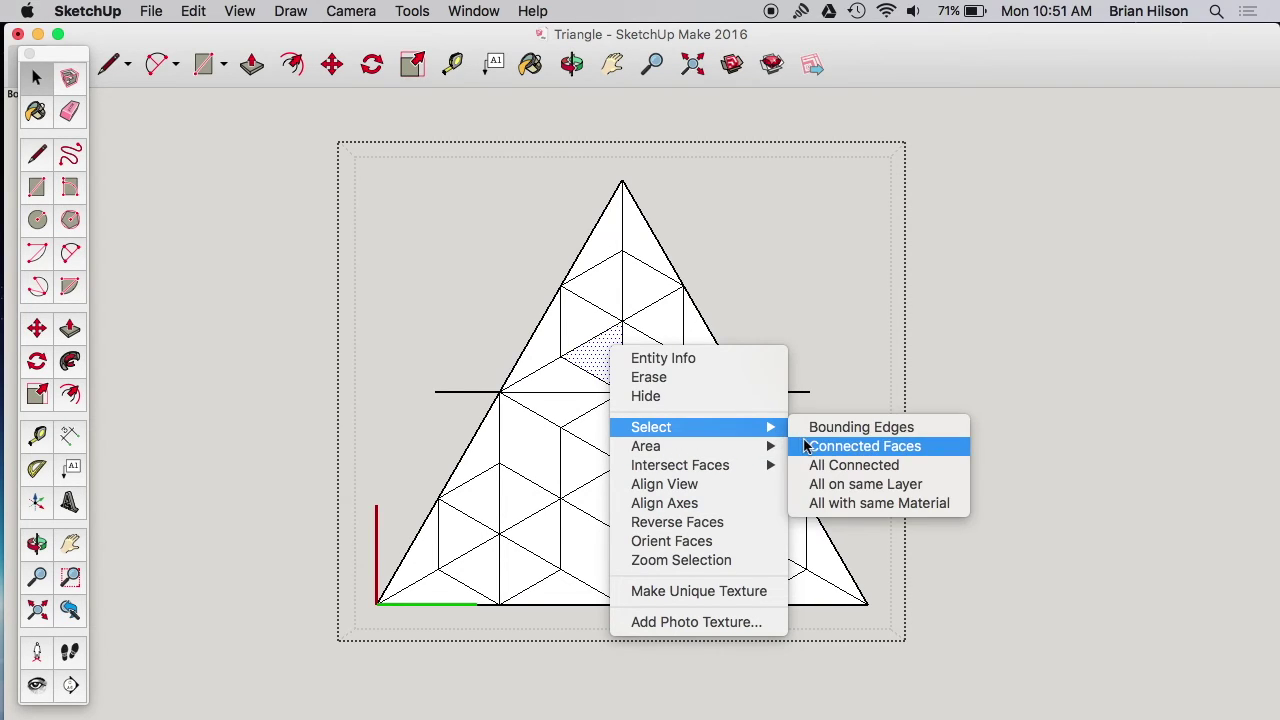
left_click(805, 446)
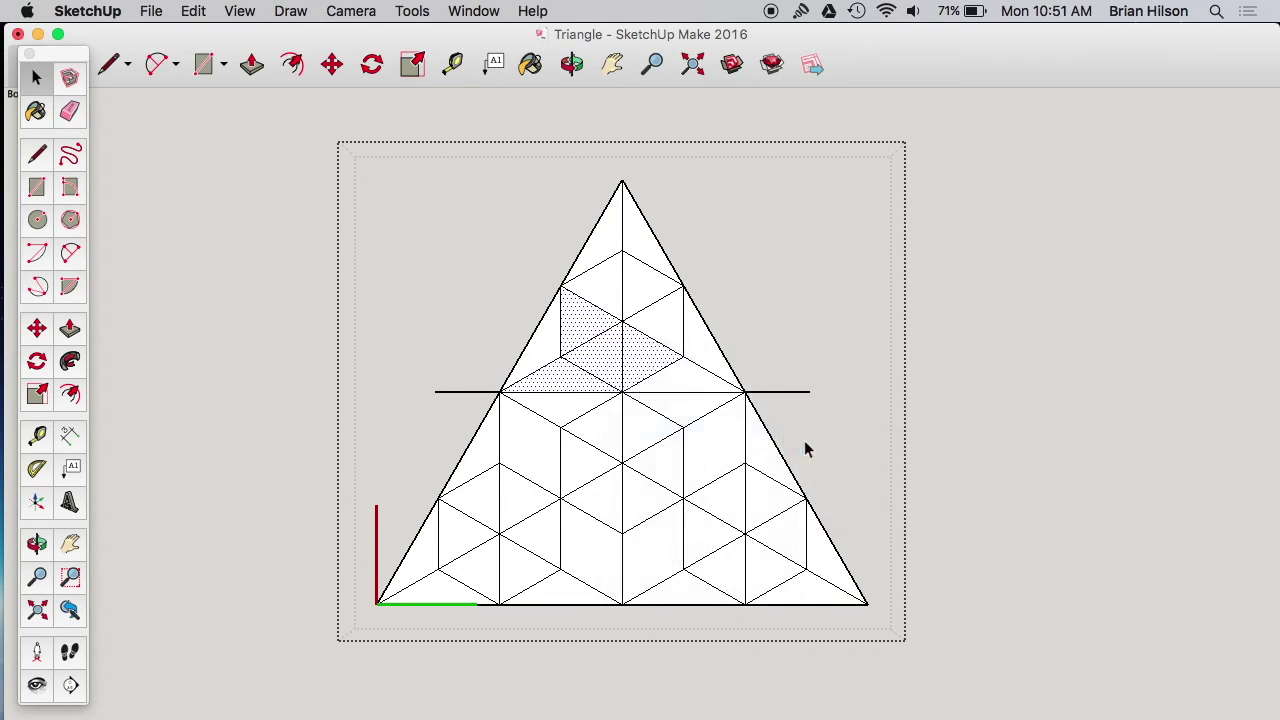
right_click(662, 422)
mouse_move(731, 496)
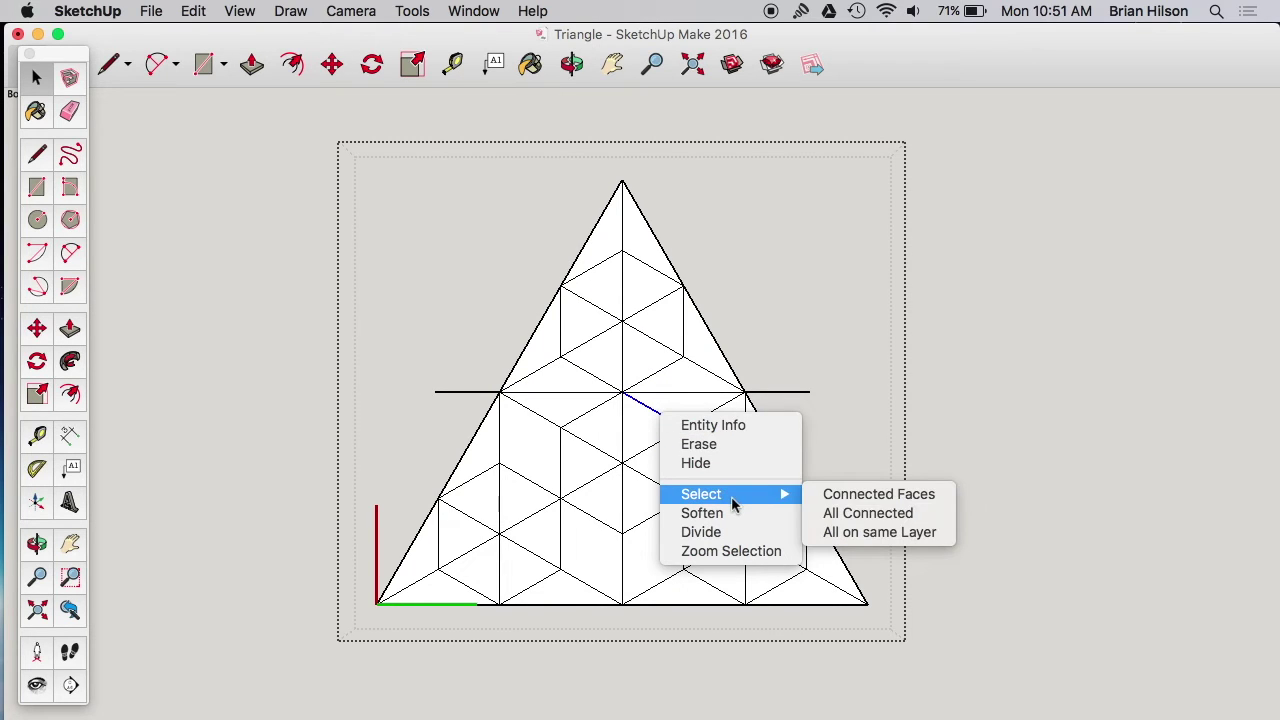
left_click(820, 513)
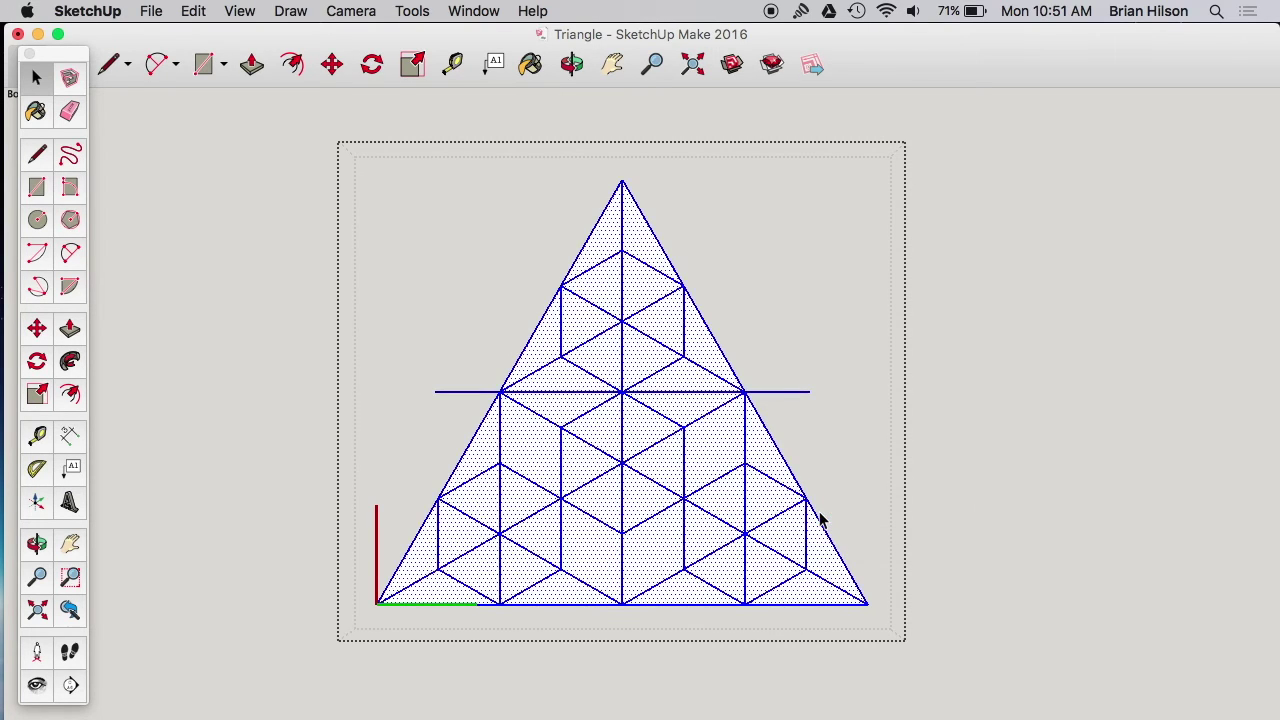
right_click(665, 437)
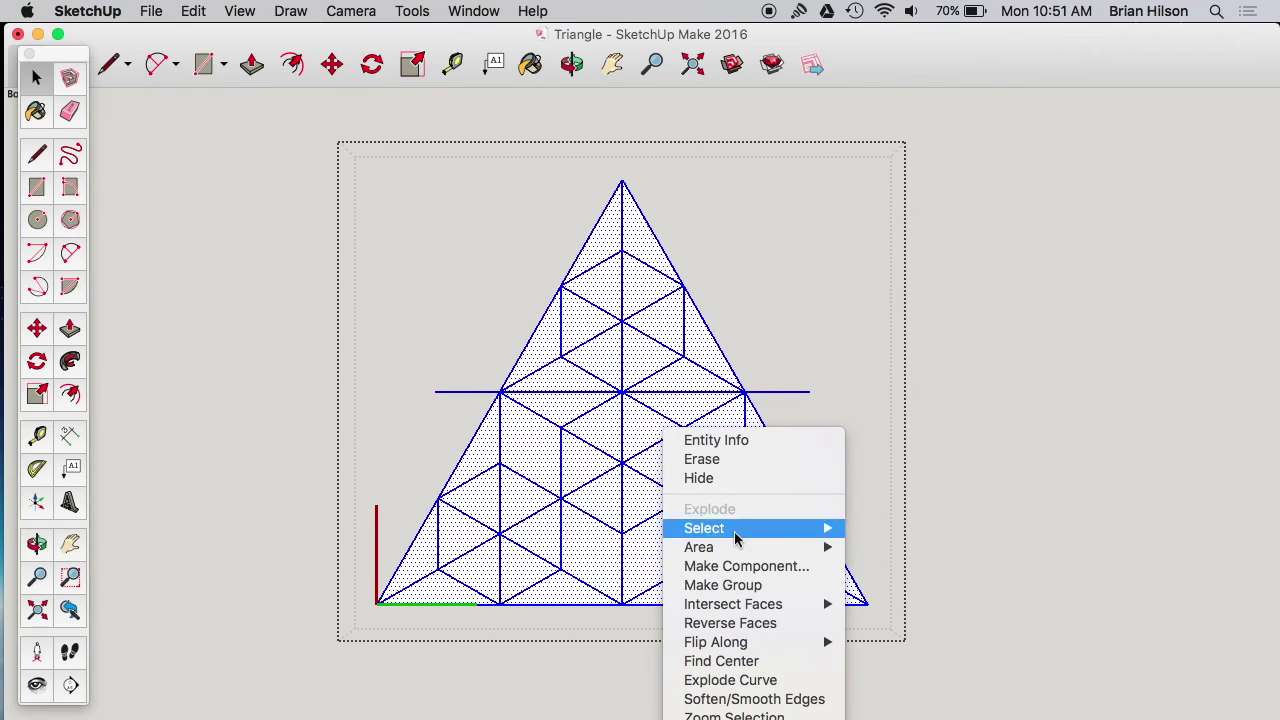
left_click(743, 567)
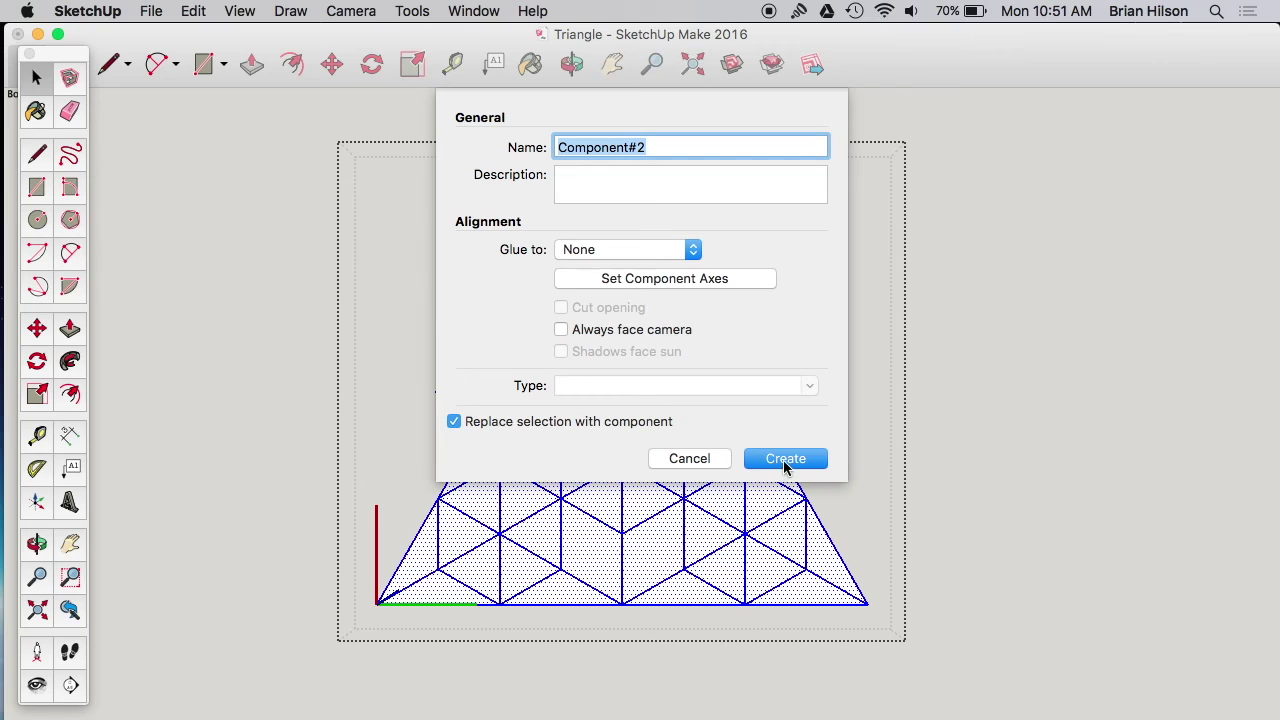
left_click(785, 459)
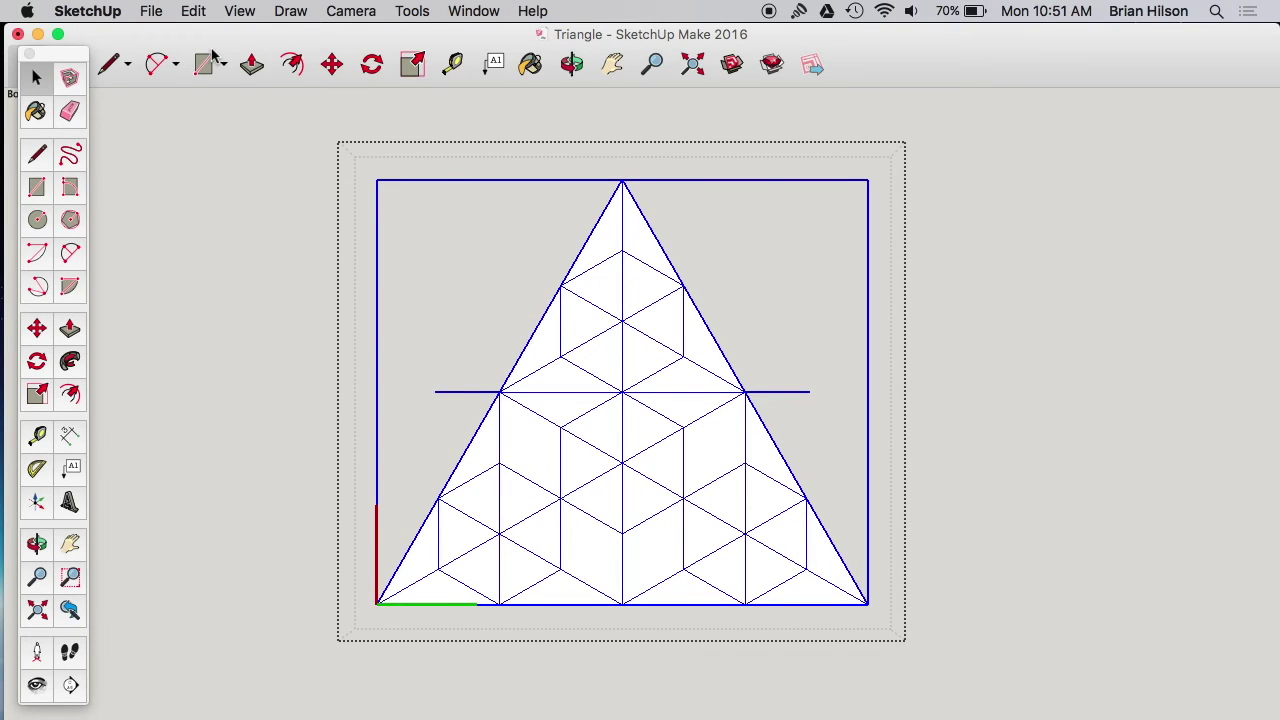
Copy and paste the triangle component, placing the duplicate left of the original
left_click(193, 11)
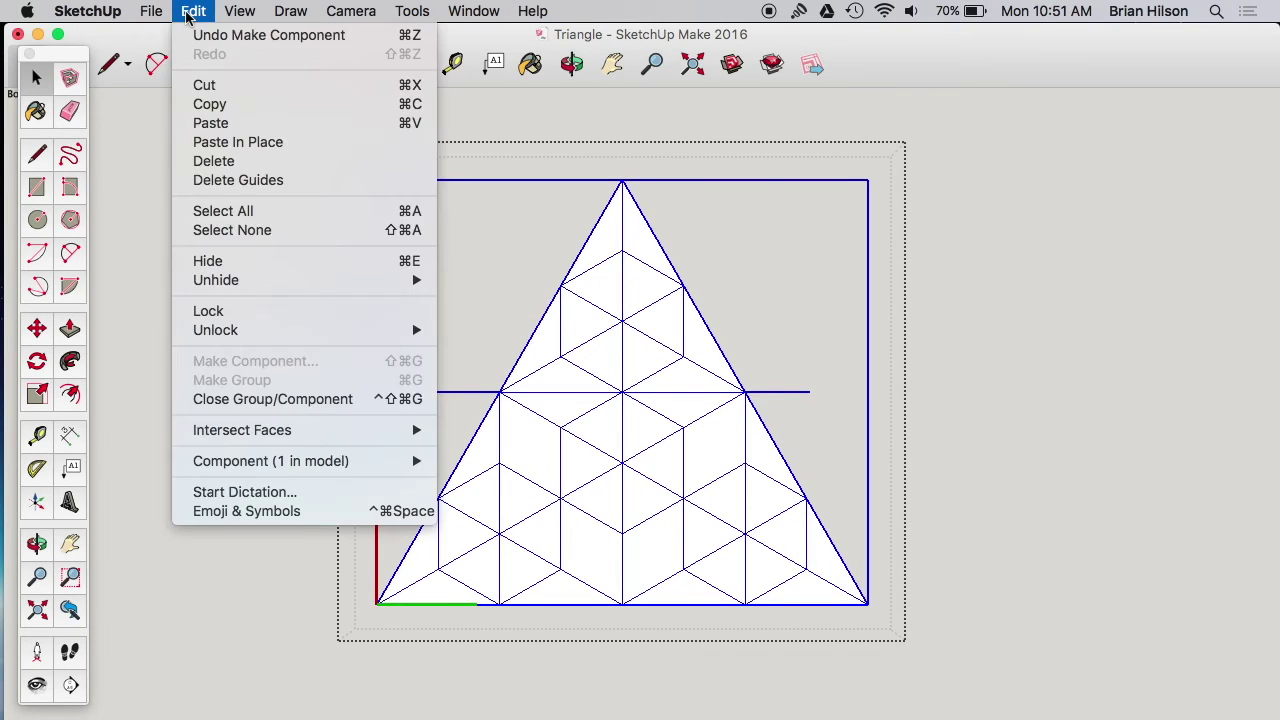
left_click(230, 104)
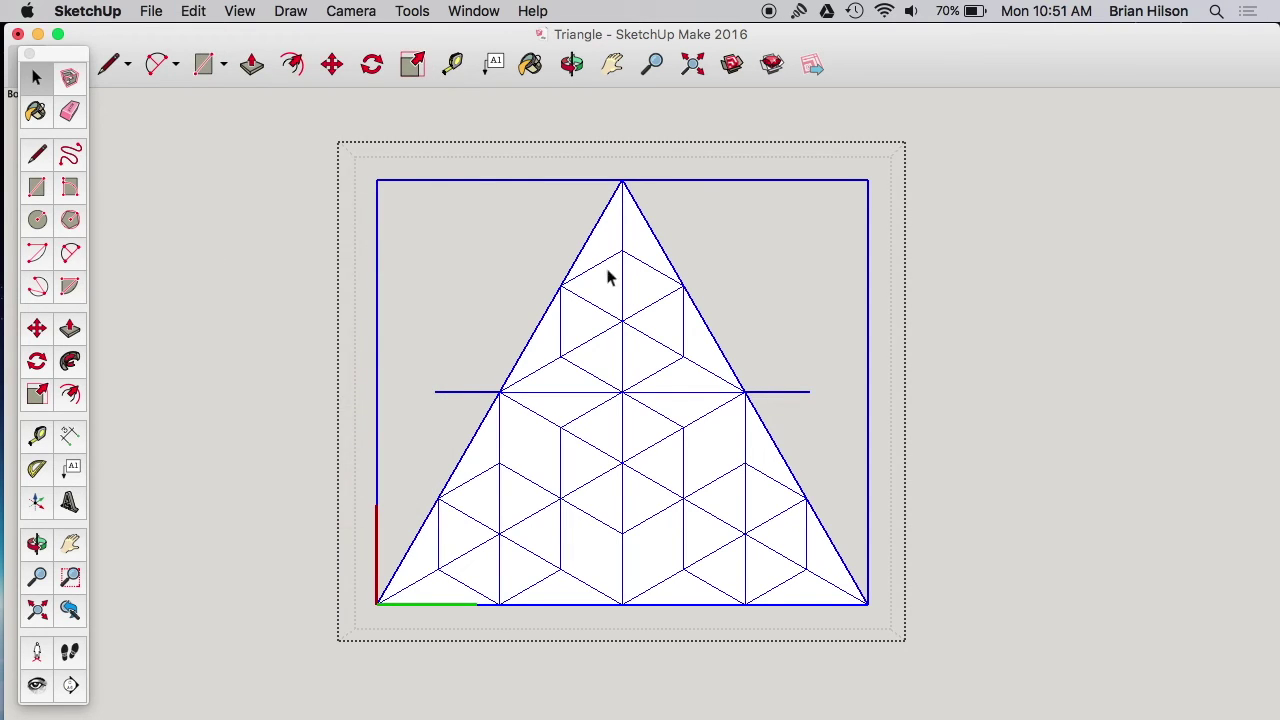
left_click(193, 11)
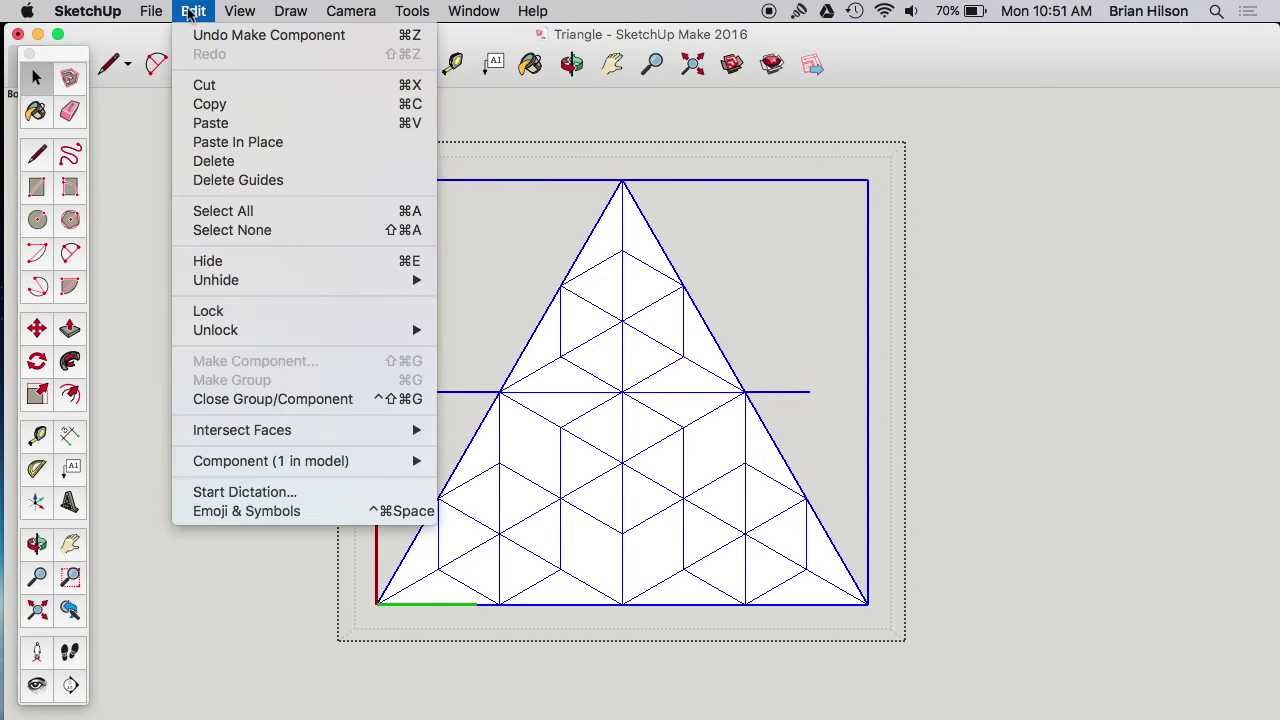
left_click(245, 123)
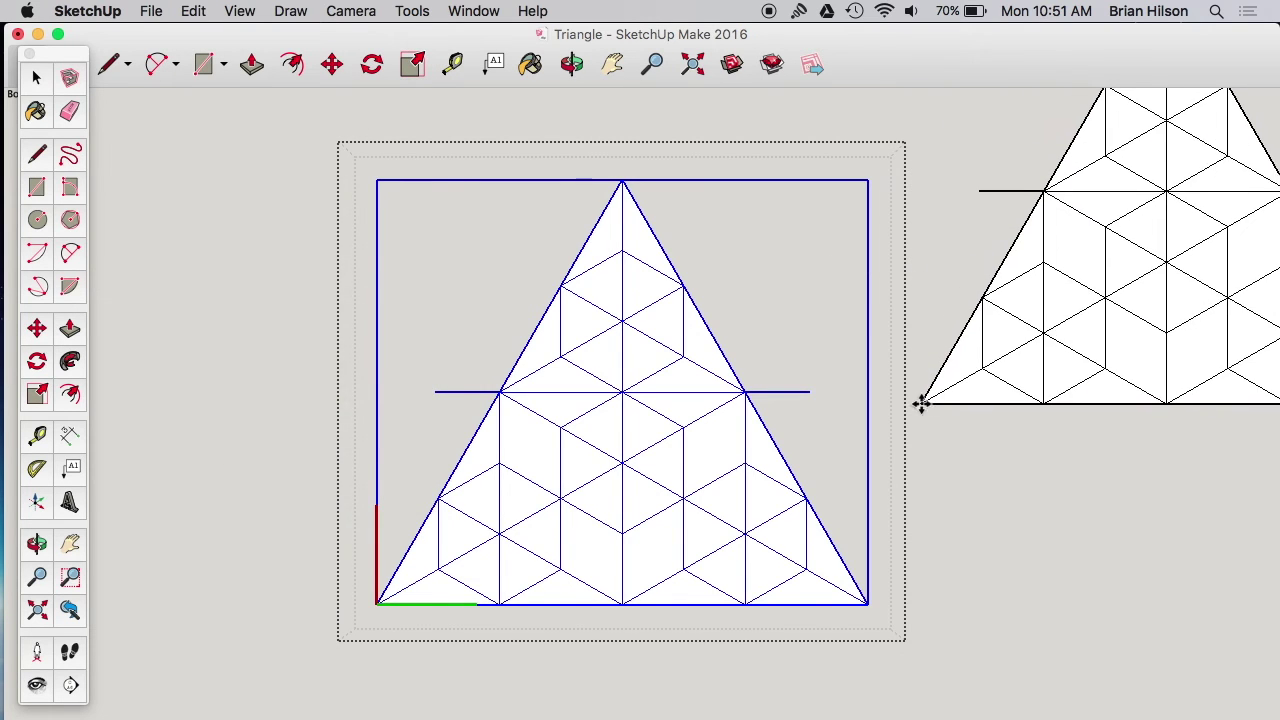
scroll(912, 452, "down", 5)
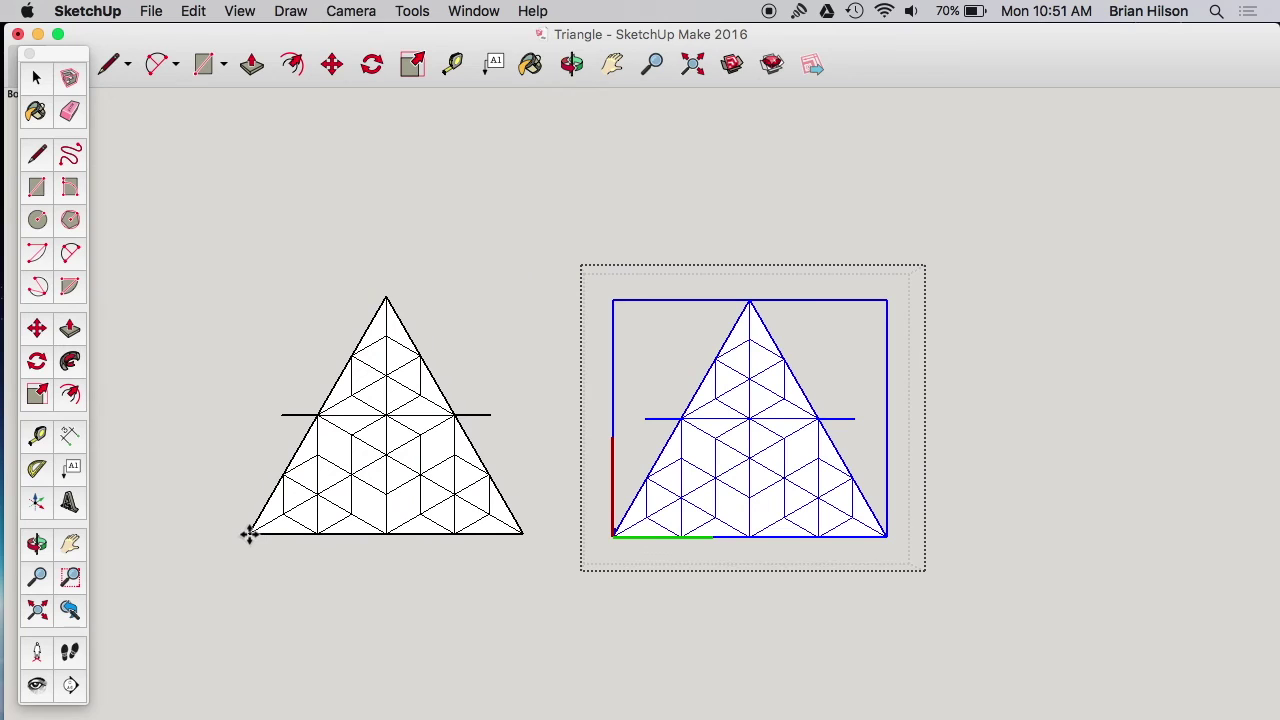
left_click(248, 535)
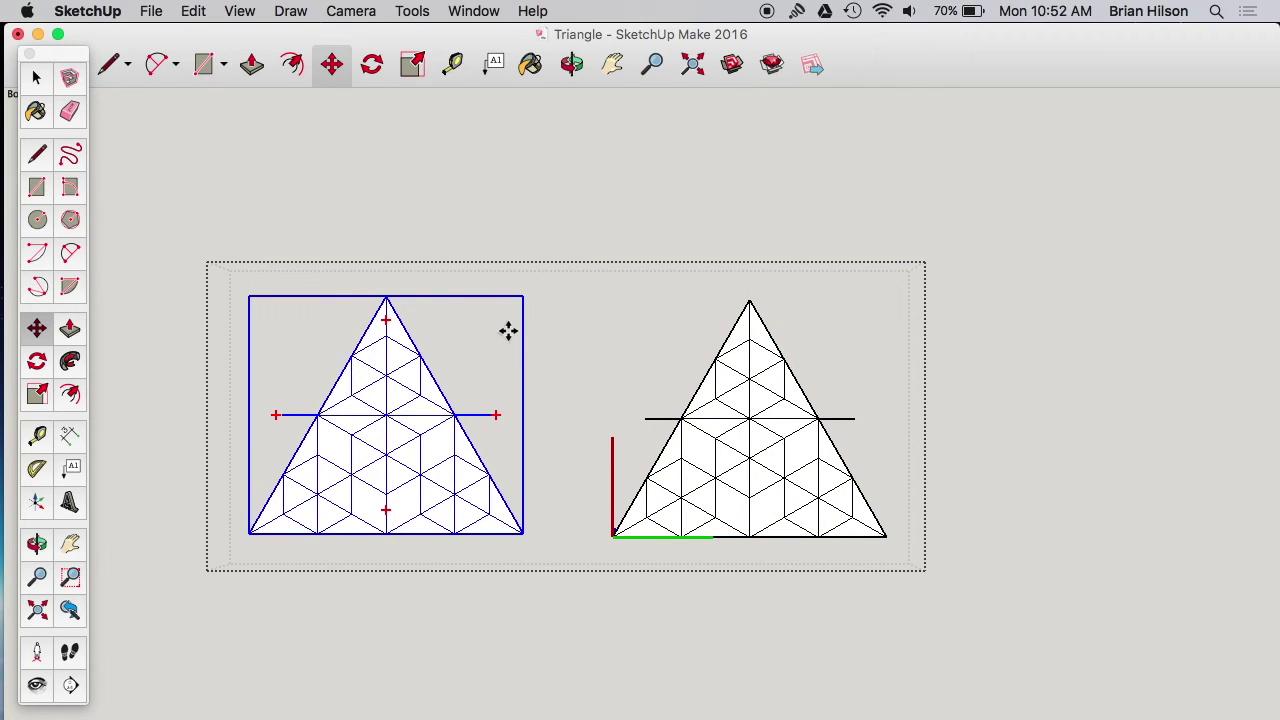
Make the left triangle copy a unique component
right_click(401, 389)
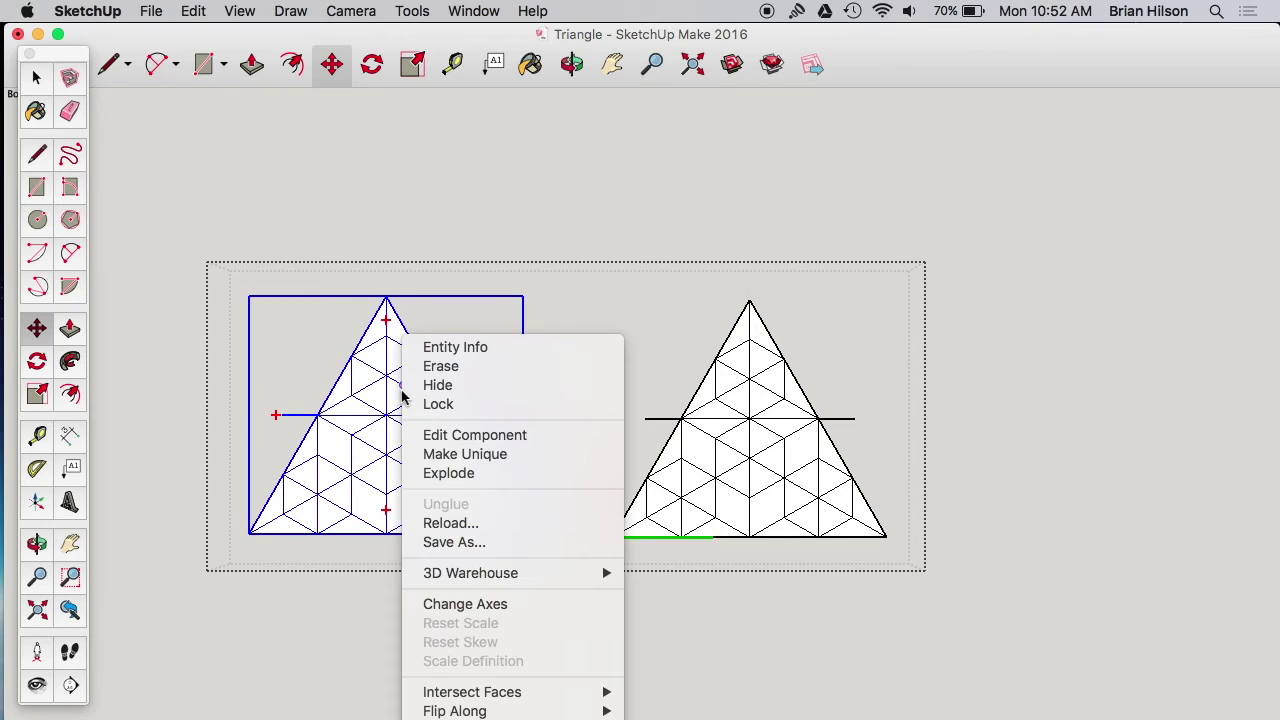
left_click(470, 456)
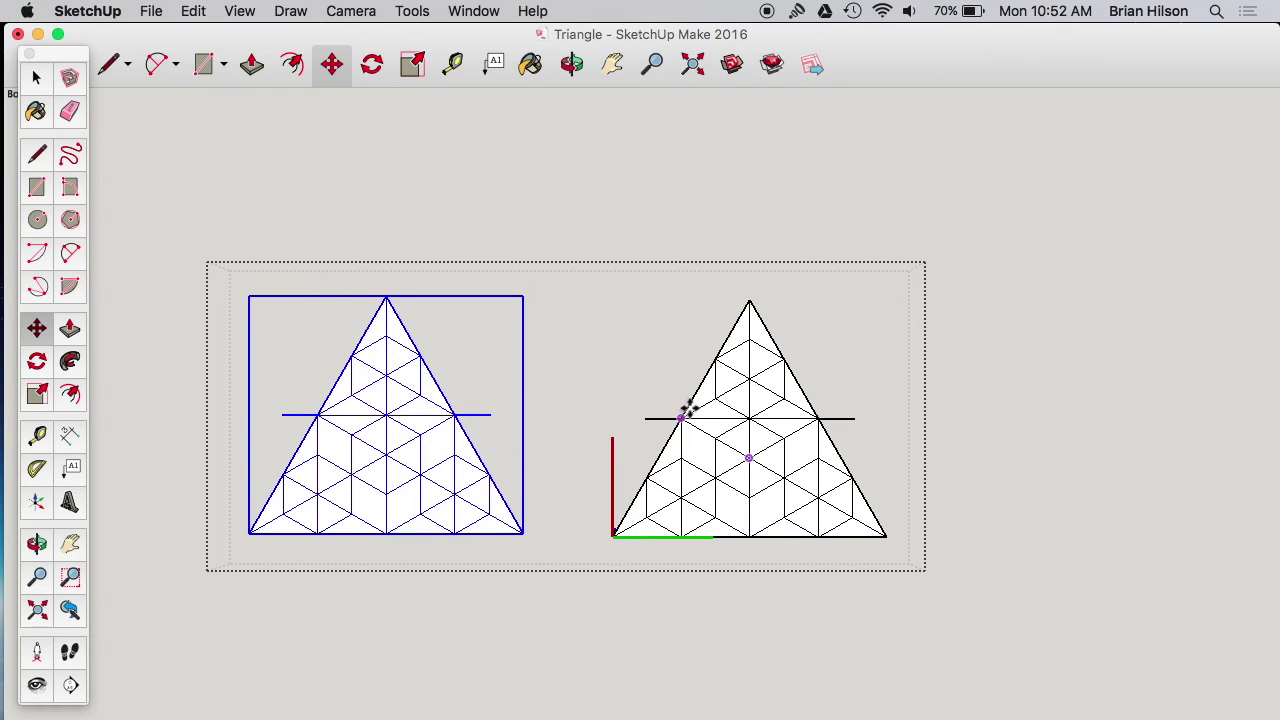
key("space")
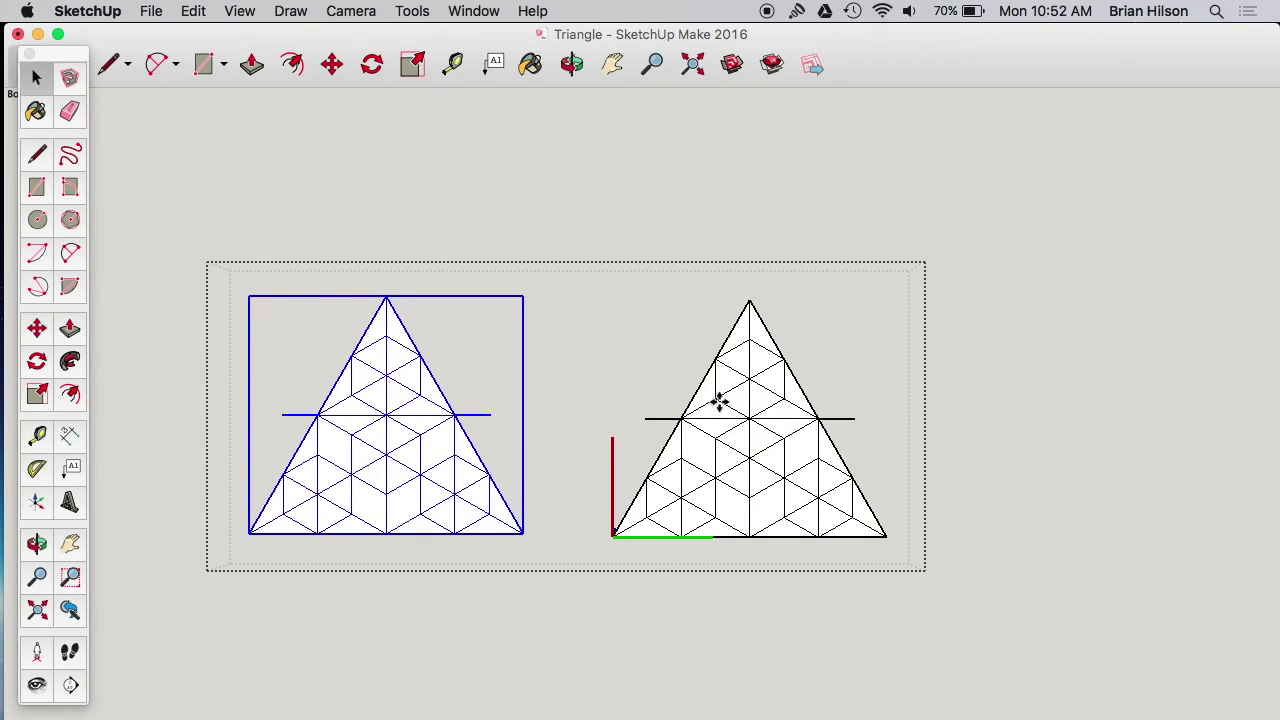
left_click(750, 412)
right_click(749, 409)
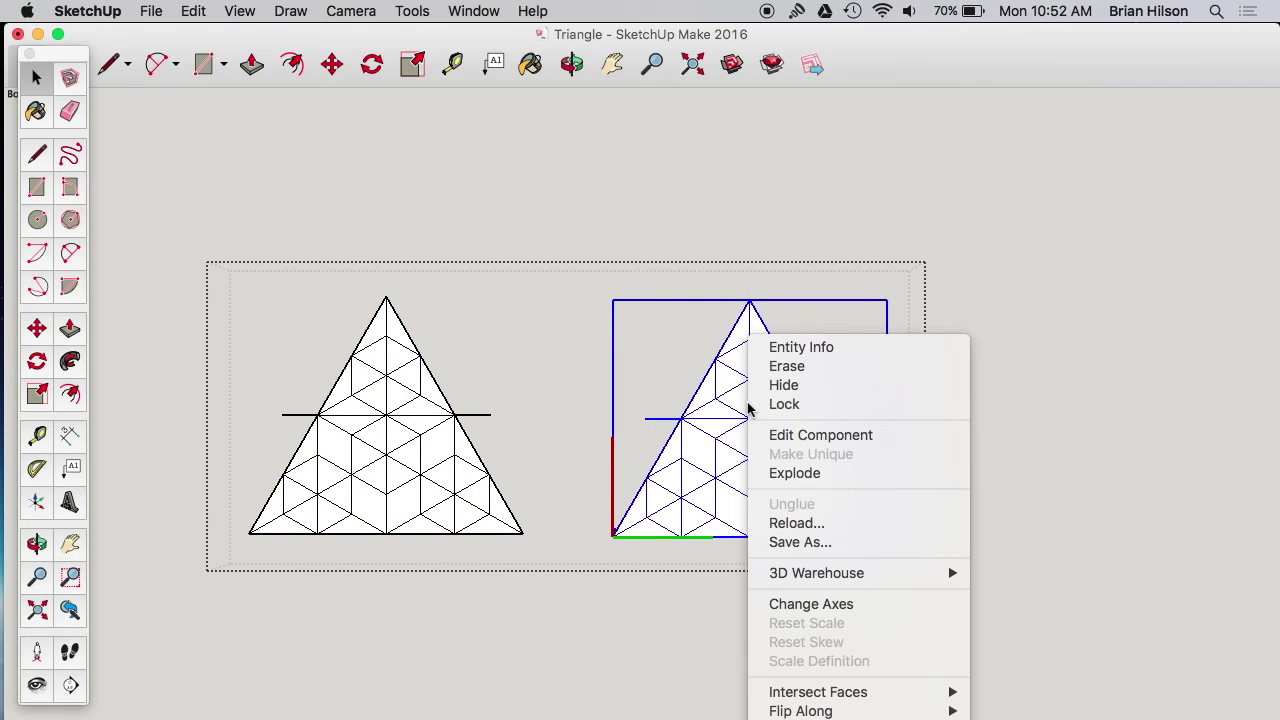
left_click(500, 370)
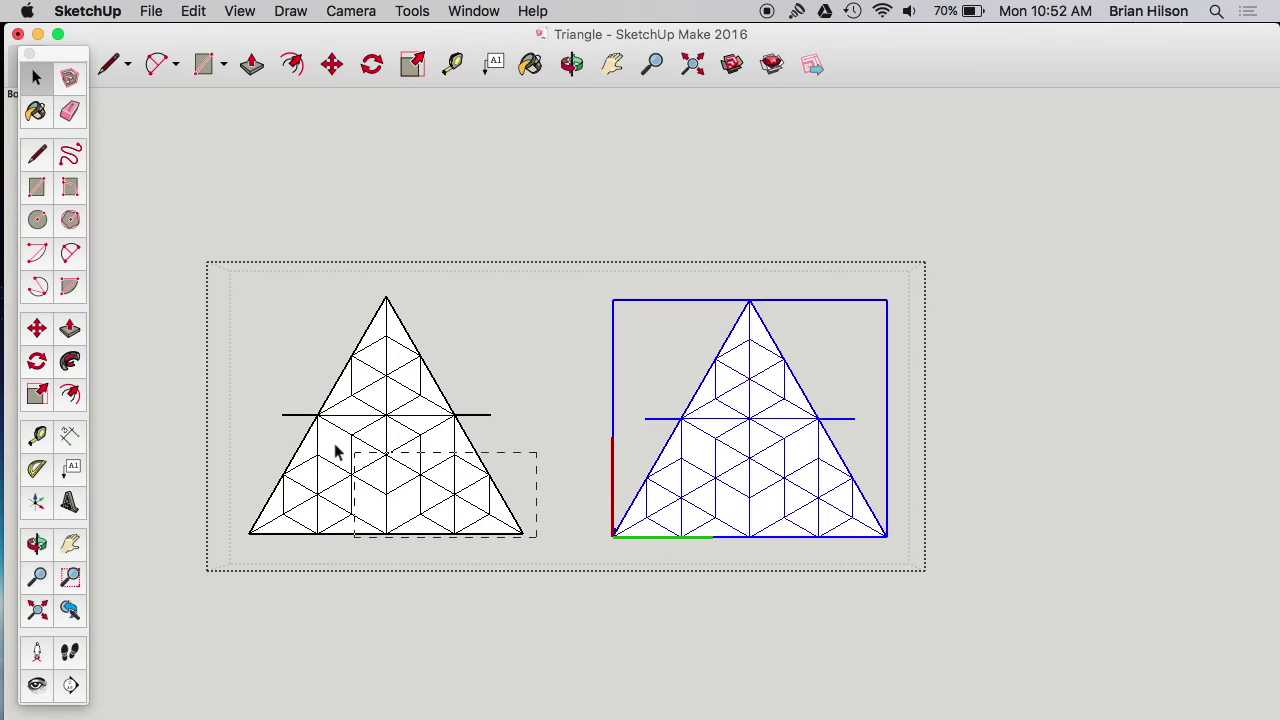
Edit the left copy and delete everything below the dividing line
left_click_drag(335, 446, 235, 423)
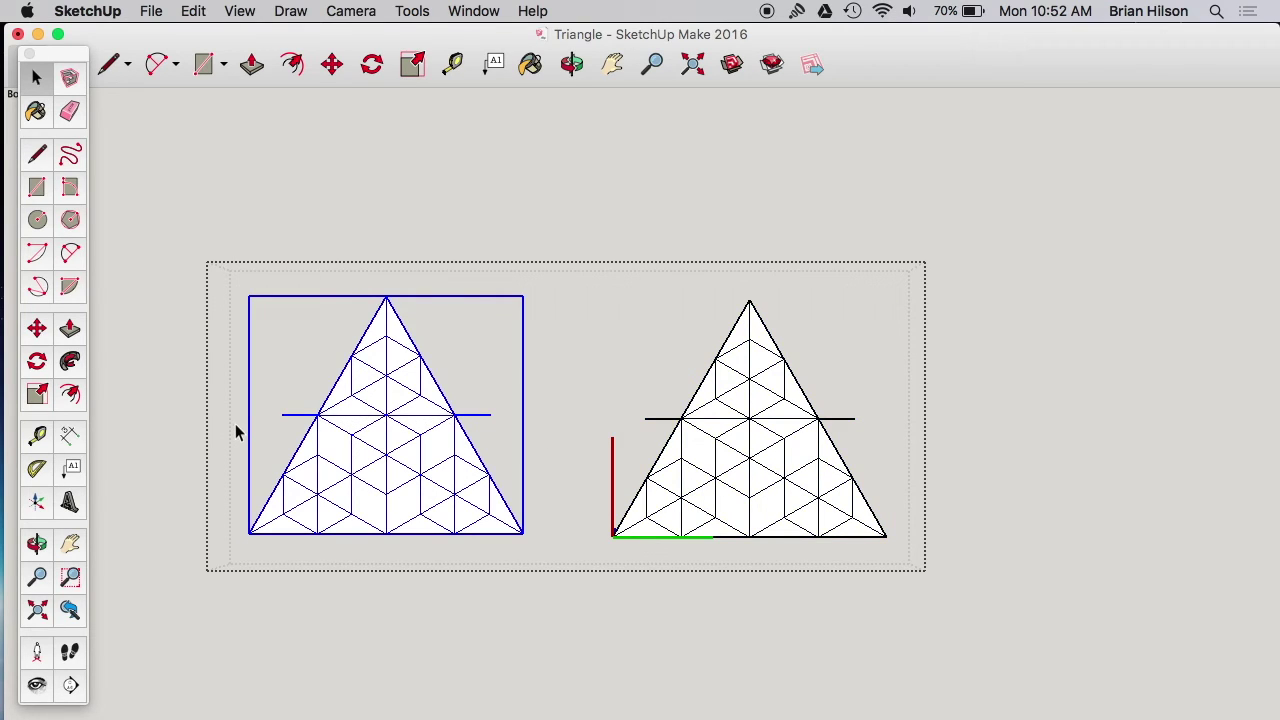
right_click(438, 500)
left_click(500, 436)
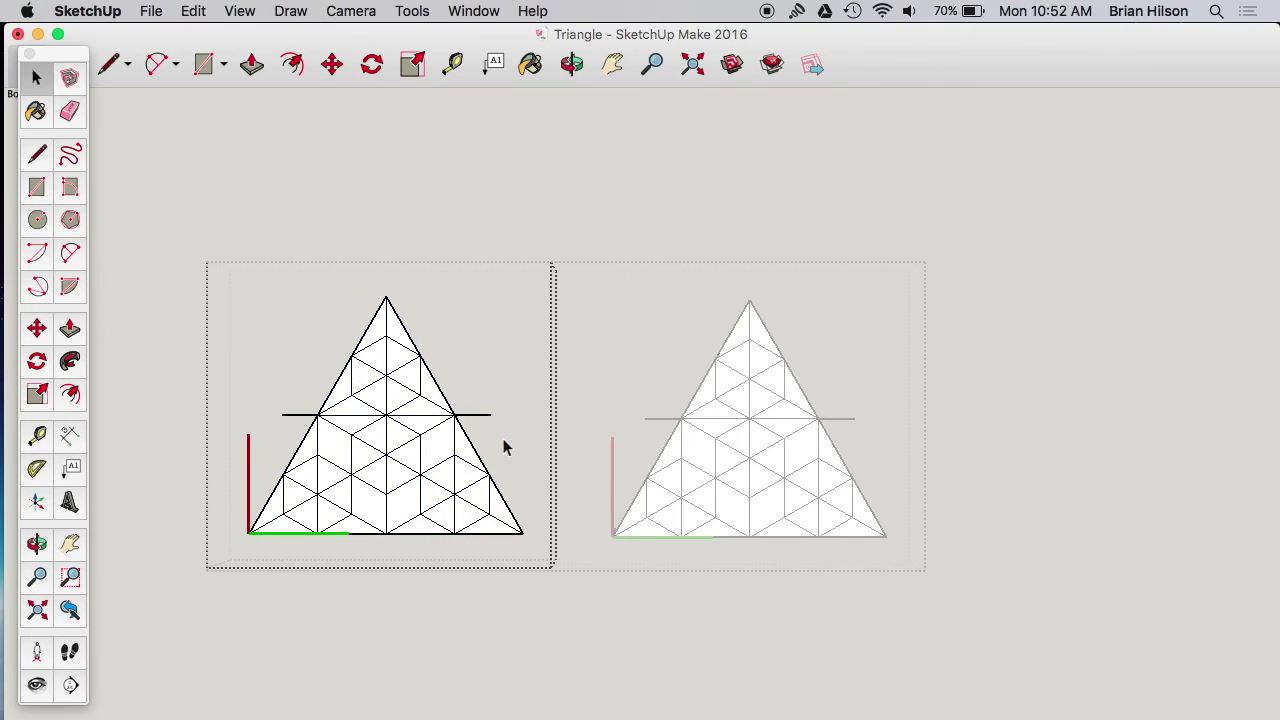
left_click_drag(530, 540, 234, 426)
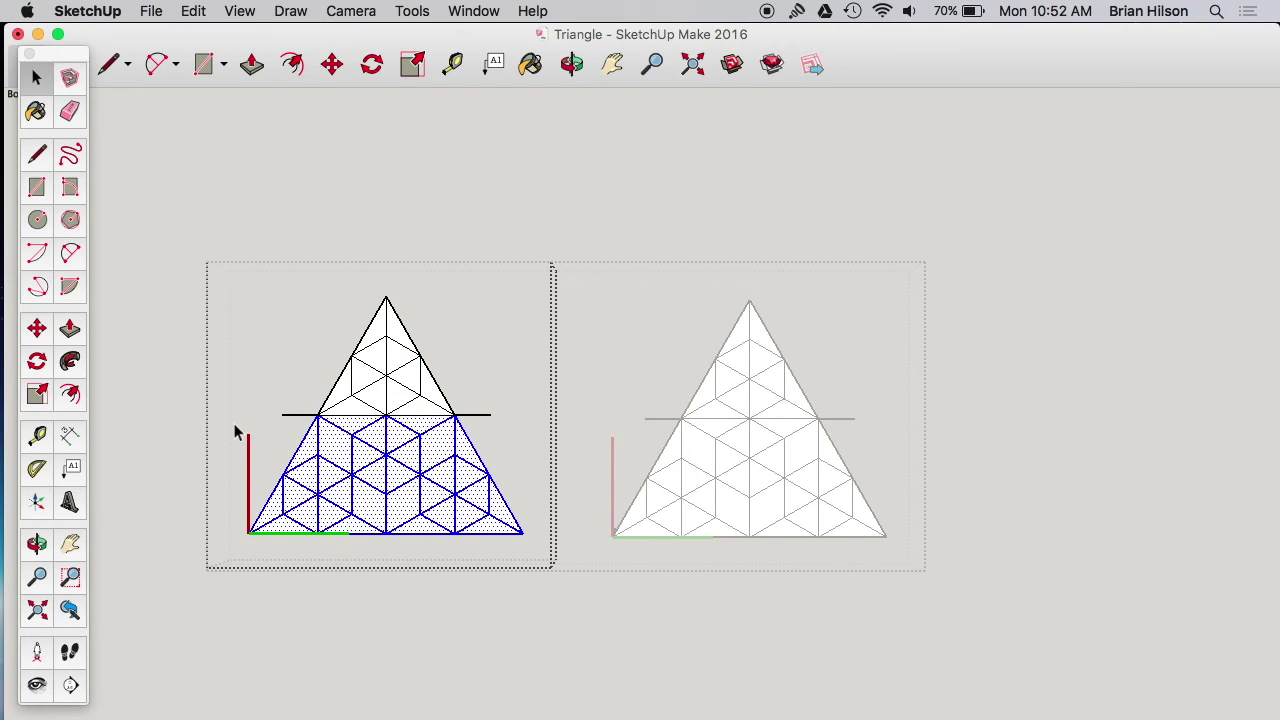
key("Delete")
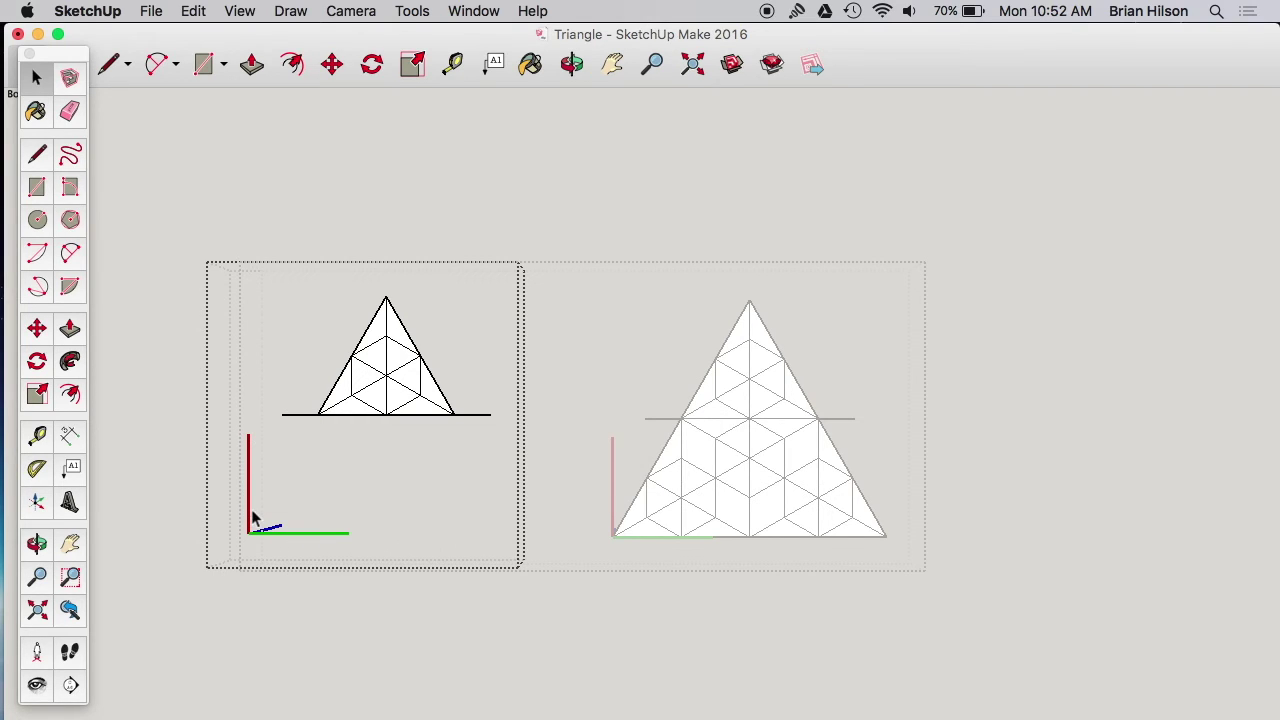
left_click(757, 414)
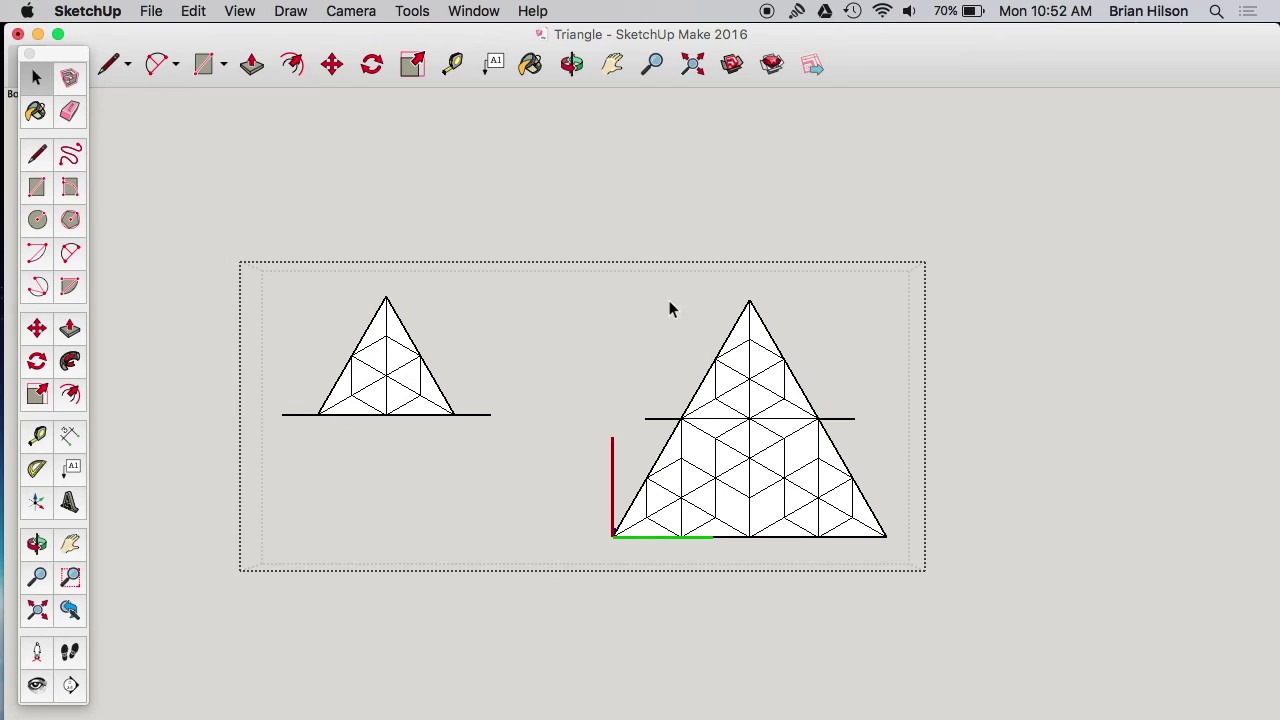
Edit the large triangle, delete its section above the dividing line, and exit editing
right_click(783, 421)
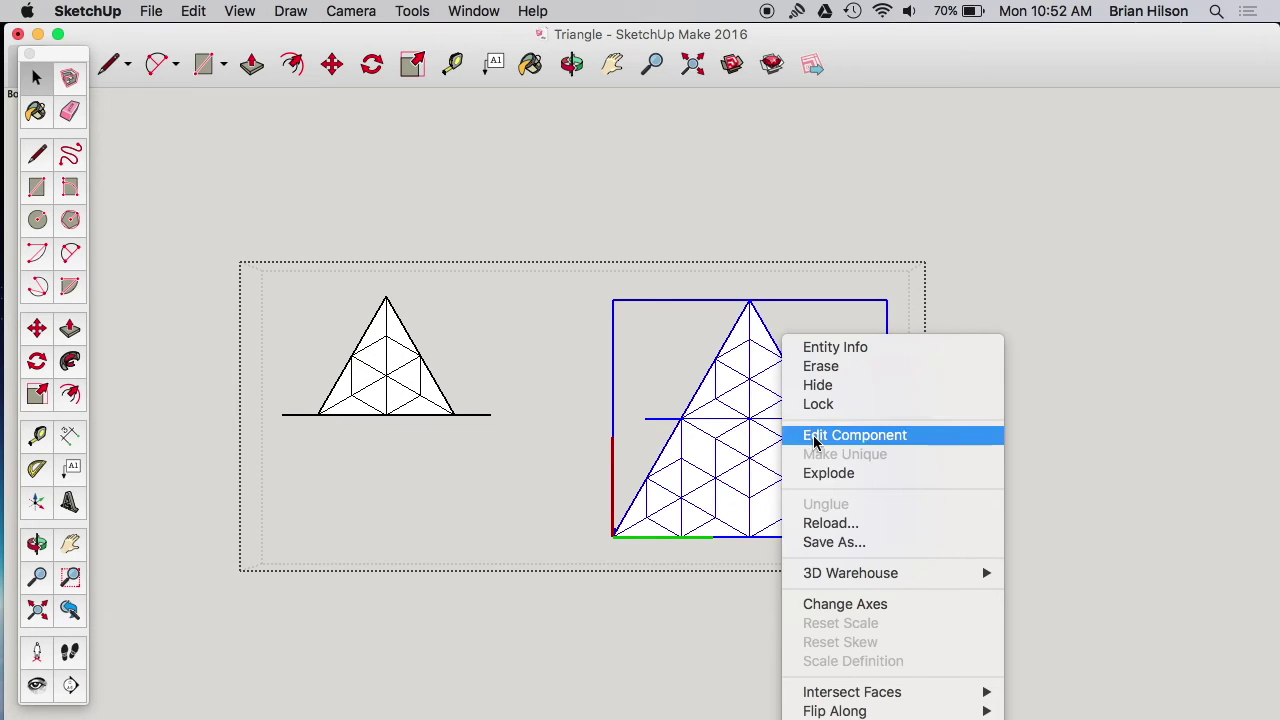
left_click(815, 441)
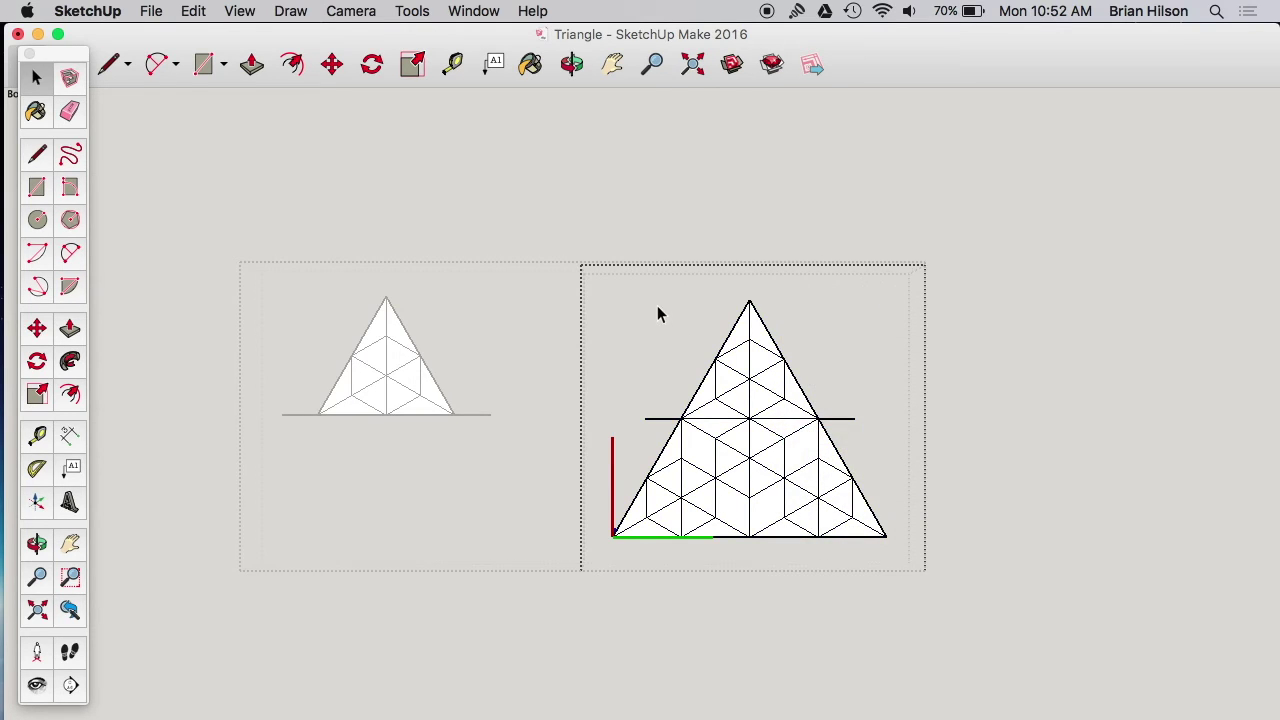
left_click_drag(853, 413, 620, 310)
key("Delete")
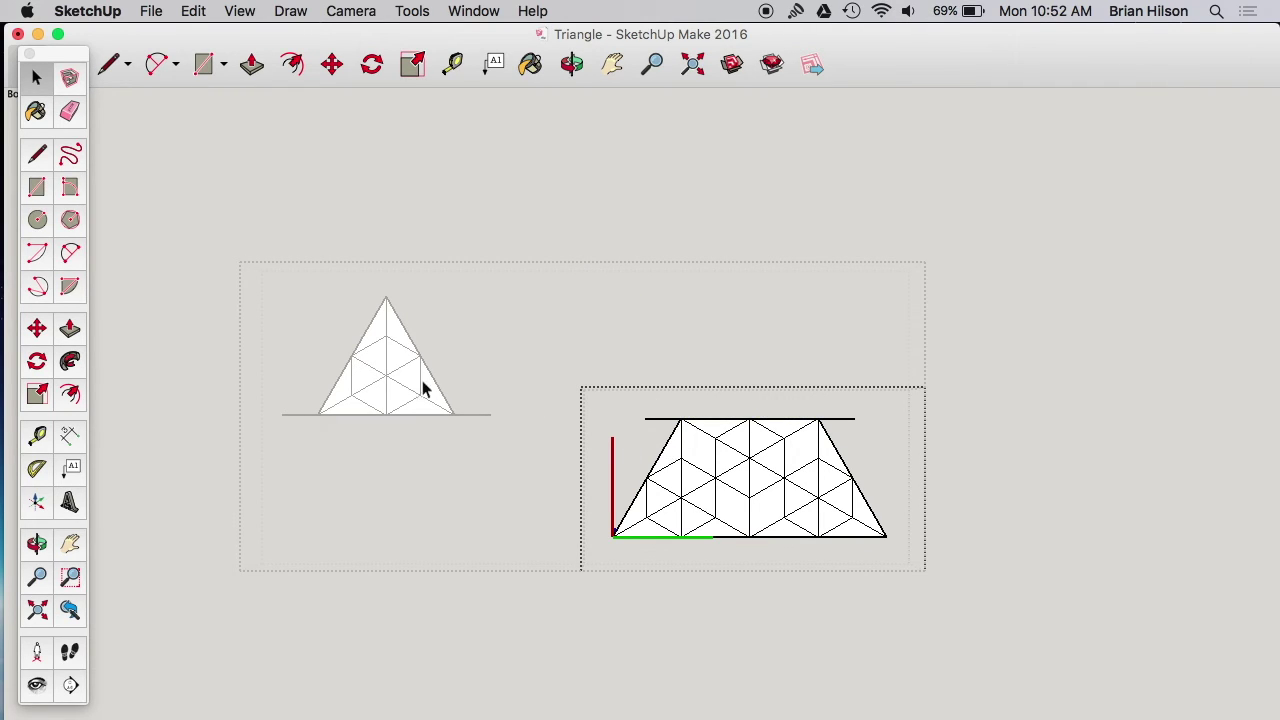
key("Escape")
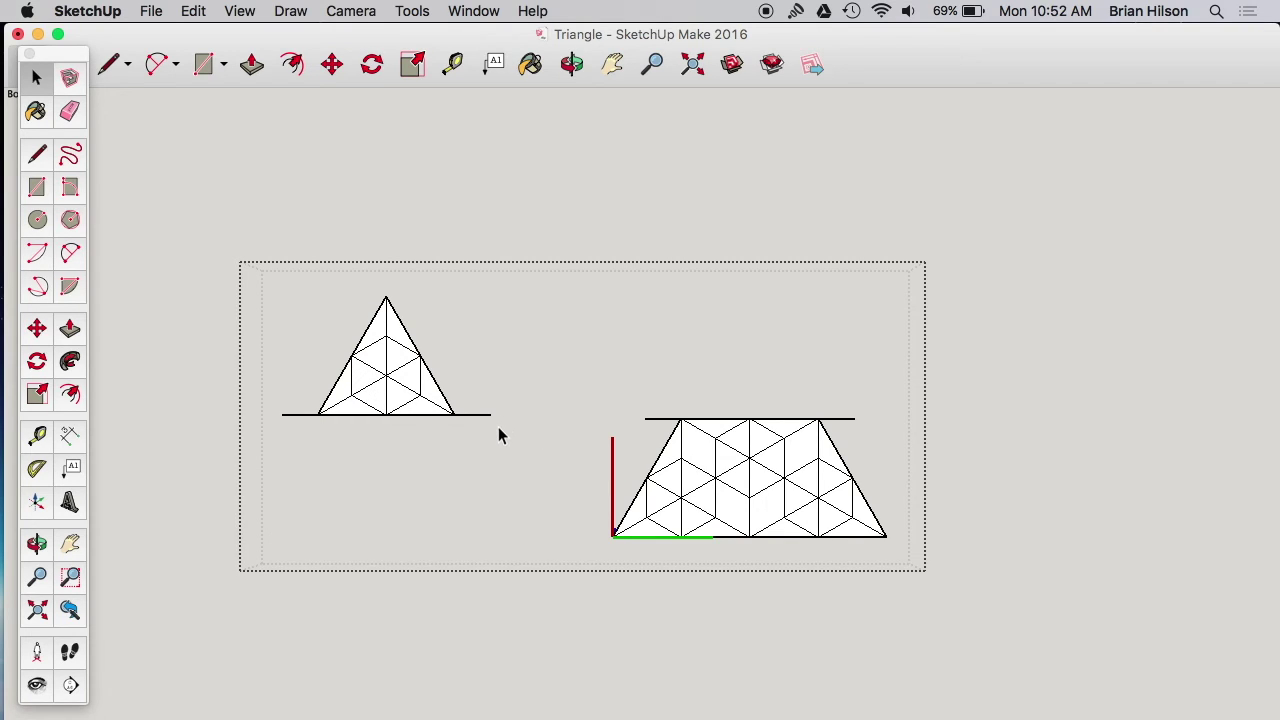
Switch the camera to Parallel Projection
left_click(152, 12)
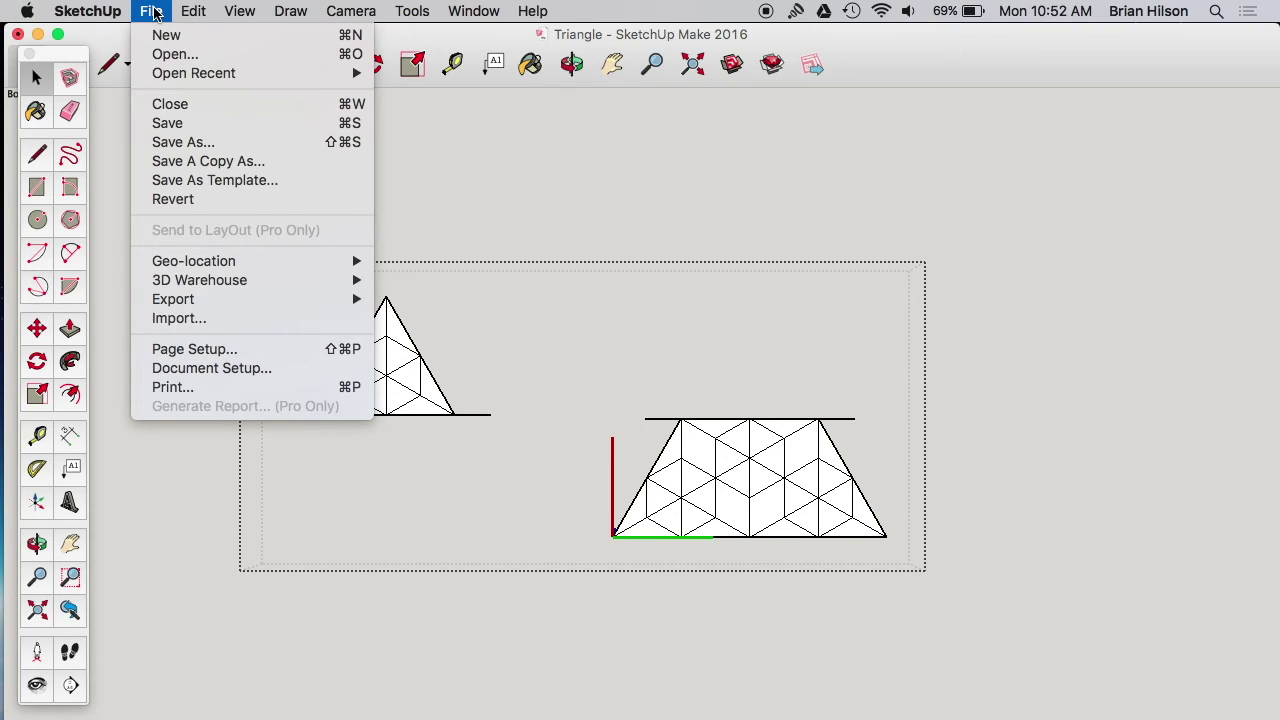
left_click(155, 13)
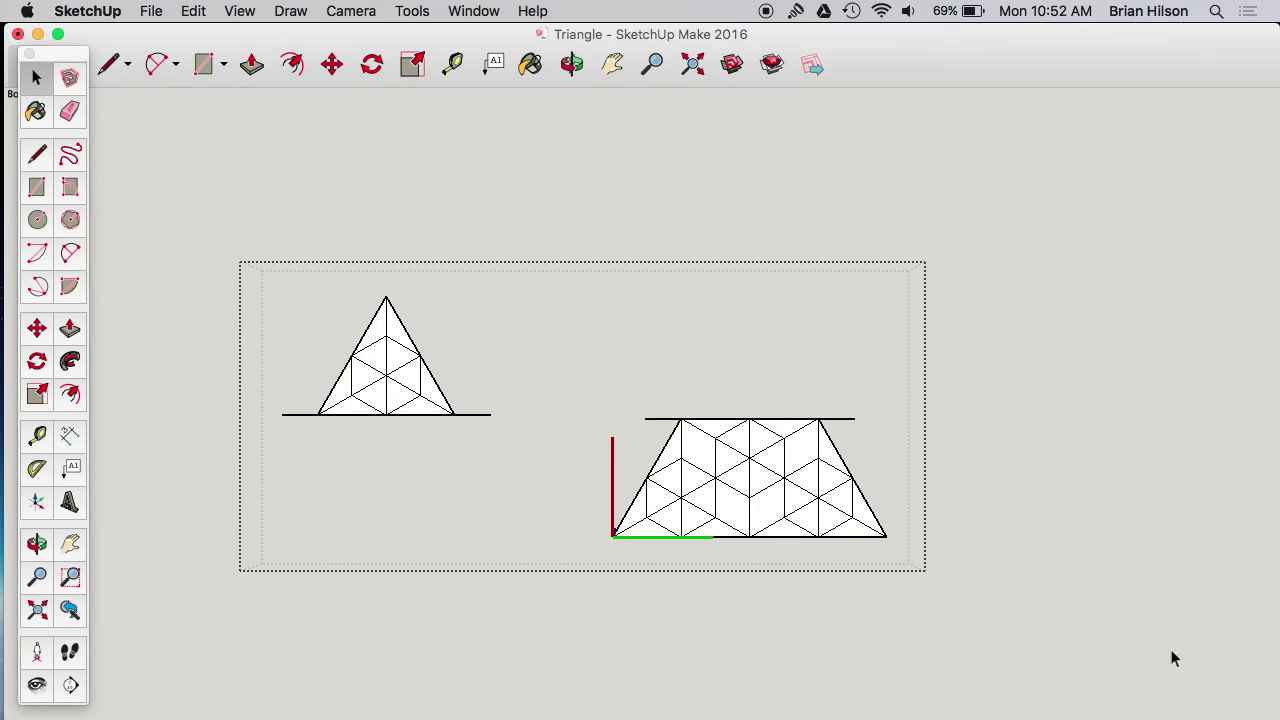
left_click(366, 14)
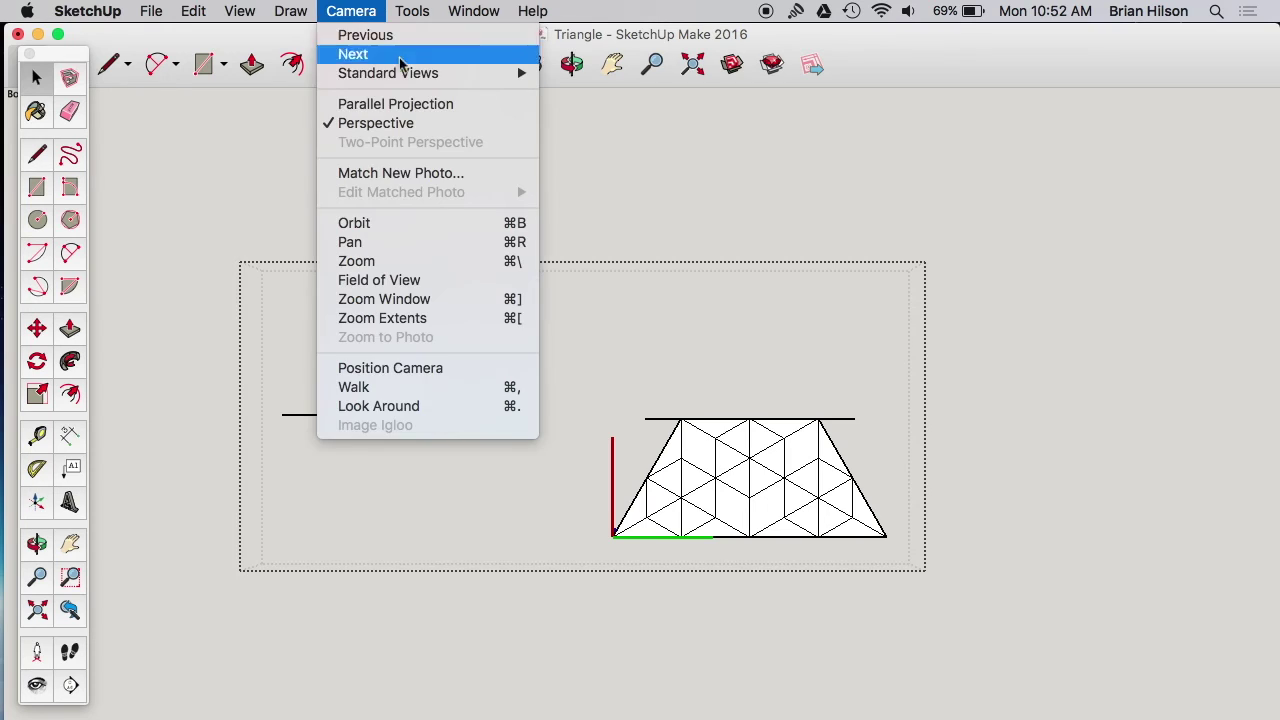
left_click(415, 104)
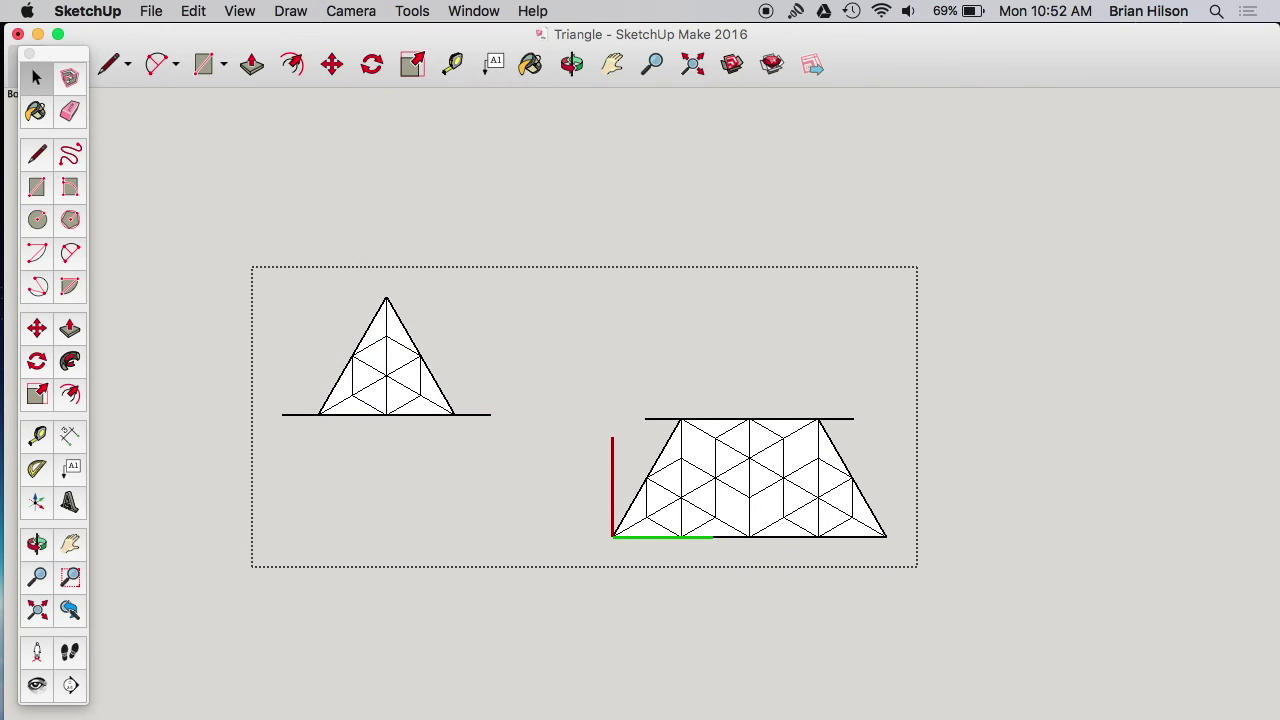
Resize the window and zoom and pan until the small top triangle fills the view
mouse_move(1278, 718)
left_mouse_down()
mouse_move(917, 557)
mouse_move(843, 674)
mouse_move(921, 718)
left_mouse_up()
left_click_drag(457, 34, 670, 52)
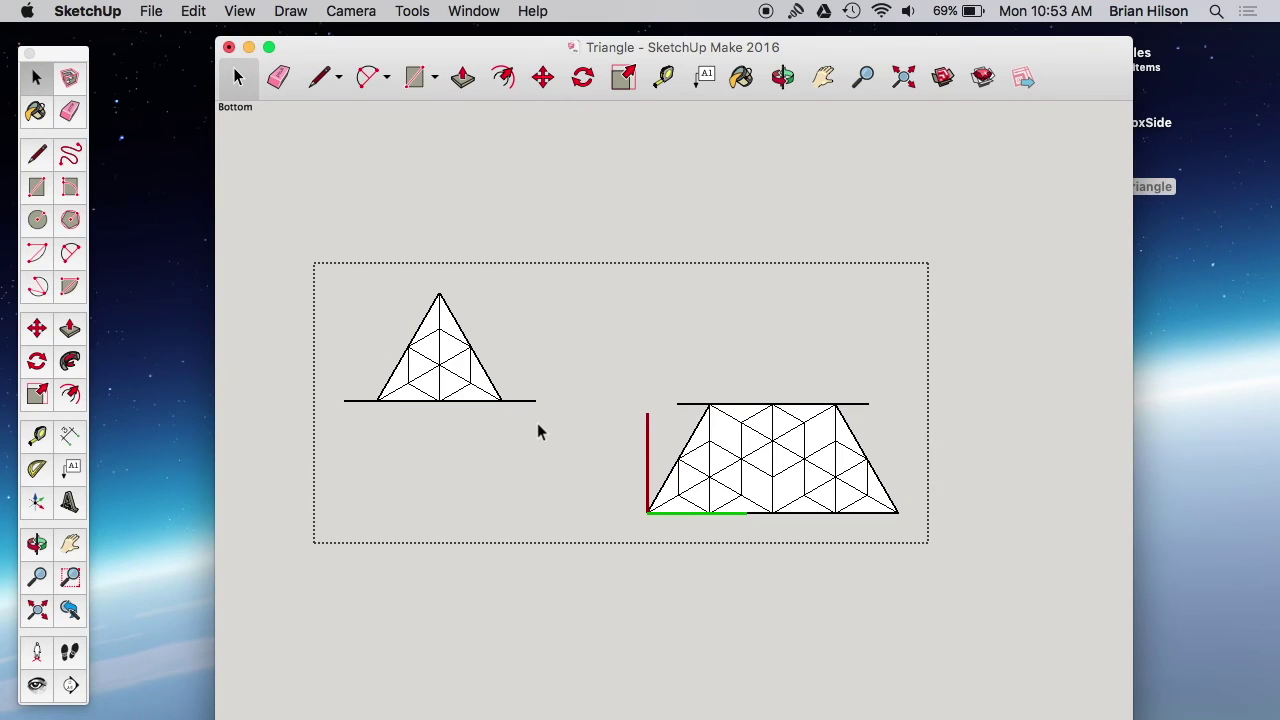
scroll(537, 431, "up", 5)
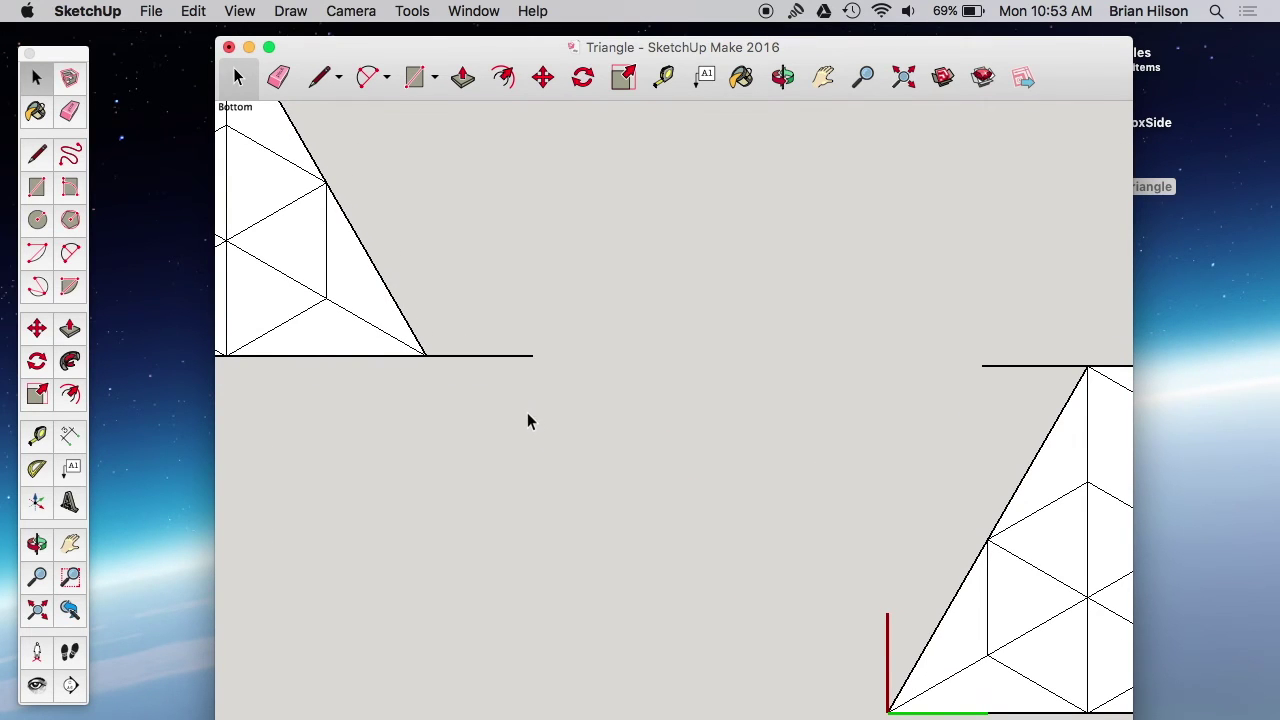
key("h")
left_click_drag(286, 251, 731, 512)
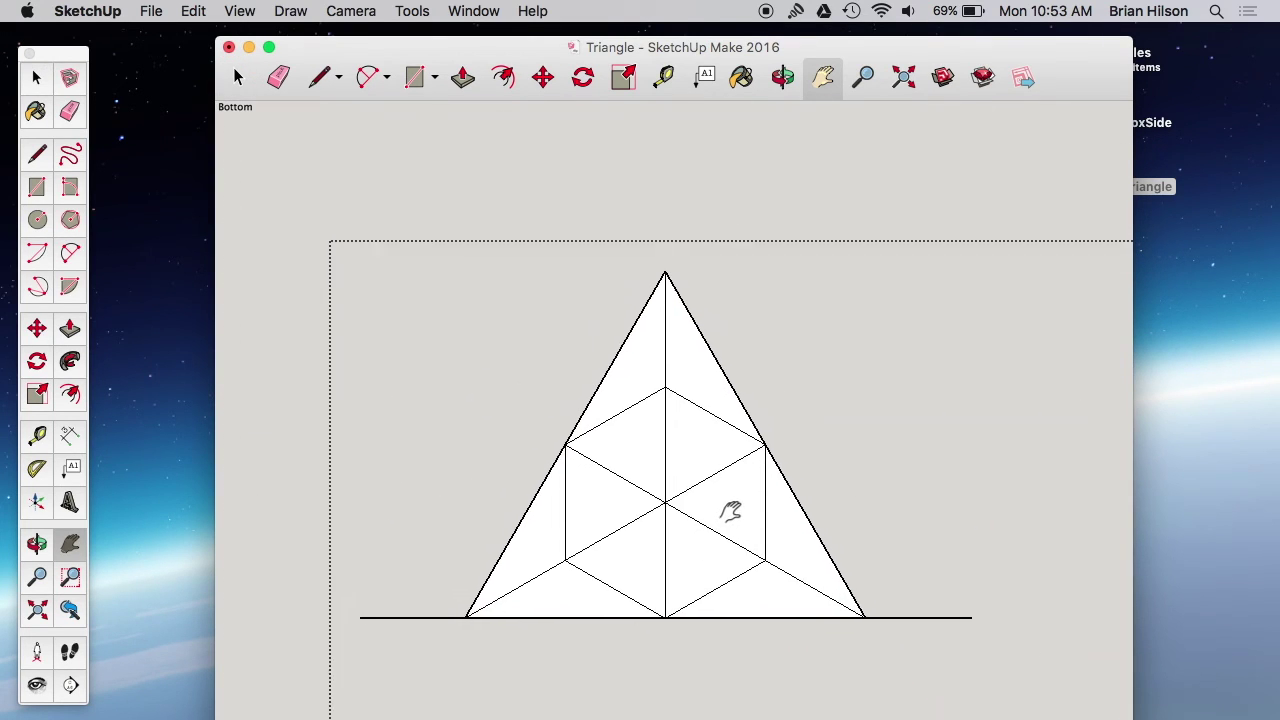
scroll(731, 510, "up", 2)
scroll(728, 495, "up", 2)
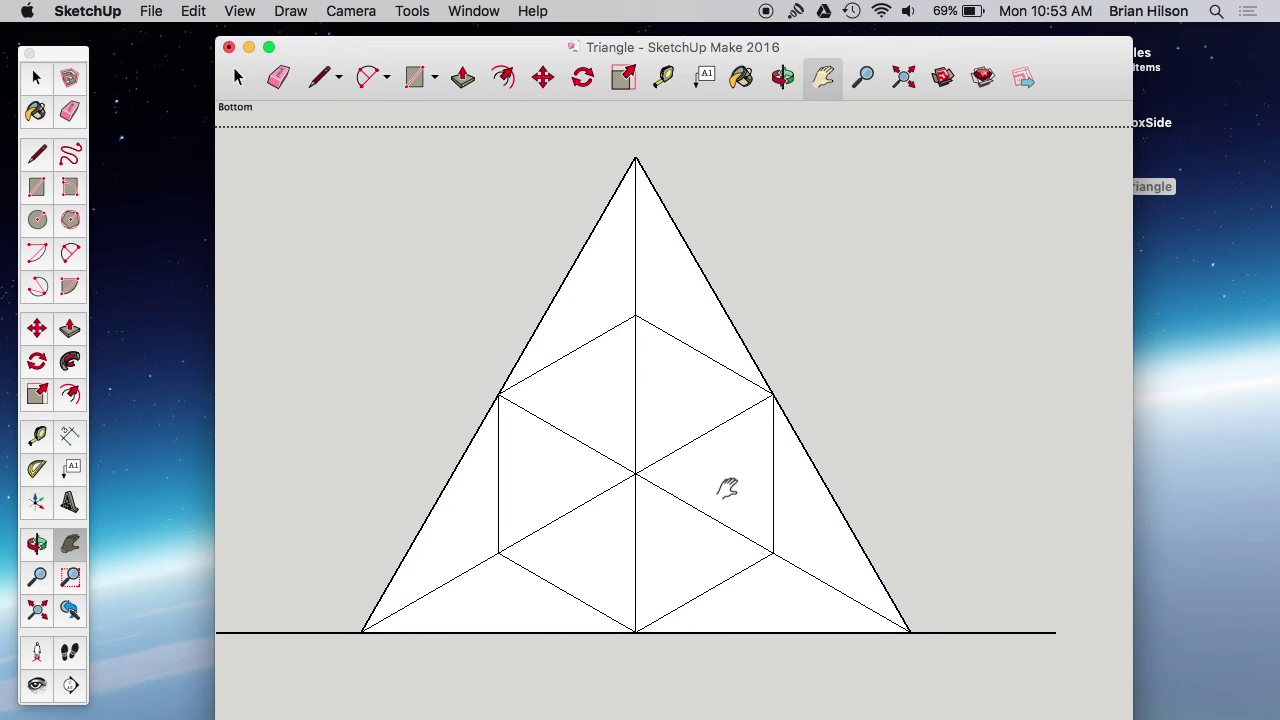
left_click_drag(727, 488, 748, 491)
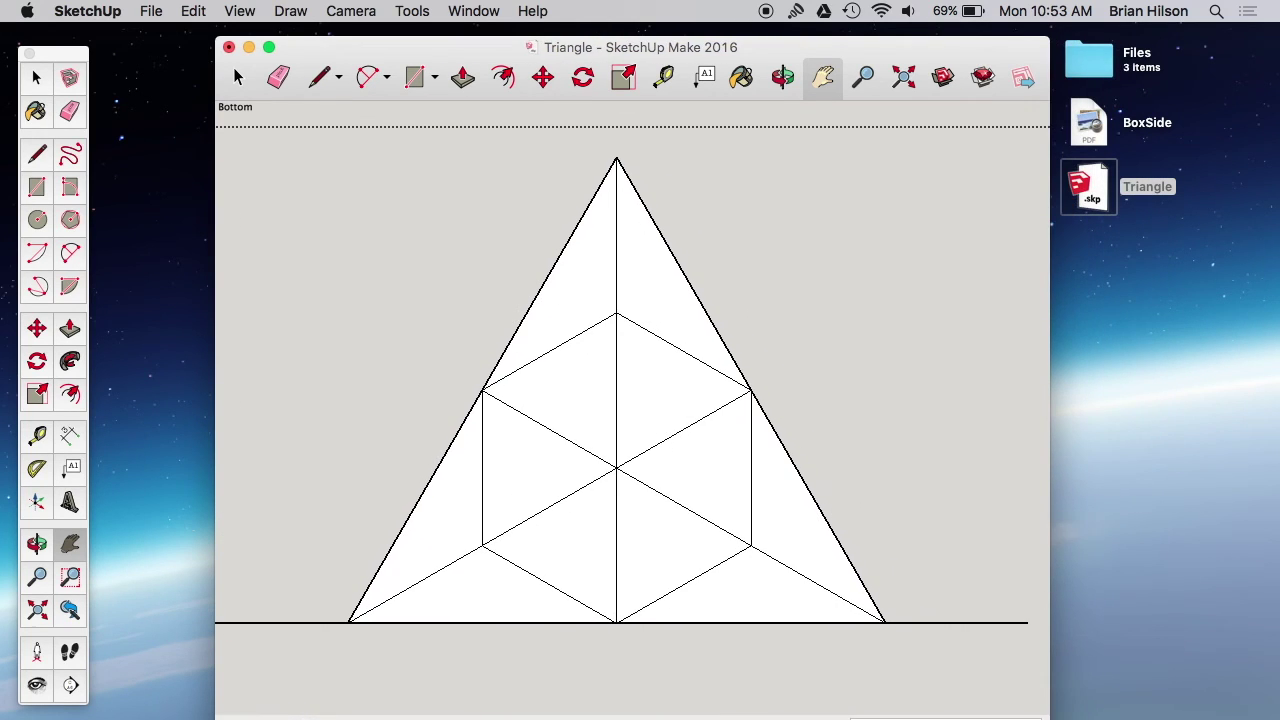
left_click_drag(623, 449, 651, 491)
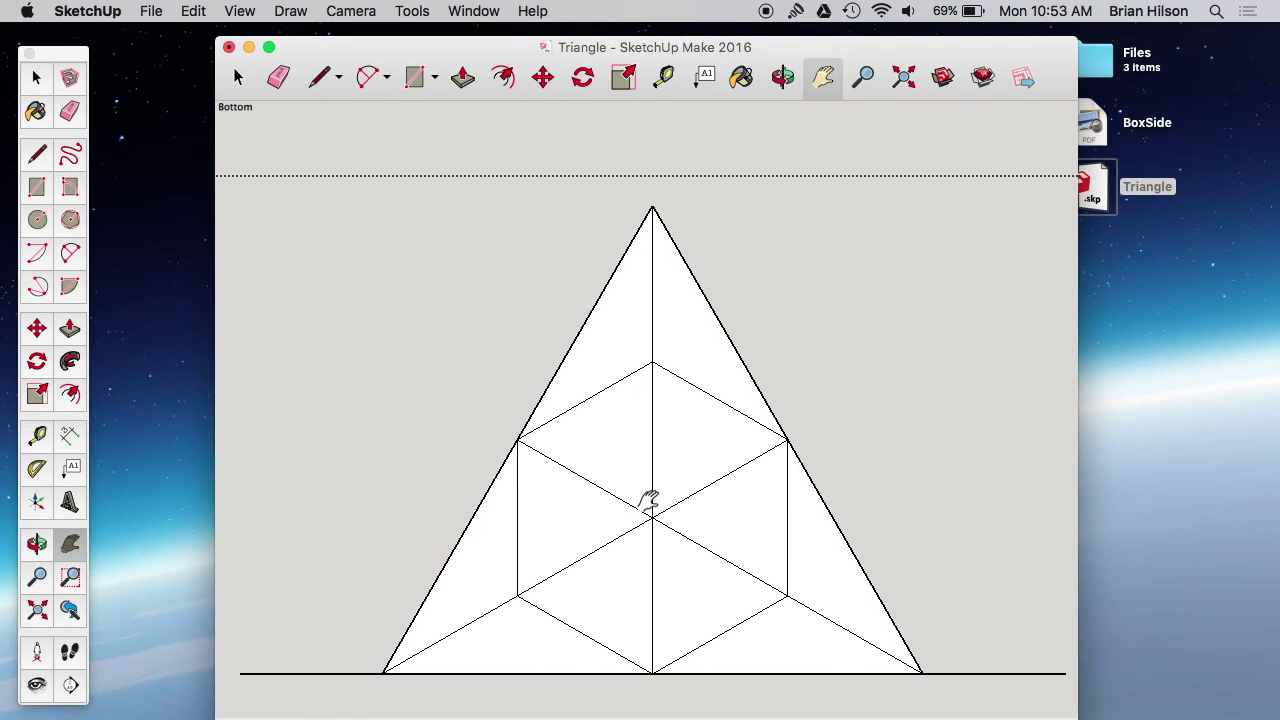
mouse_move(1070, 718)
left_mouse_down()
mouse_move(1063, 586)
mouse_move(1070, 719)
mouse_move(1097, 719)
left_mouse_up()
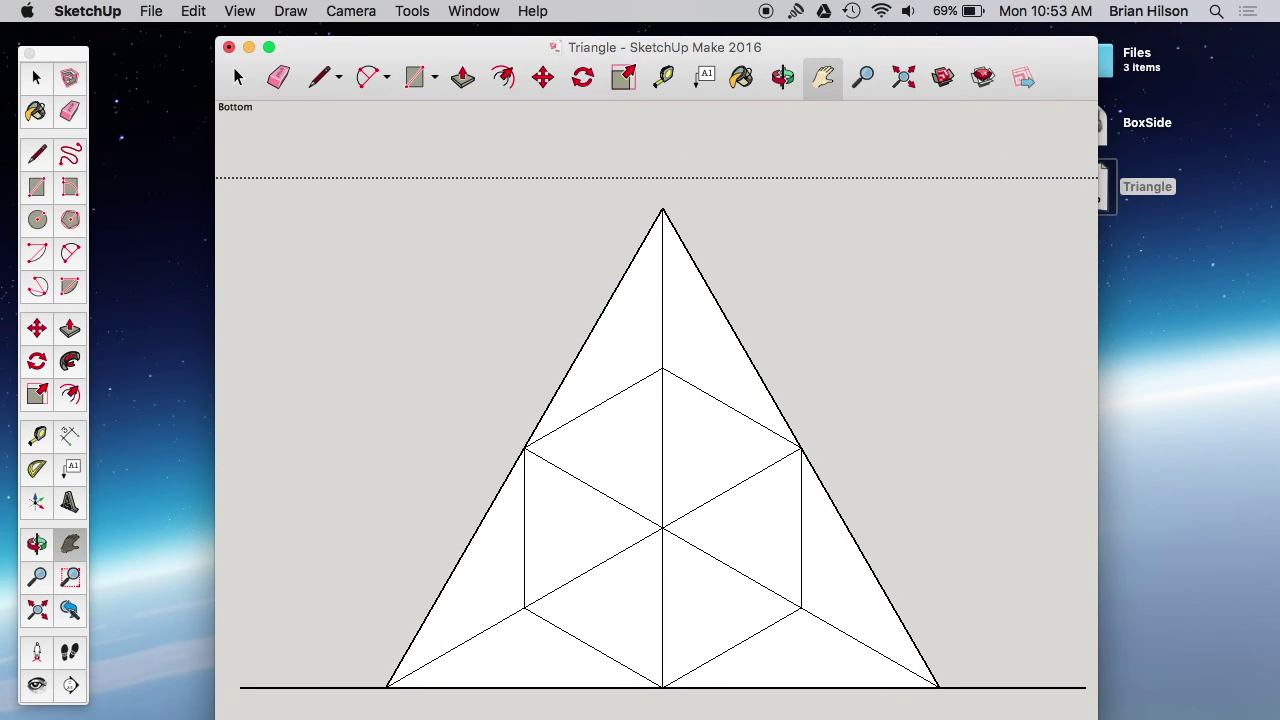
key("space")
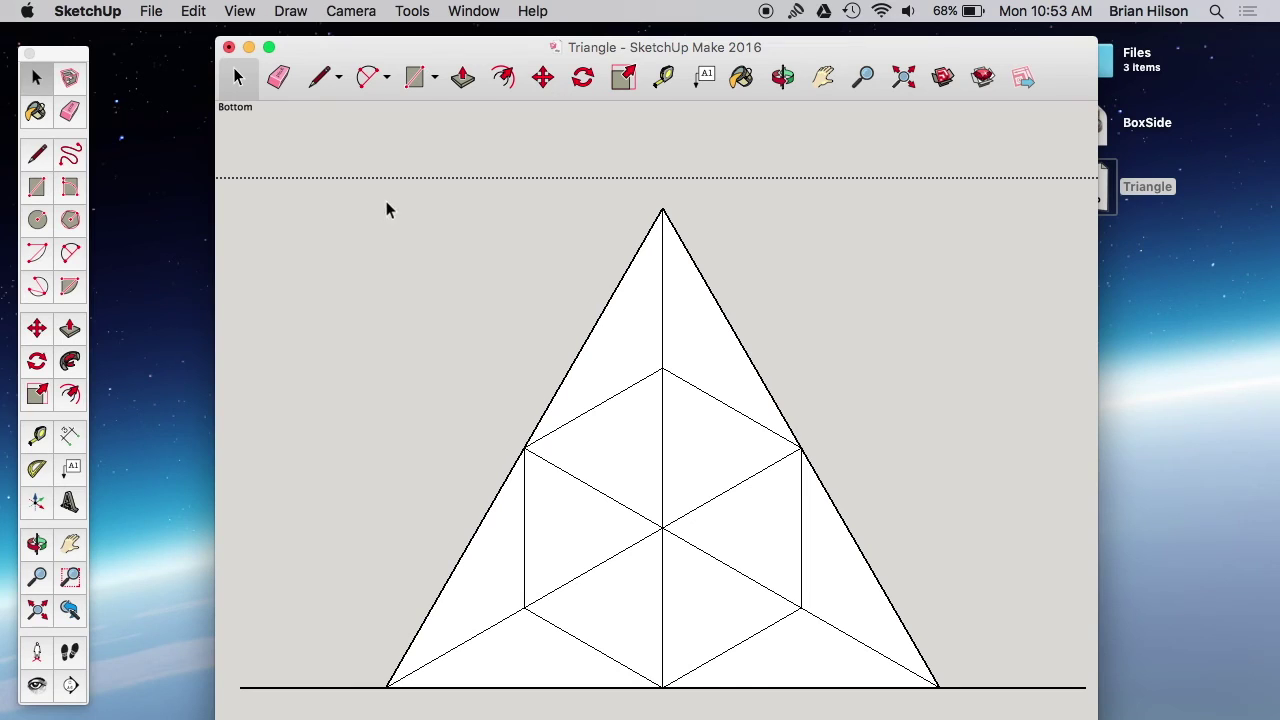
left_click(148, 12)
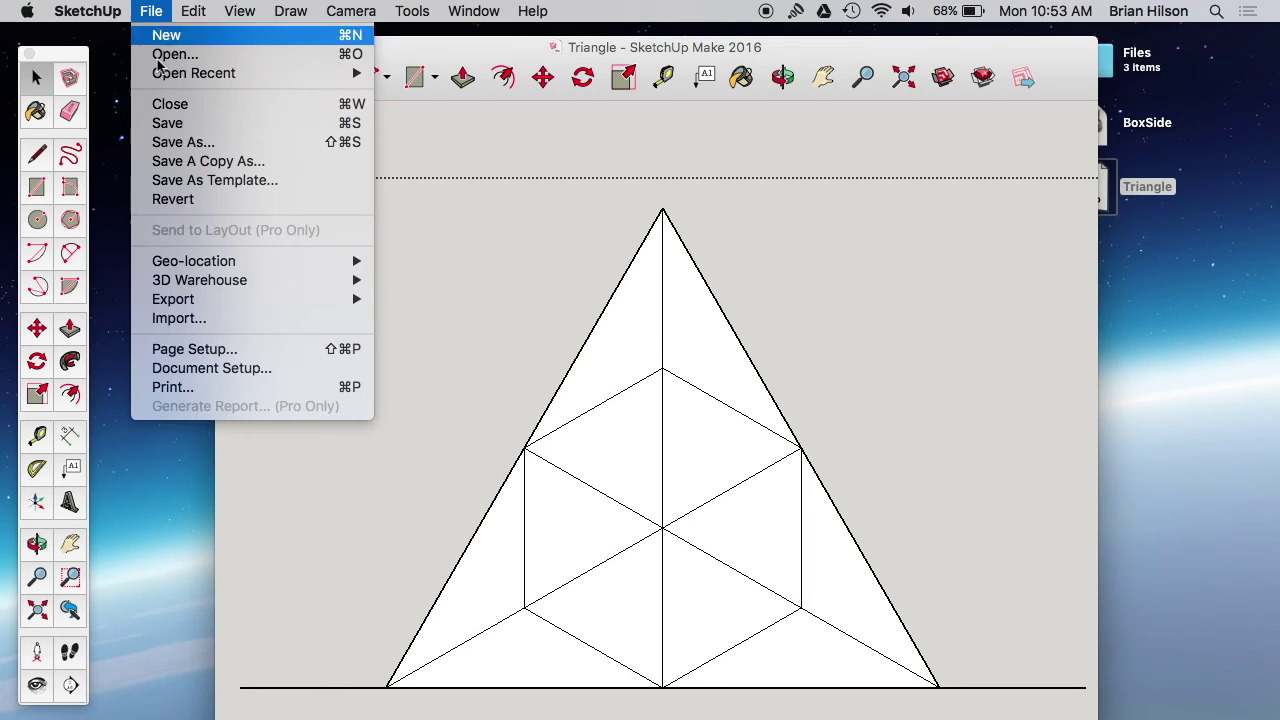
Set the page orientation to landscape in Page Setup
left_click(285, 355)
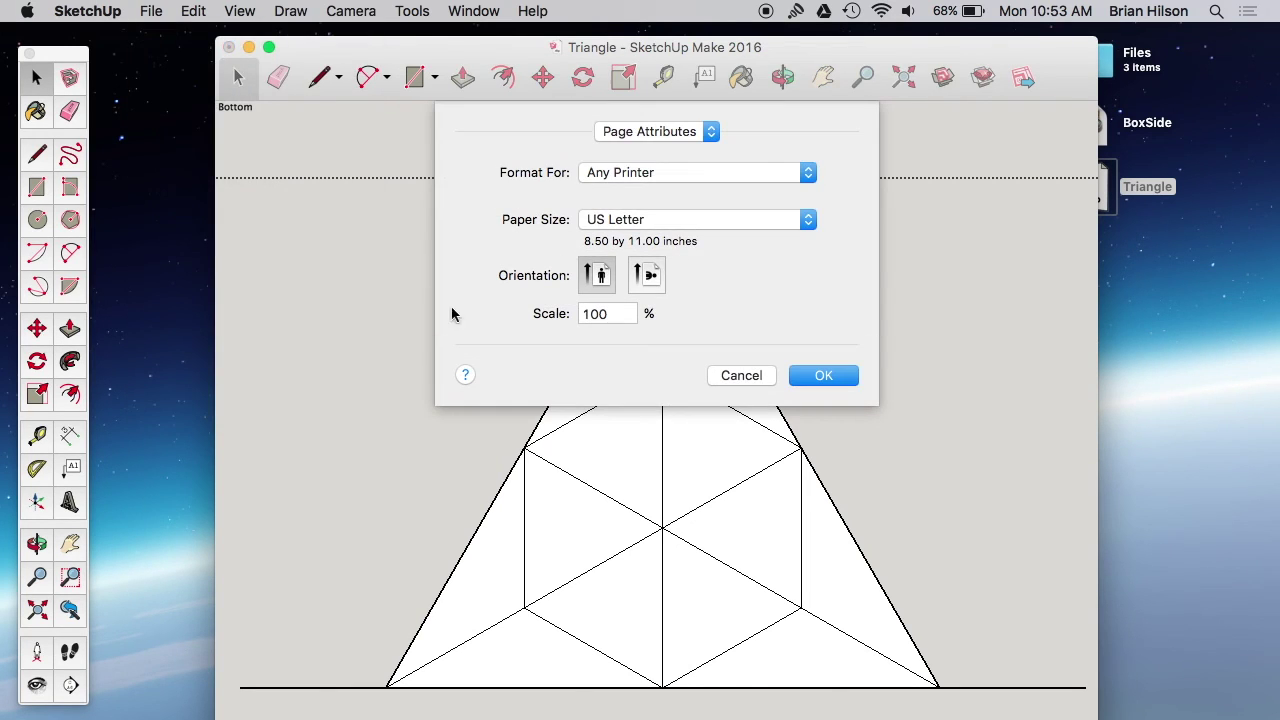
left_click(658, 277)
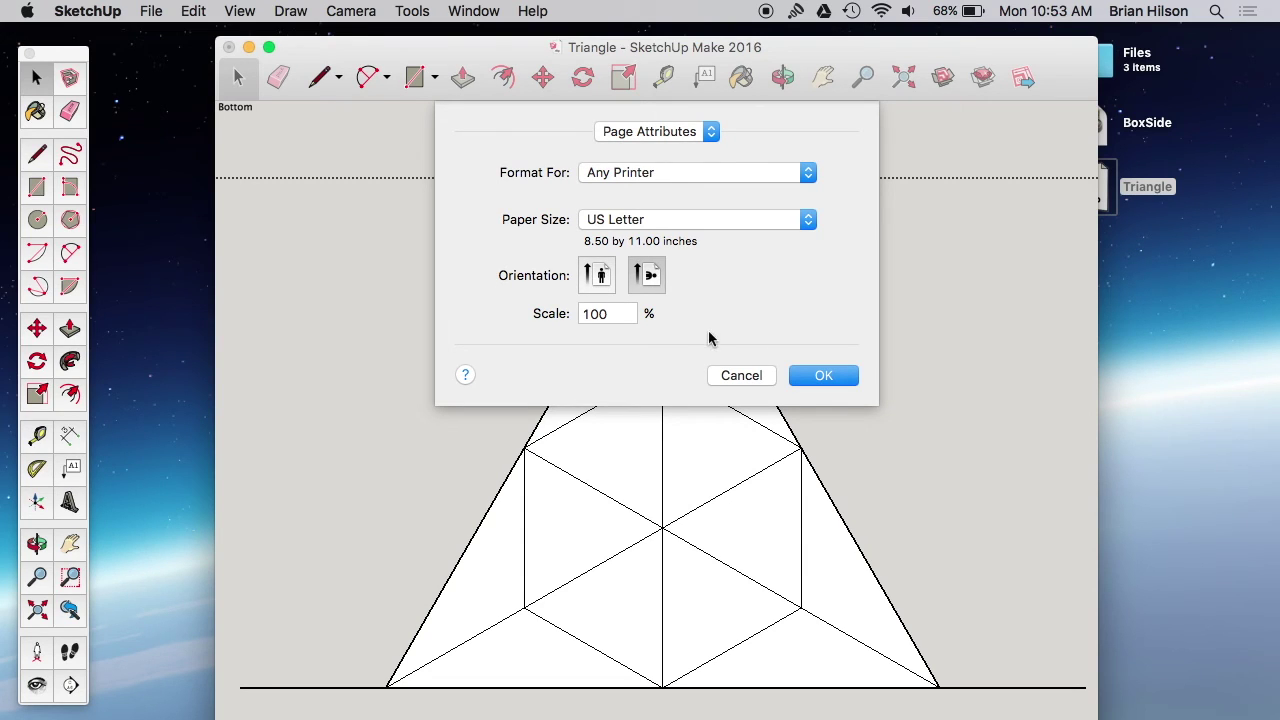
left_click(823, 375)
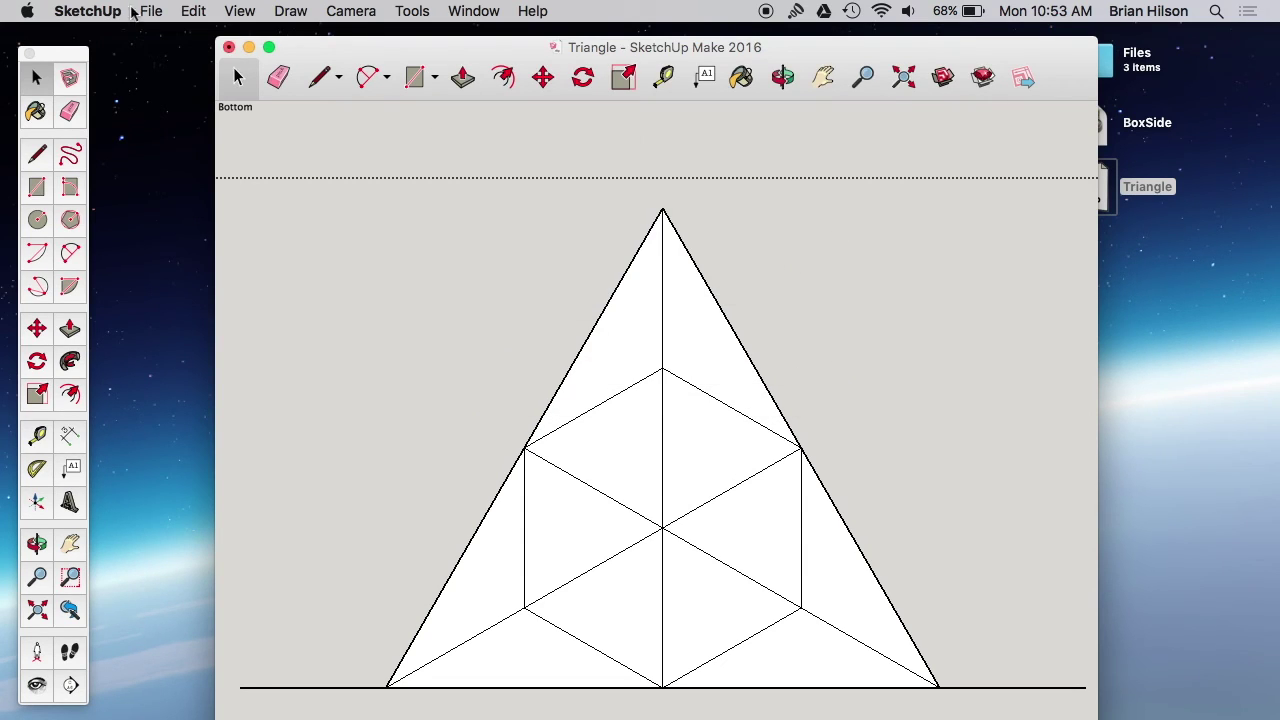
In Document Setup, turn off Fit View to Page and set In Model to 1
left_click(151, 11)
left_click(269, 373)
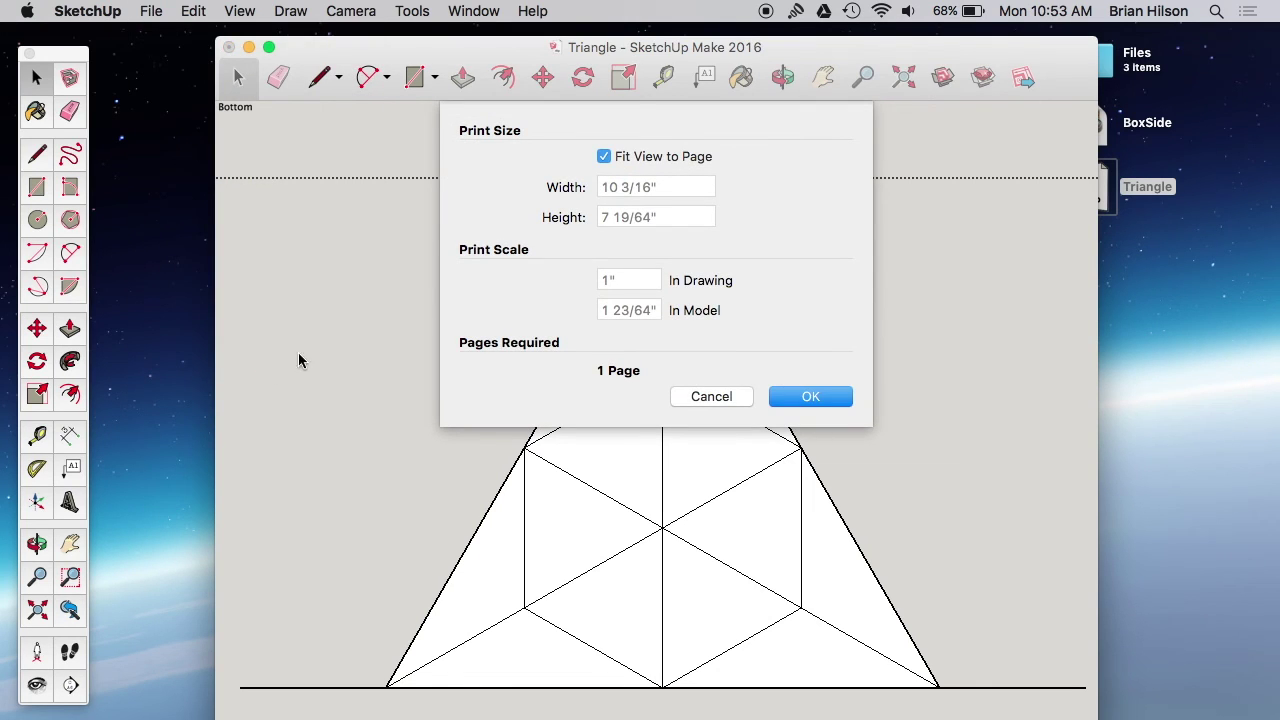
left_click(604, 156)
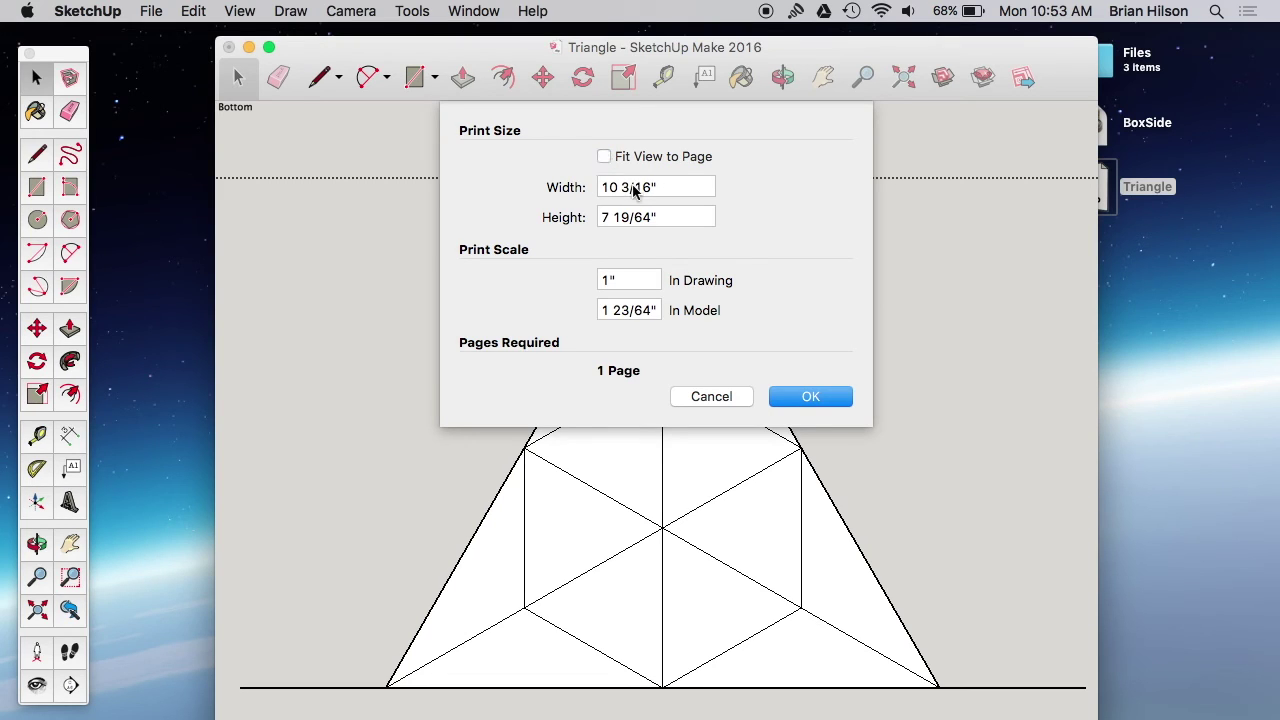
left_click(632, 187)
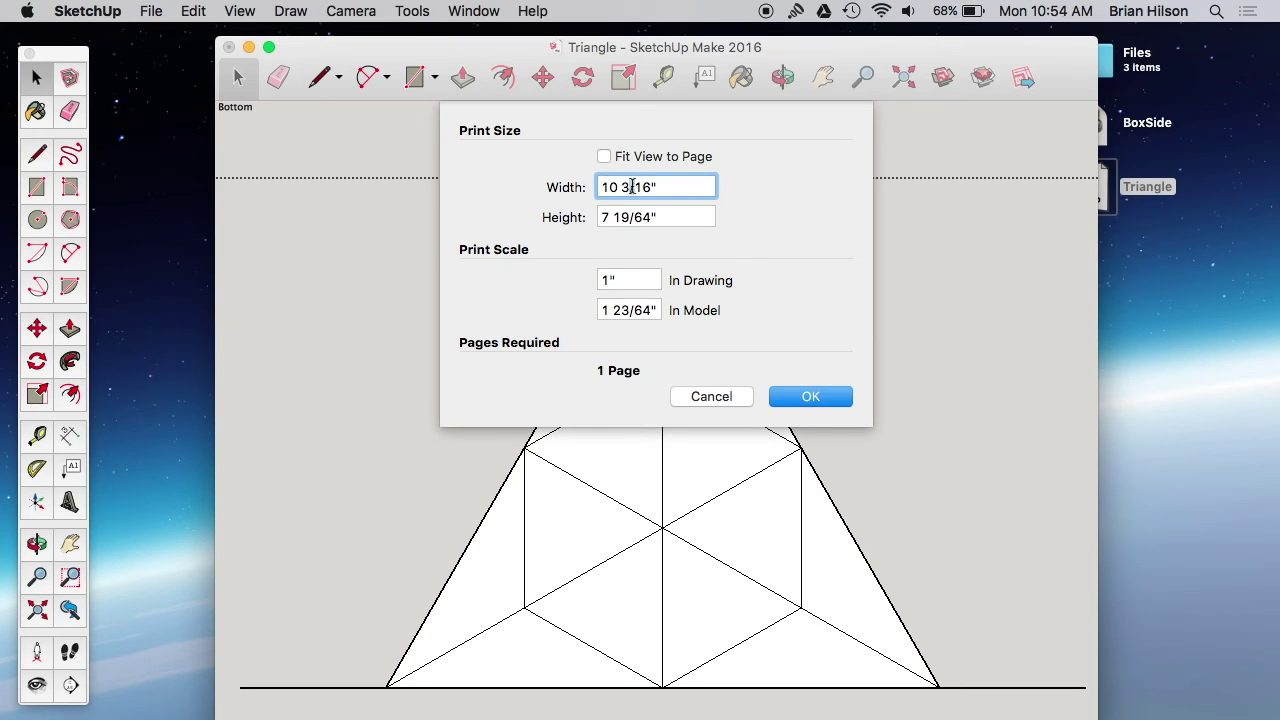
triple_click(632, 187)
key("Tab")
key("Tab")
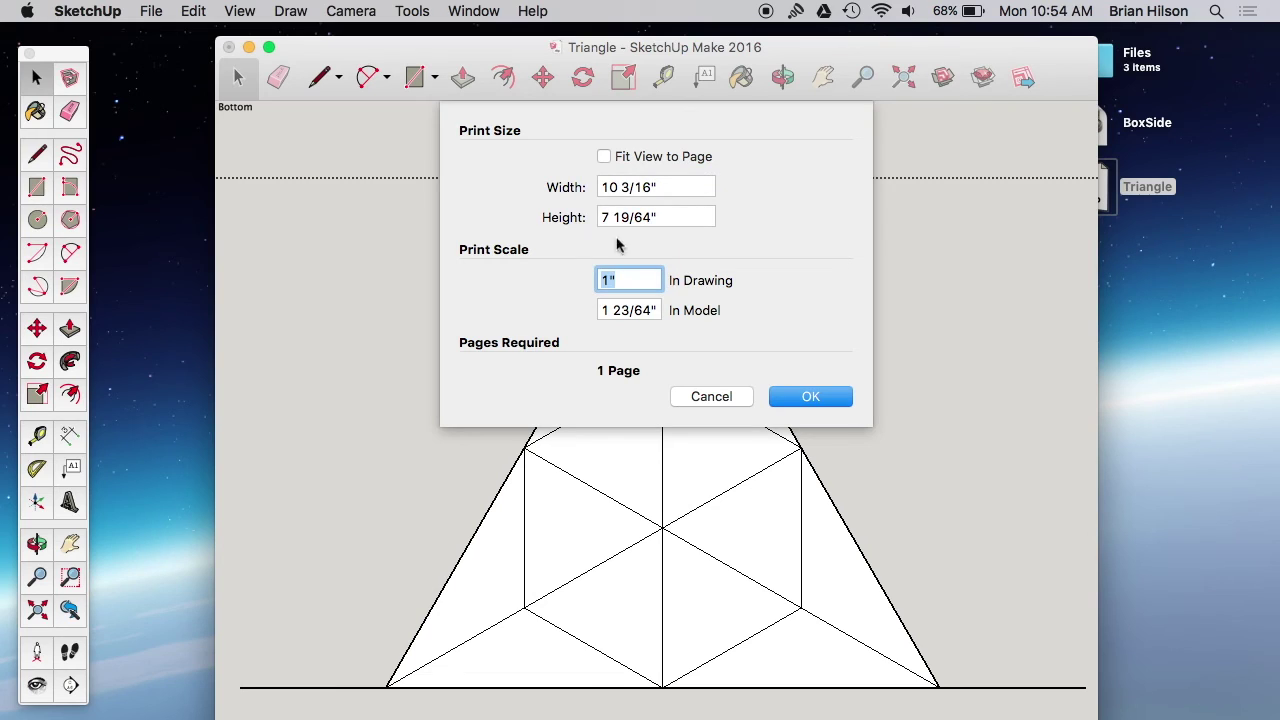
double_click(651, 312)
triple_click(651, 312)
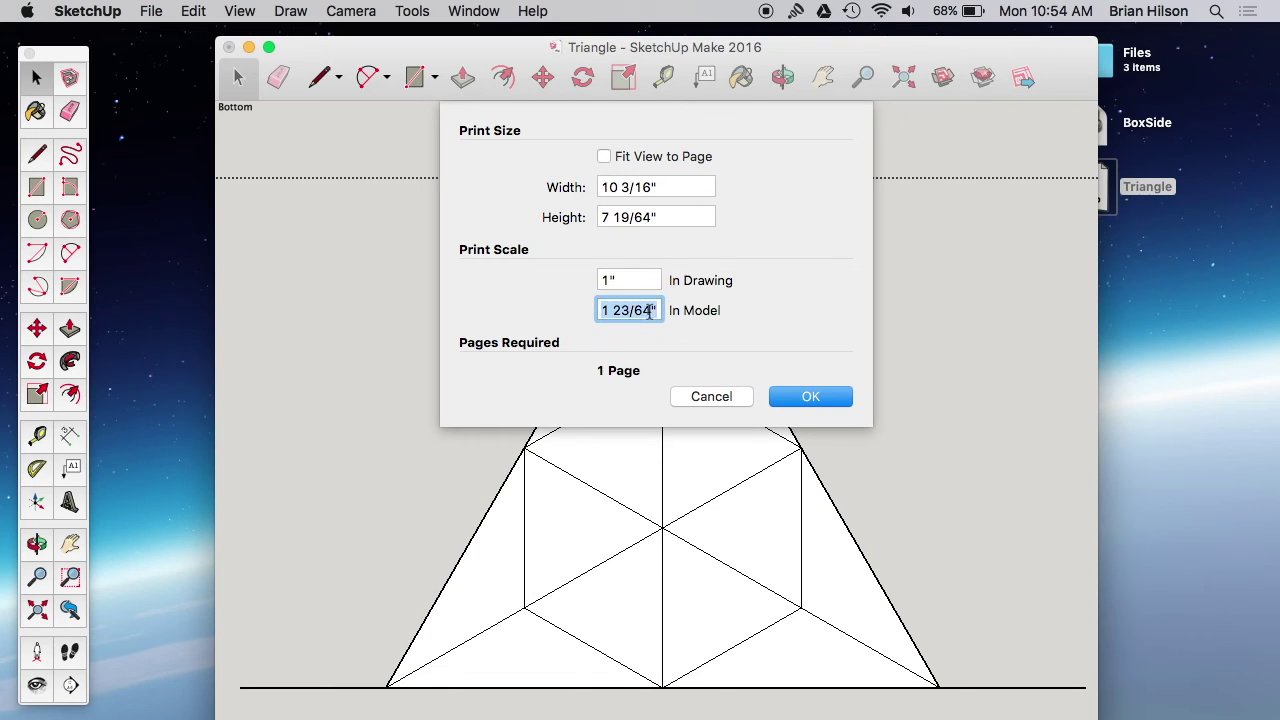
type("1")
left_click(829, 400)
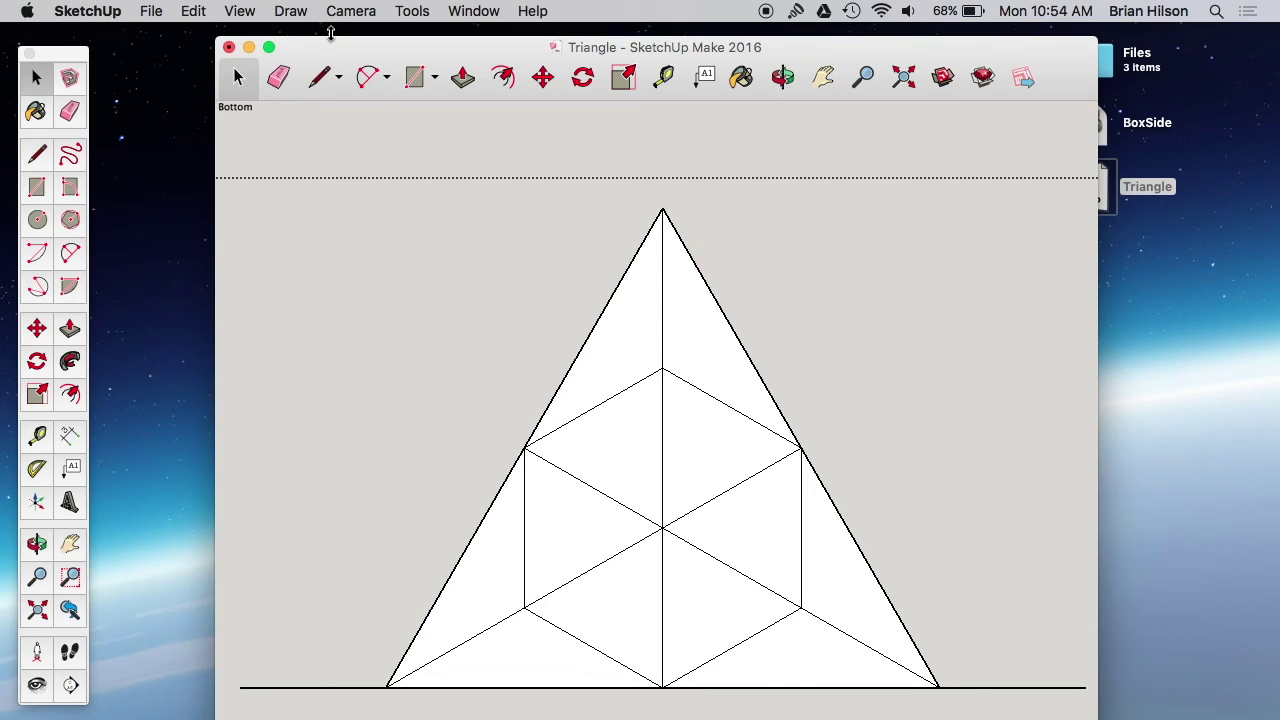
Print the small triangle using the Save as PDF output option
left_click(151, 11)
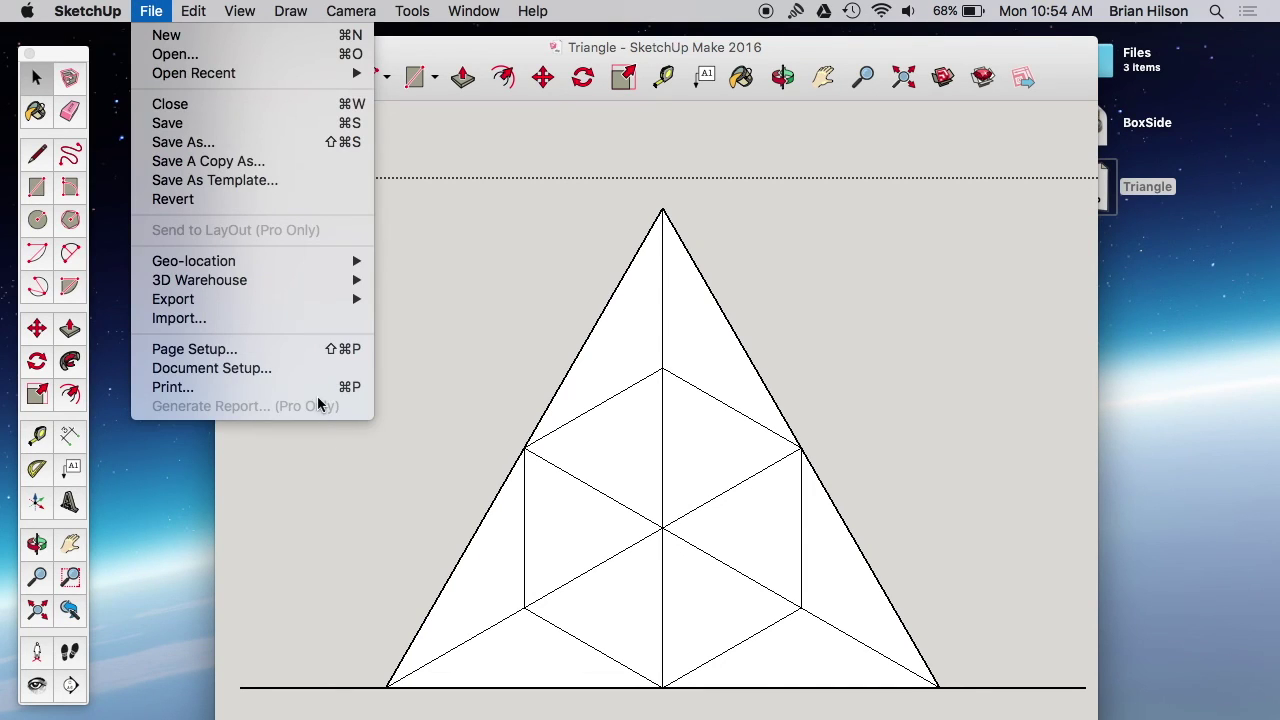
left_click(440, 300)
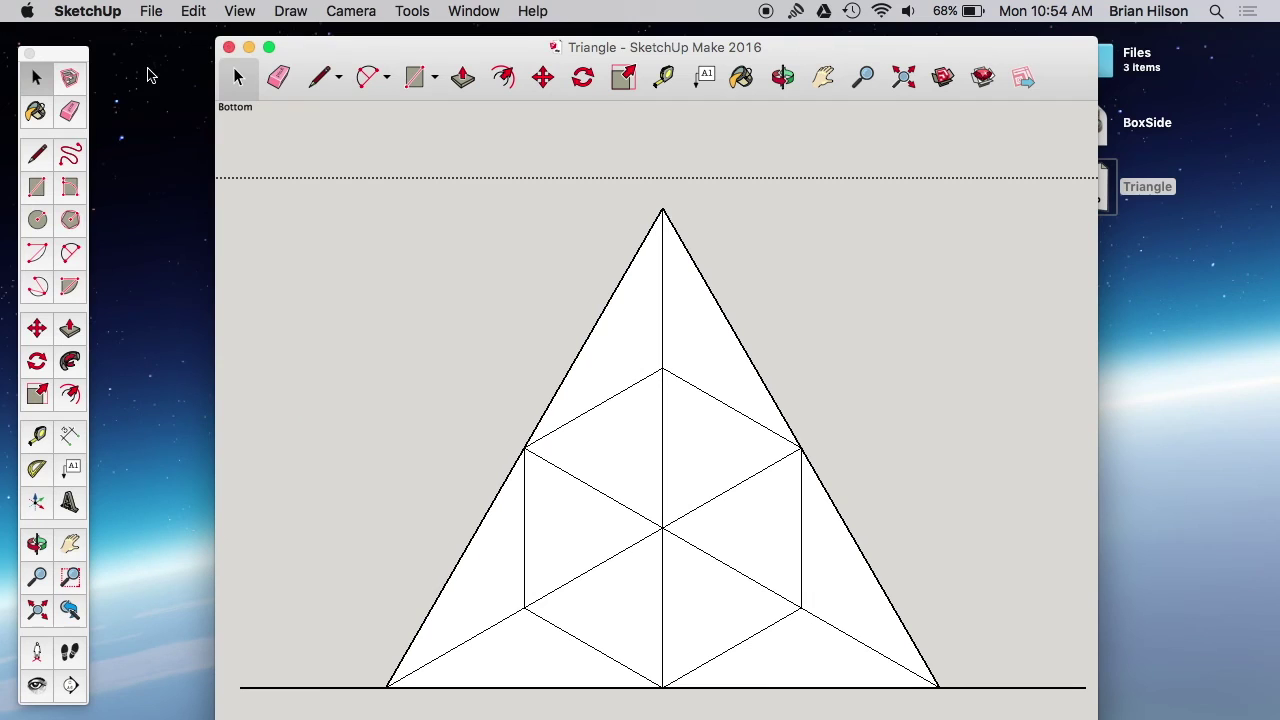
left_click(149, 12)
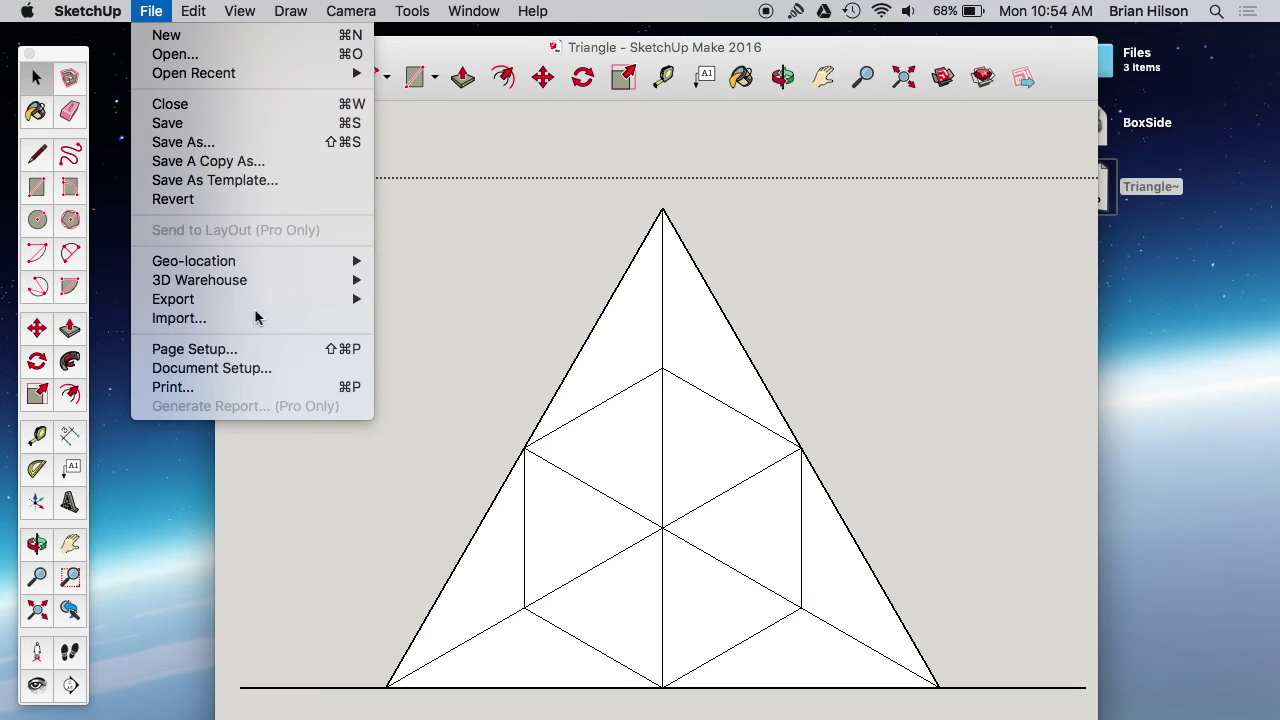
left_click(265, 394)
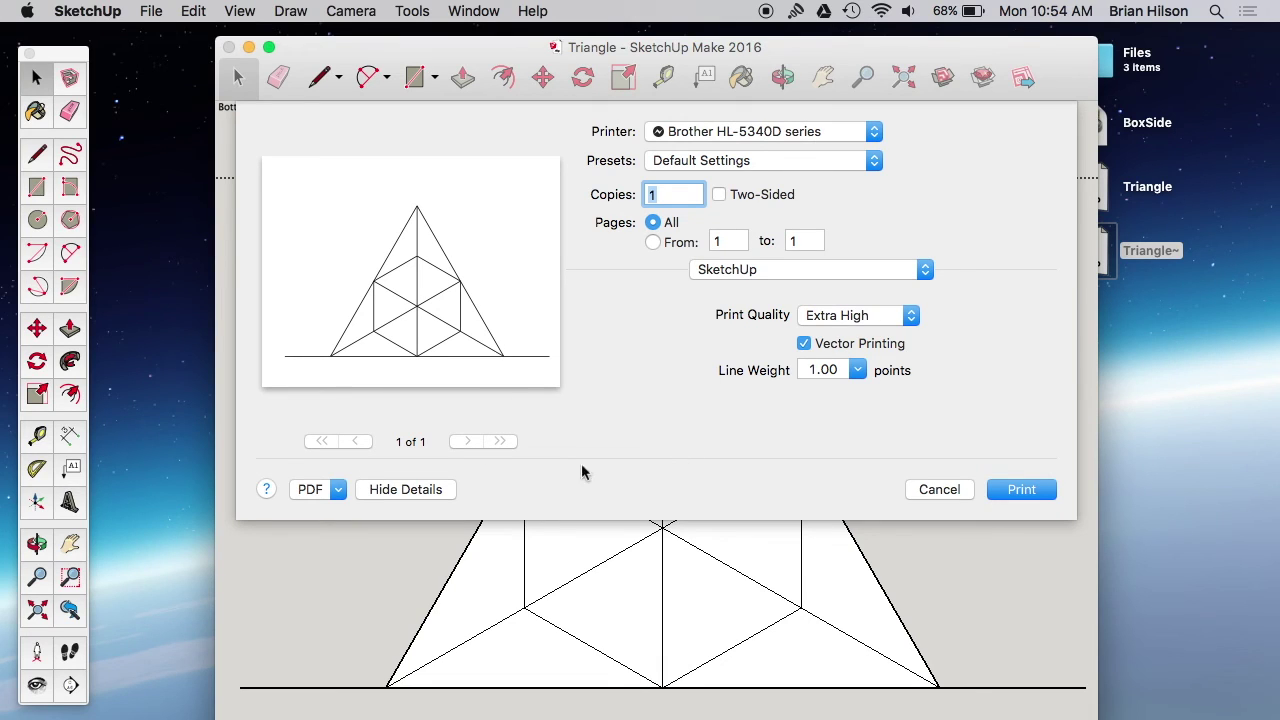
left_click(340, 489)
left_click(347, 531)
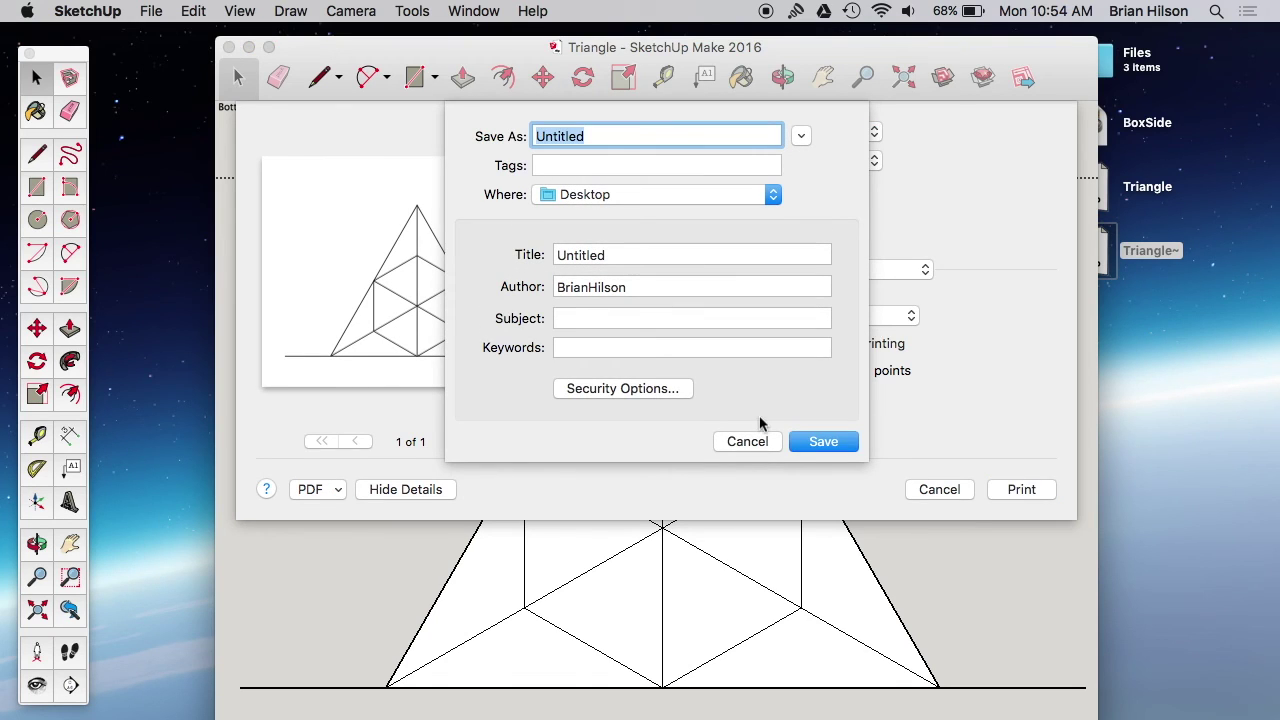
Save the PDF as TriangleTop on the Desktop and open it to check
key("BackSpace")
type("Ti")
key("BackSpace")
key("BackSpace")
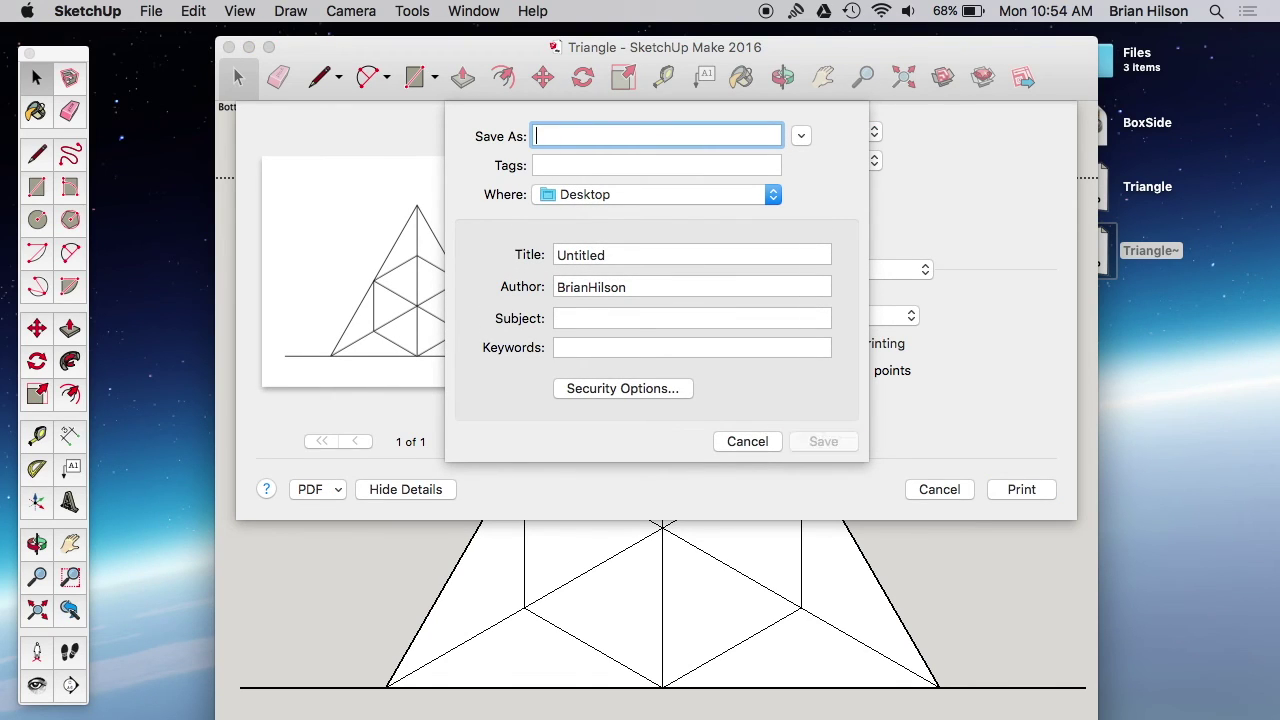
type("TiiangleTop")
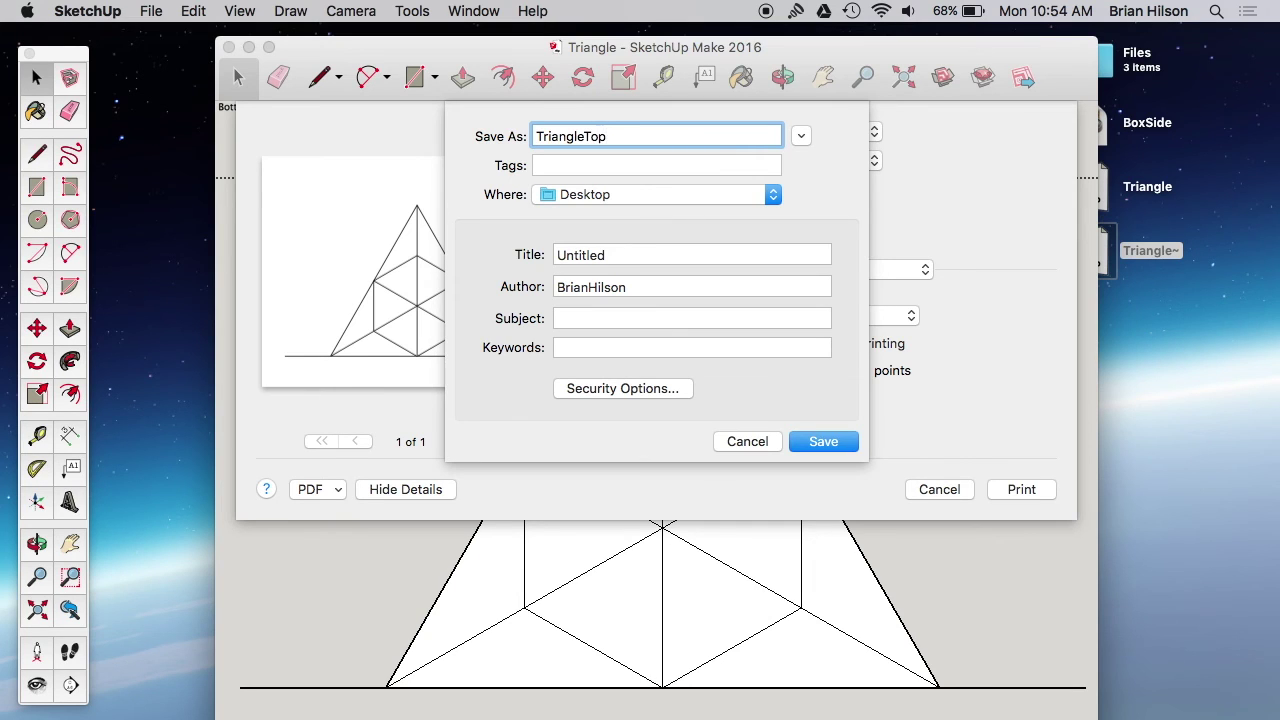
key("Return")
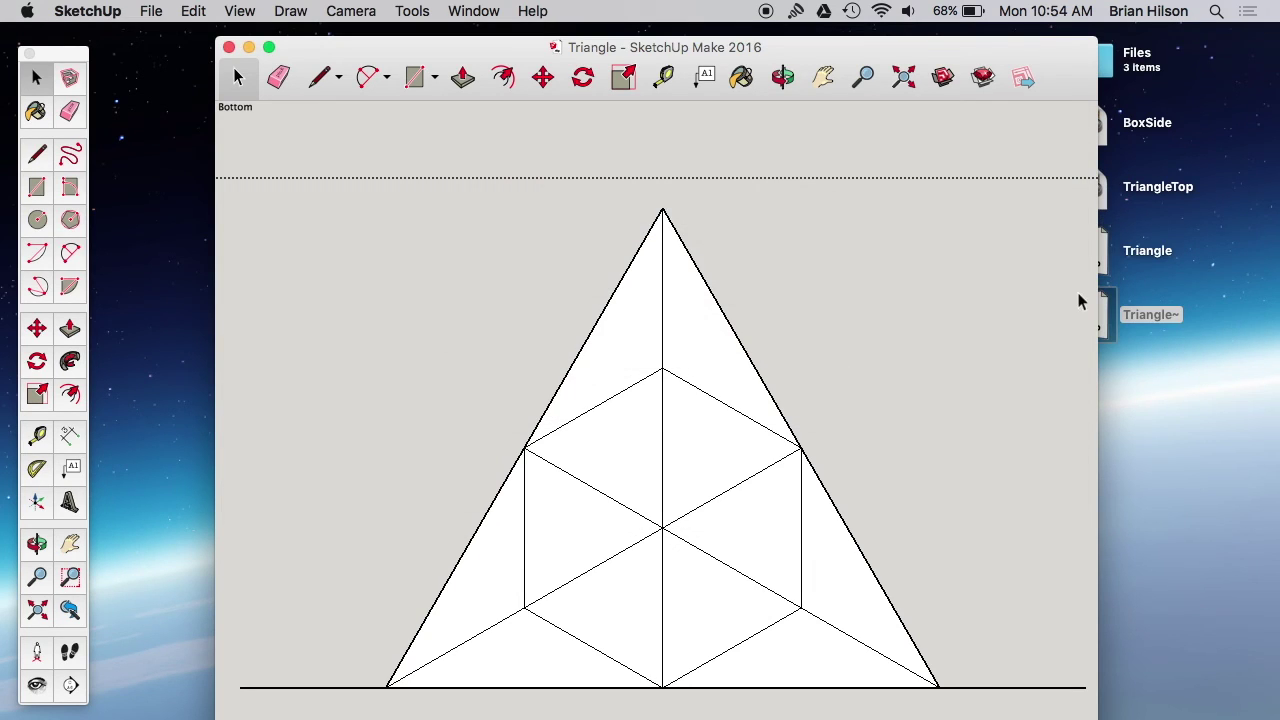
double_click(1148, 190)
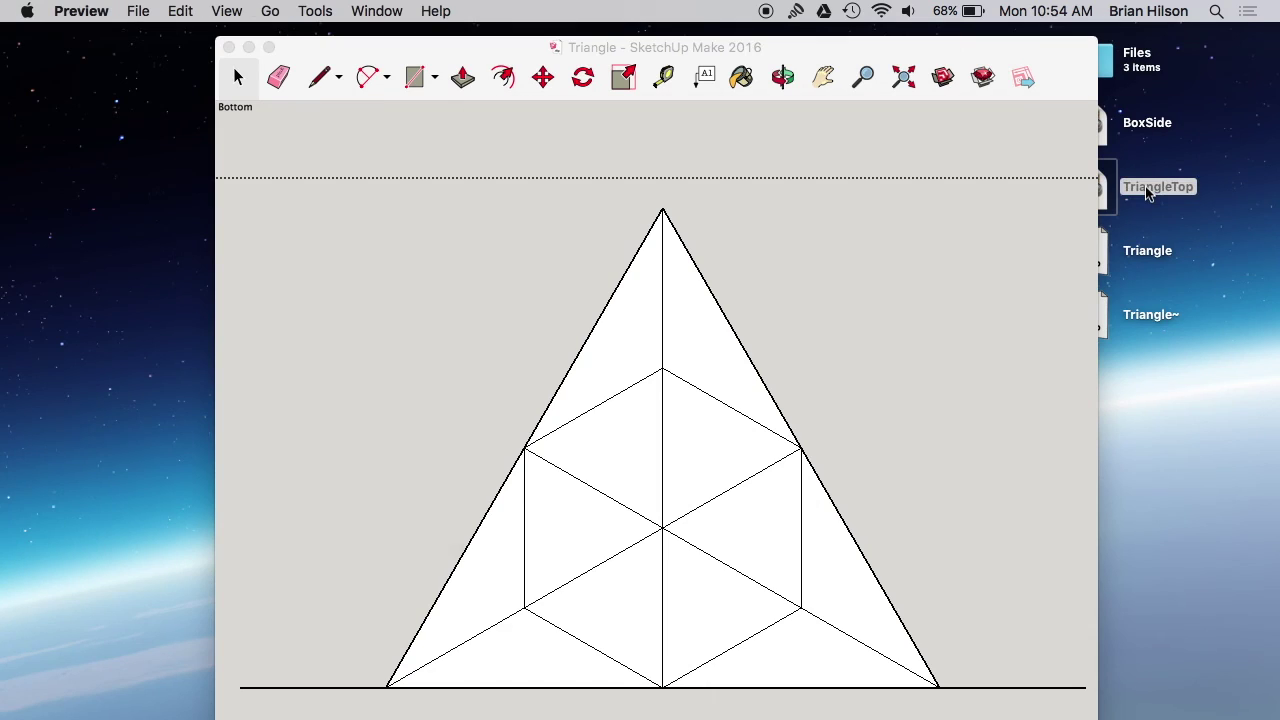
scroll(878, 178, "down", 5)
scroll(878, 178, "up", 1)
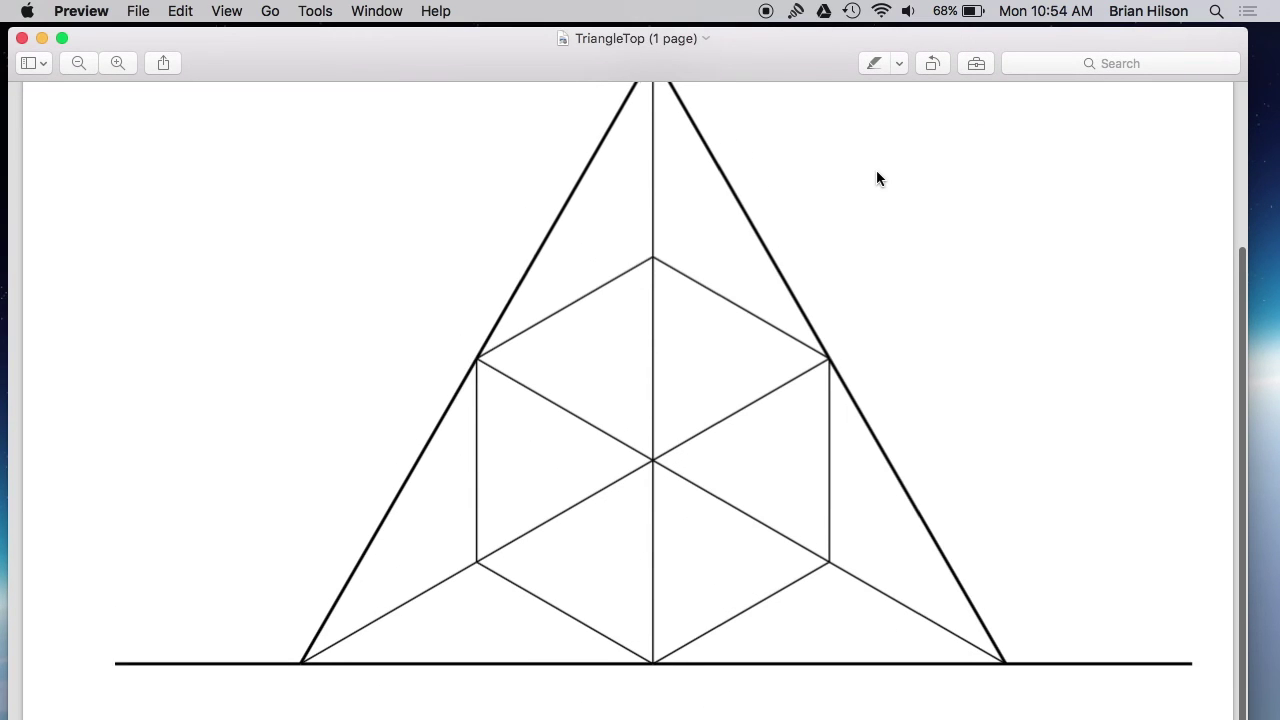
scroll(878, 178, "up", 5)
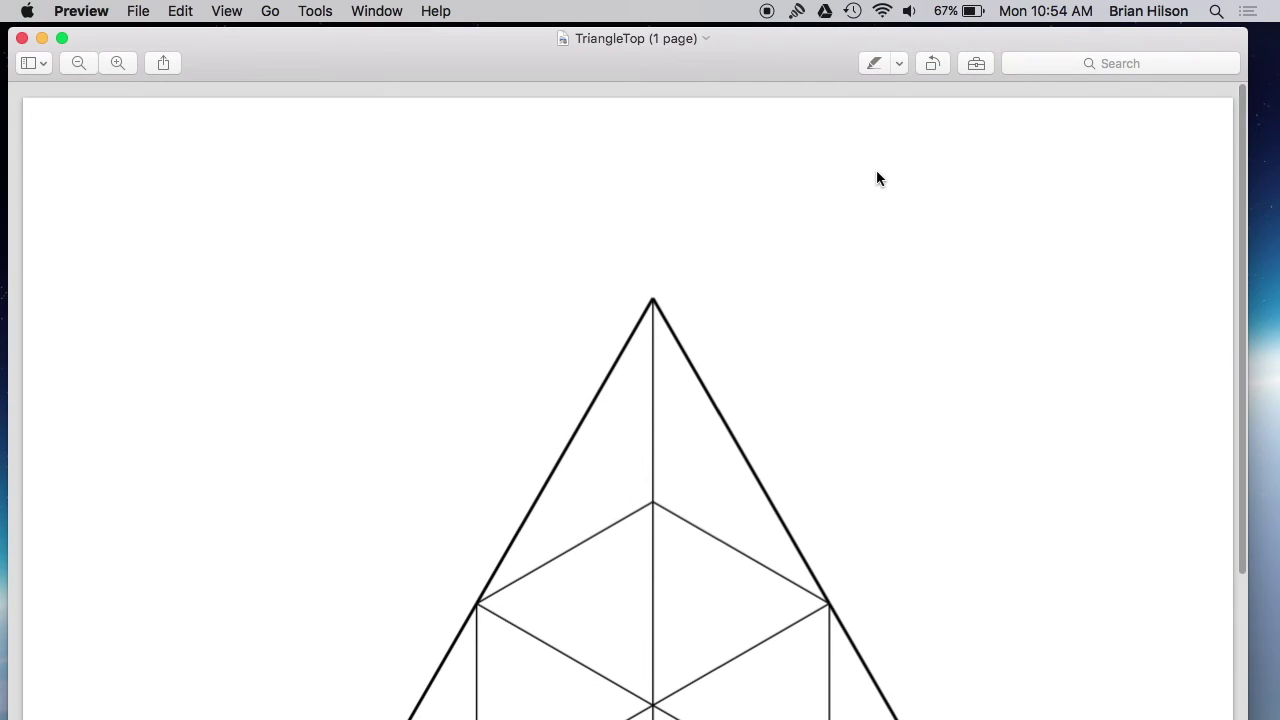
key("super+q")
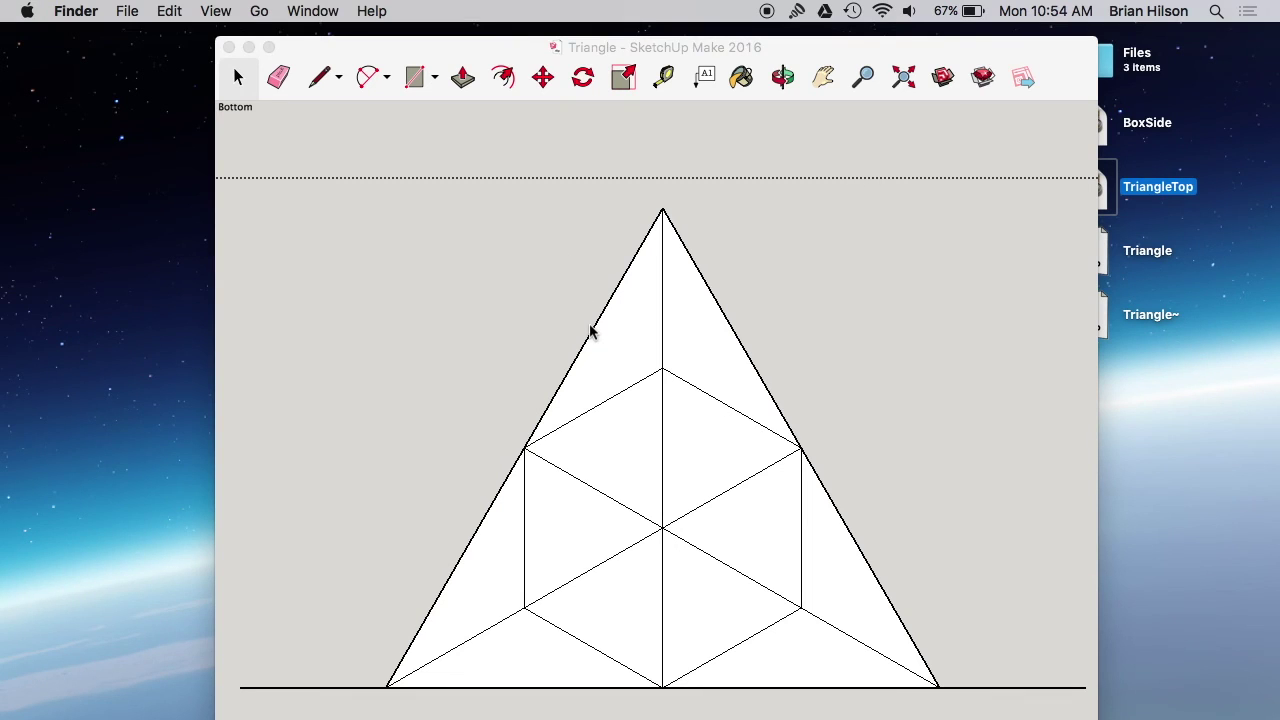
Zoom out, pan to the bottom trapezoid, and resize the window to frame it
scroll(590, 332, "down", 5)
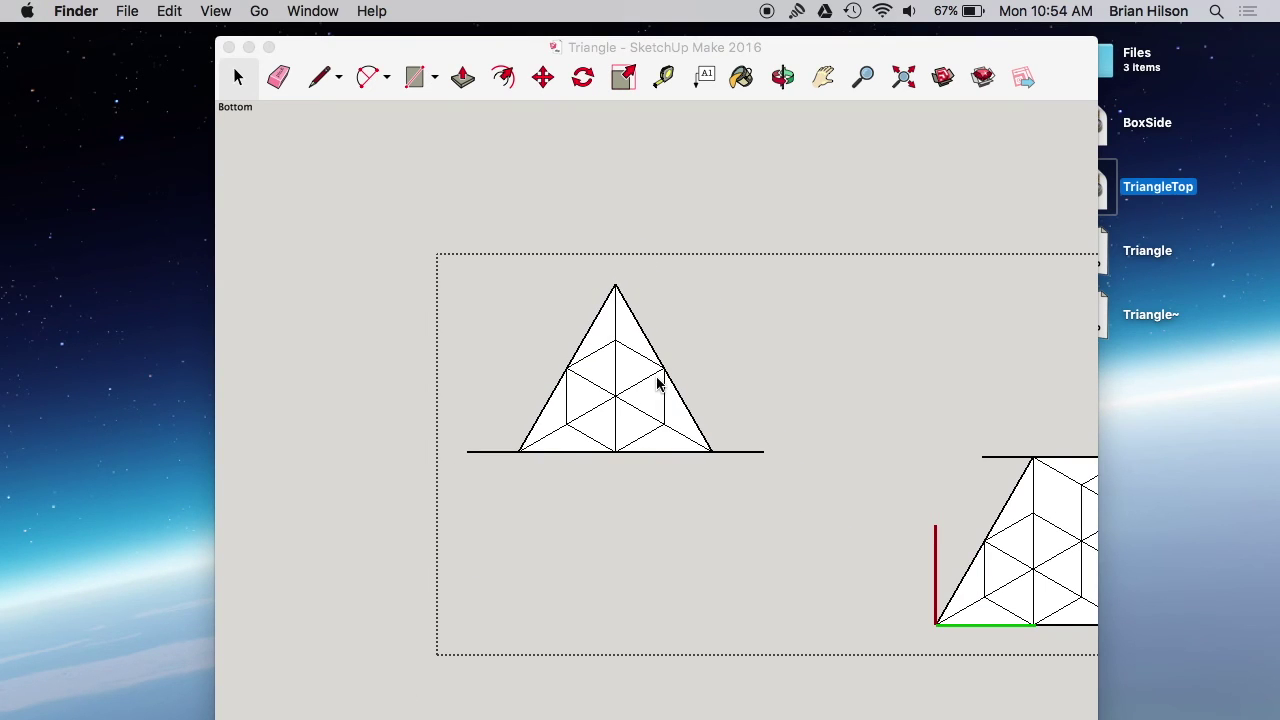
scroll(657, 383, "down", 1)
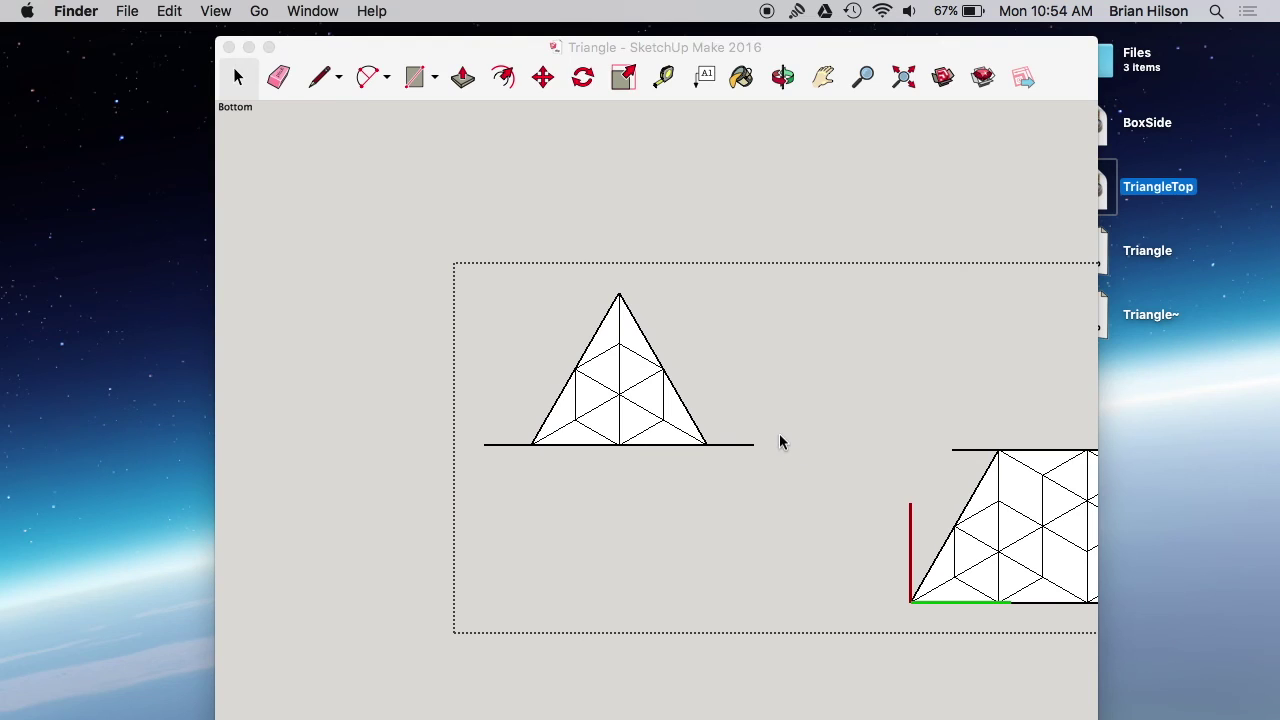
left_click(614, 423)
key("h")
left_click_drag(711, 494, 384, 451)
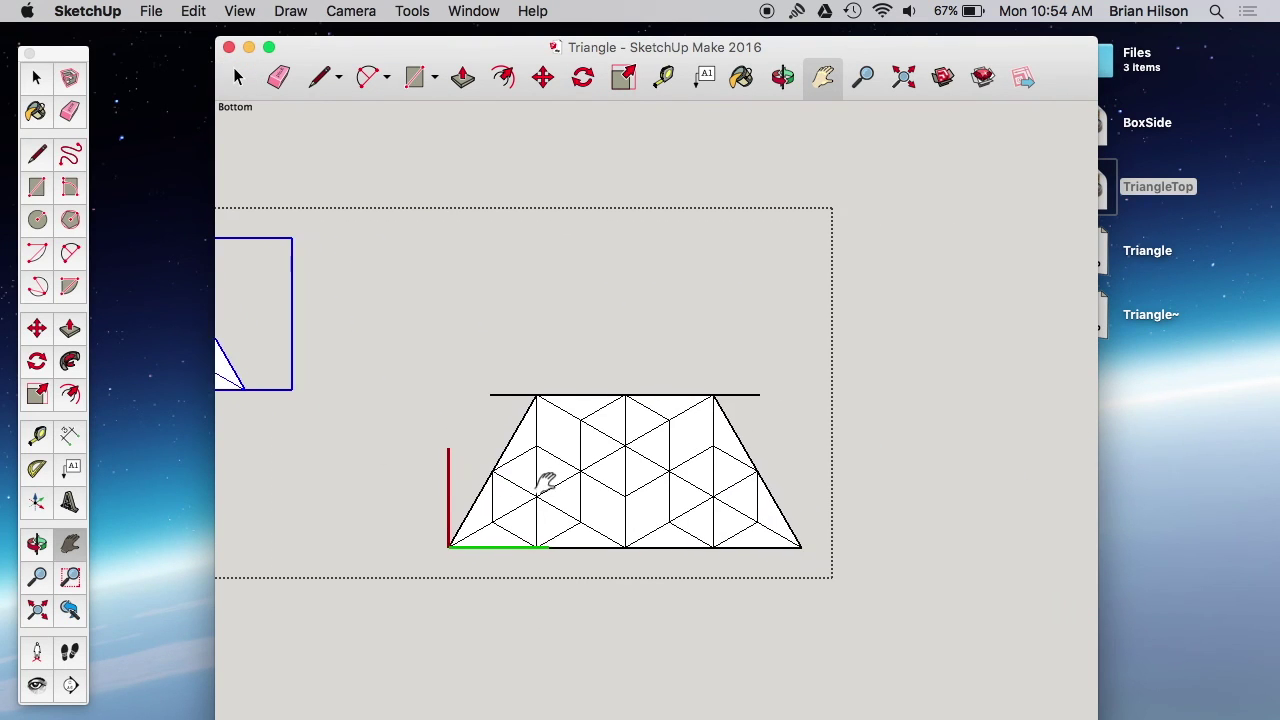
scroll(545, 482, "up", 5)
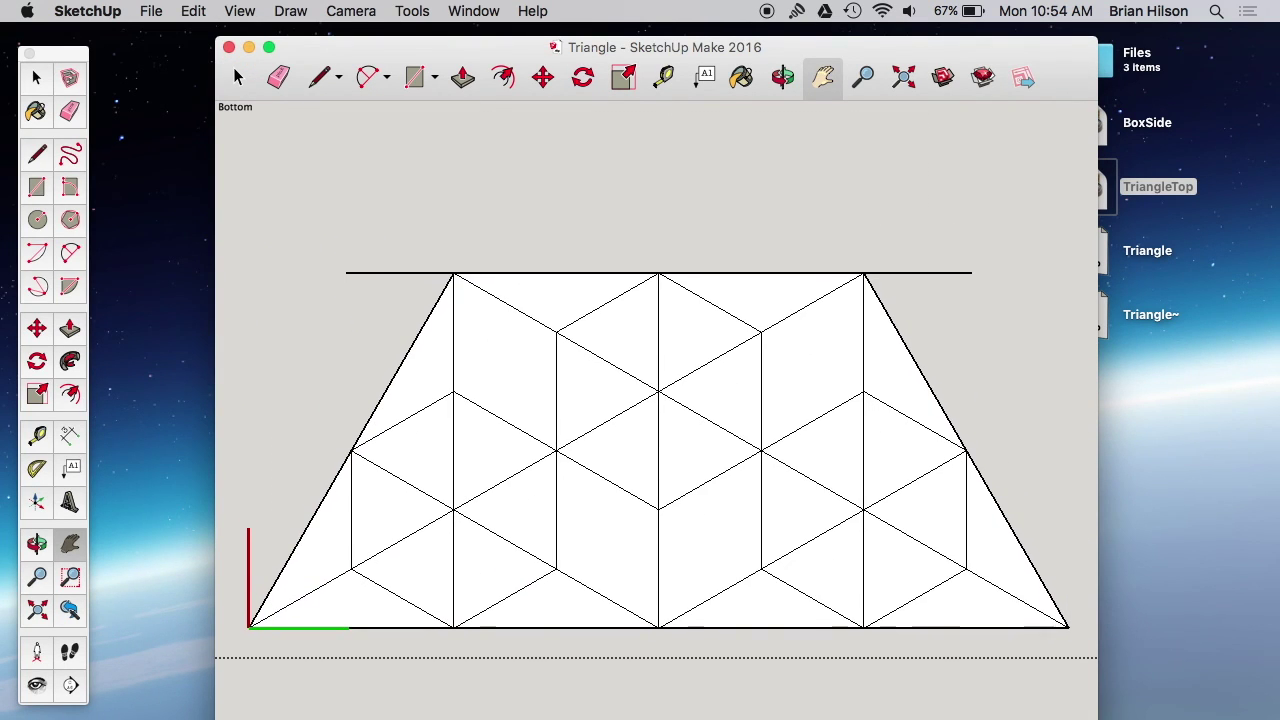
left_click_drag(1097, 718, 1130, 557)
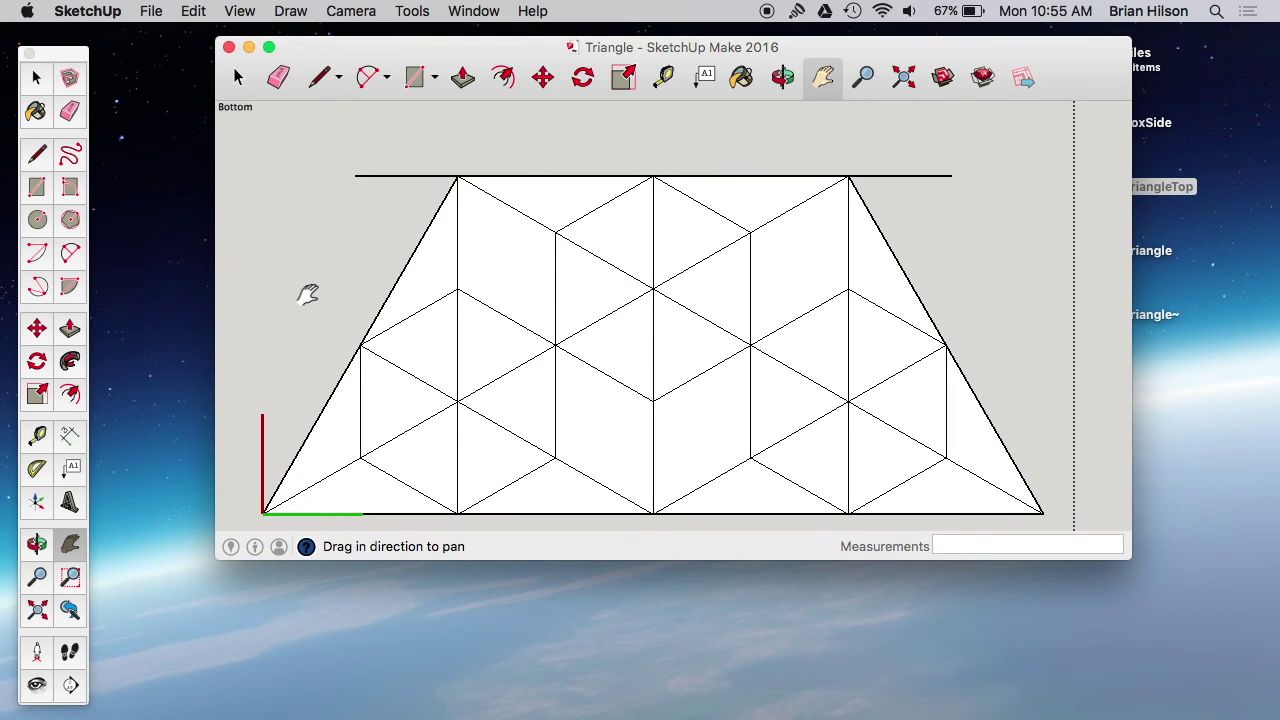
left_click_drag(537, 343, 606, 303)
scroll(543, 289, "up", 3)
scroll(605, 282, "down", 1)
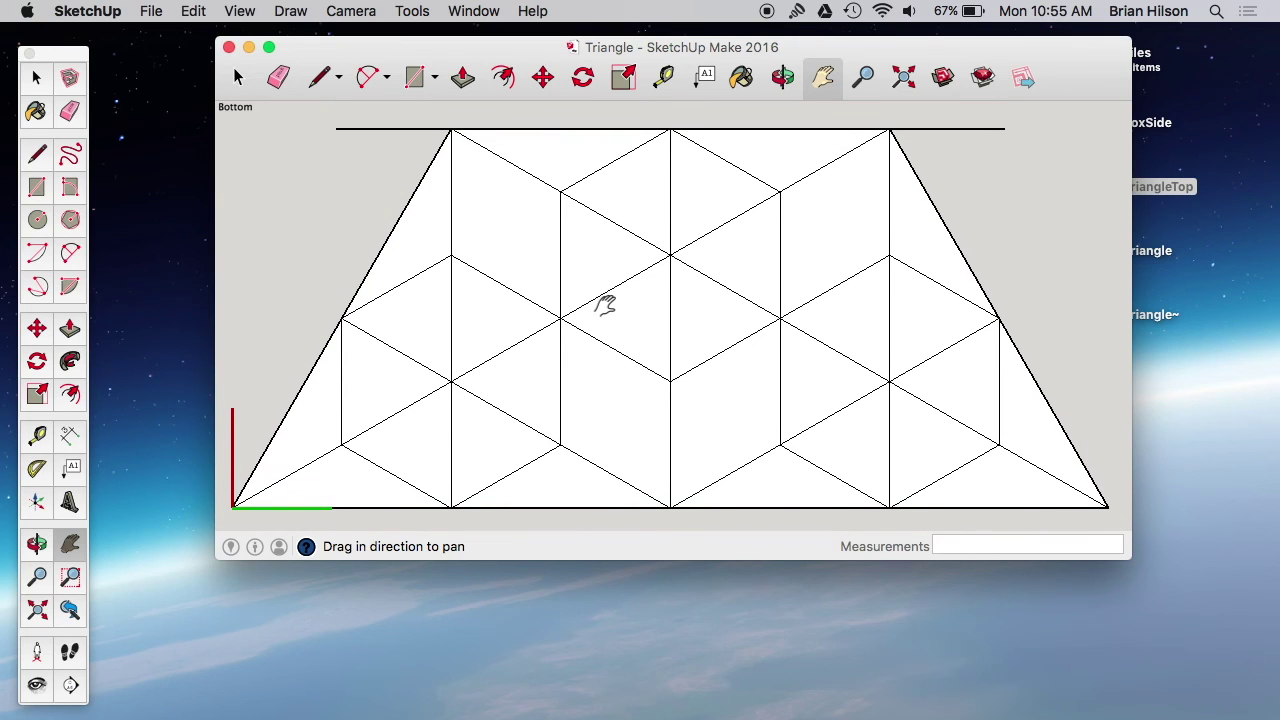
left_click(151, 11)
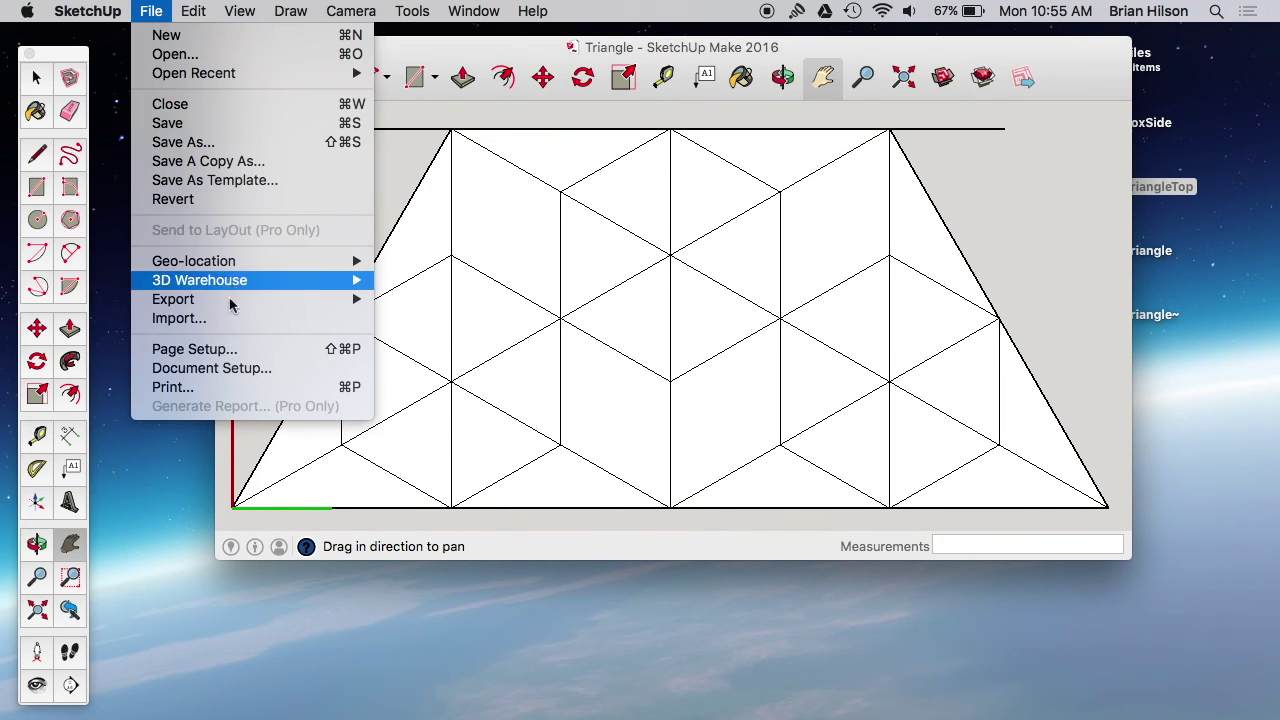
Switch the page setup to landscape orientation
left_click(230, 350)
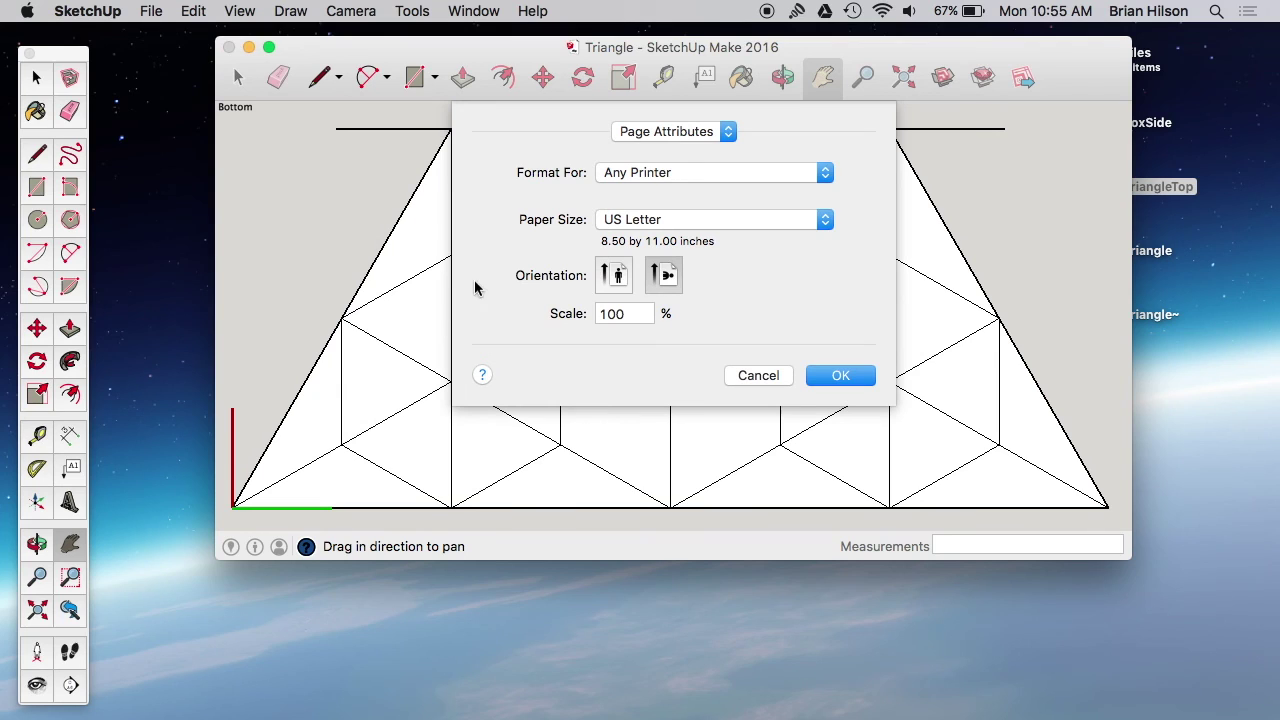
left_click(666, 274)
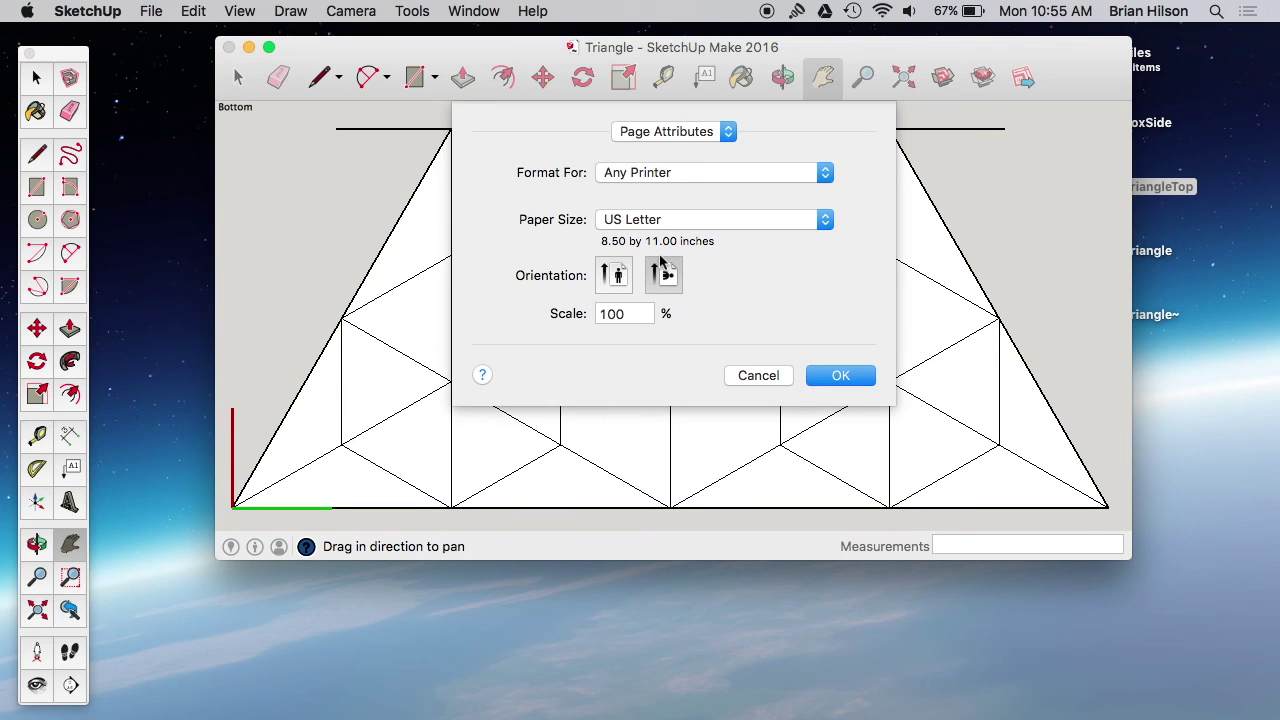
left_click(843, 375)
Set the document print scale to 1 inch in drawing equals 1 inch In Model
left_click(150, 12)
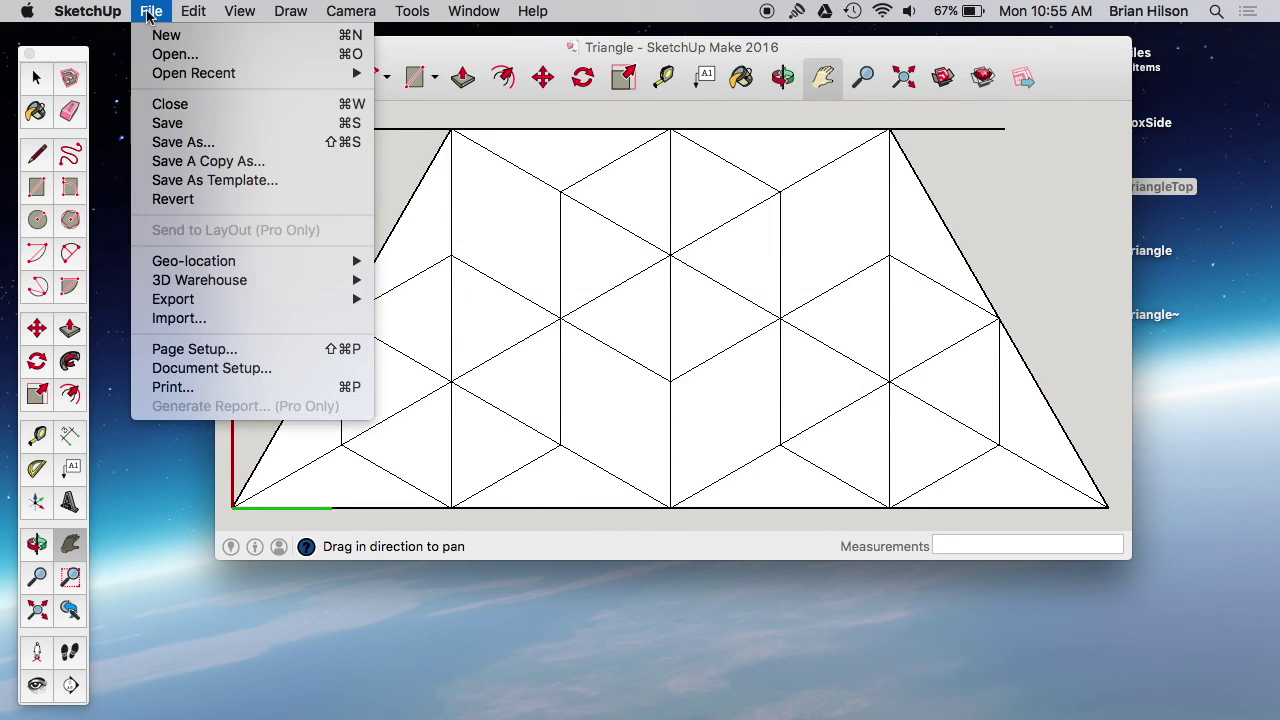
left_click(245, 370)
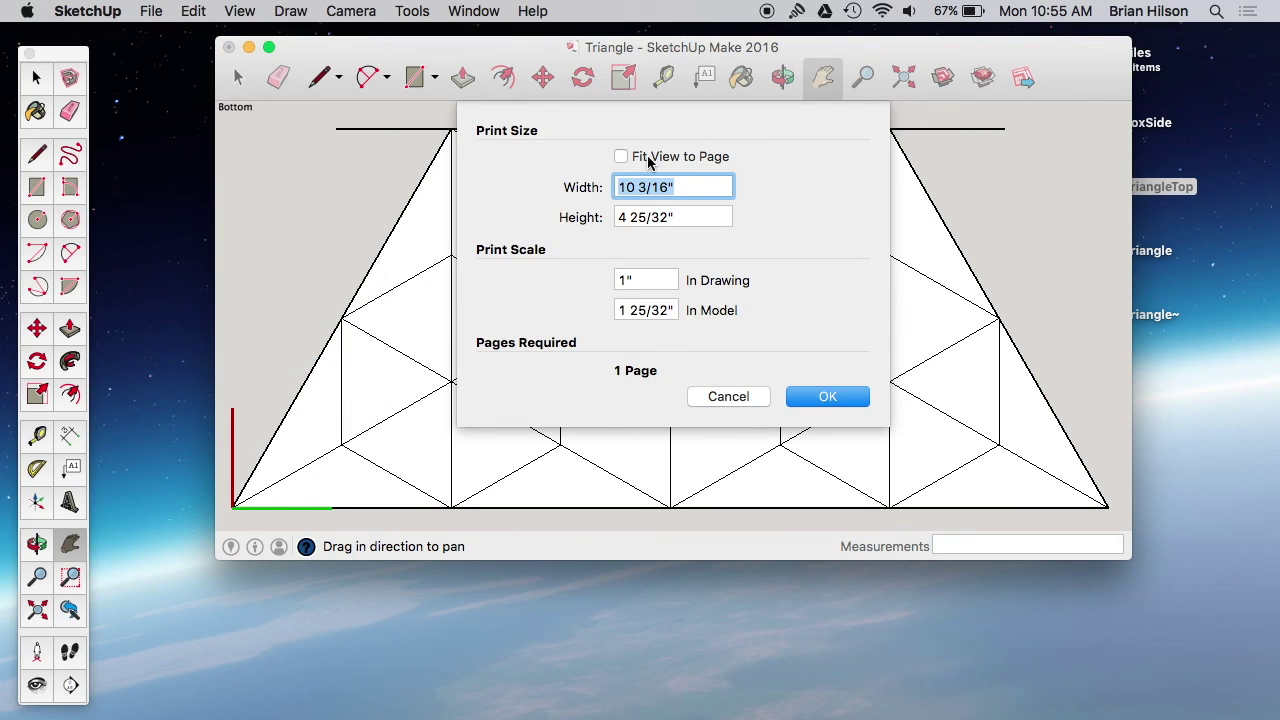
key("Tab")
key("Tab")
key("Tab")
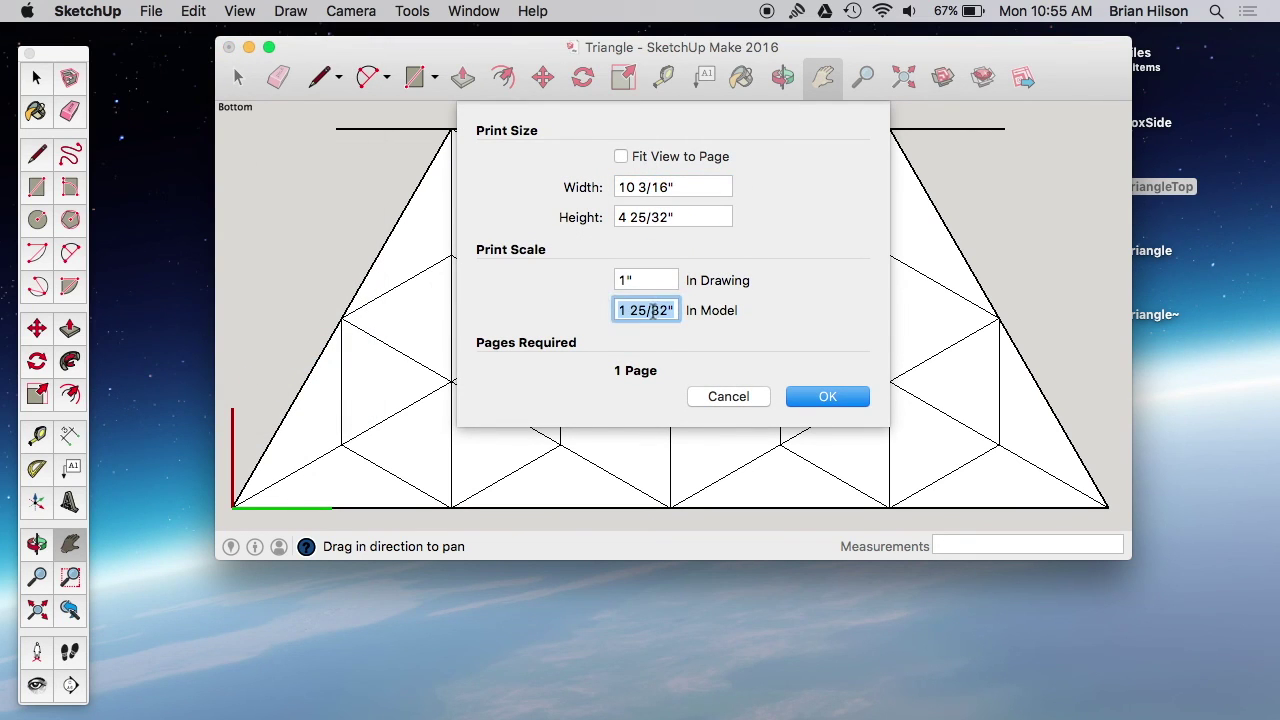
left_click(655, 311)
triple_click(655, 311)
type("1")
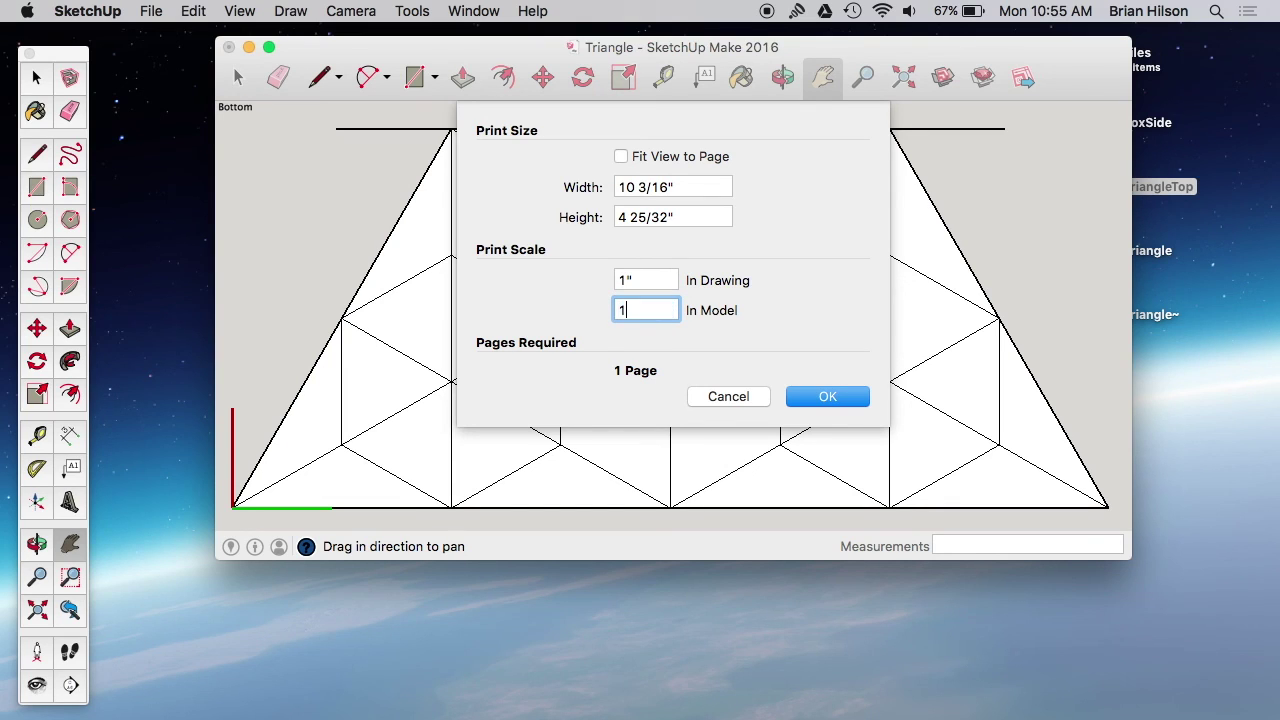
left_click(838, 398)
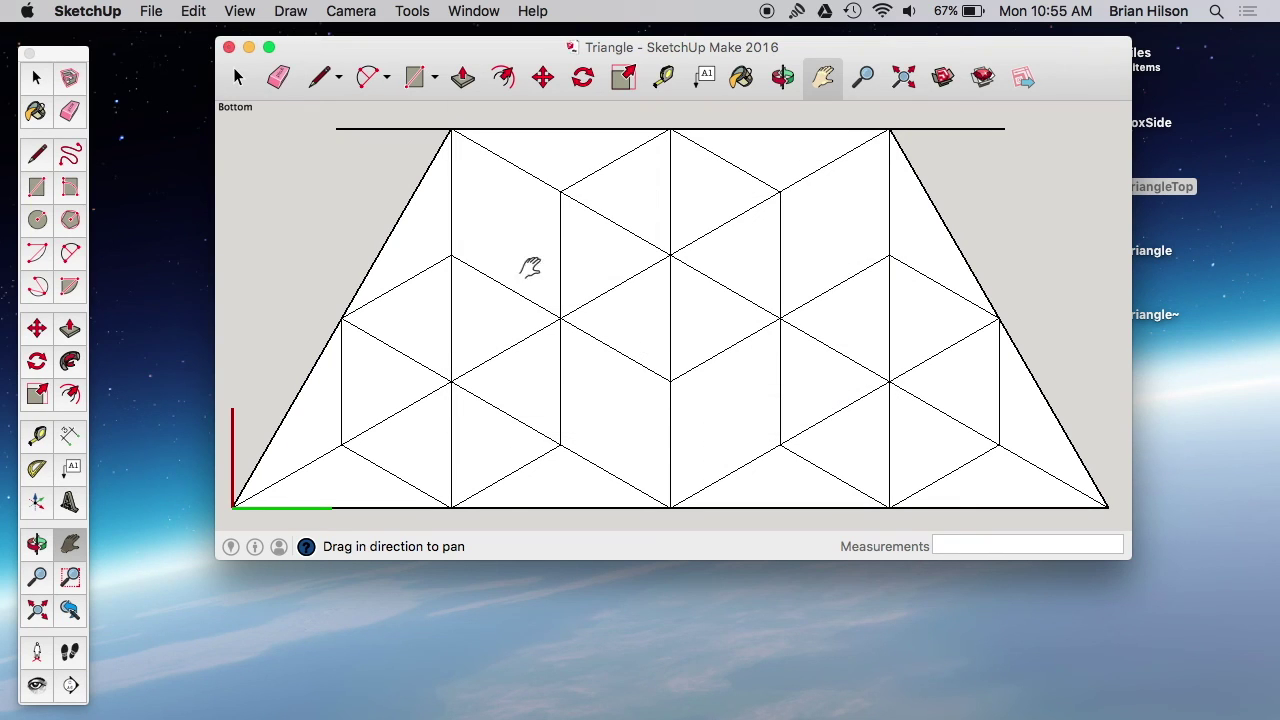
left_click(151, 11)
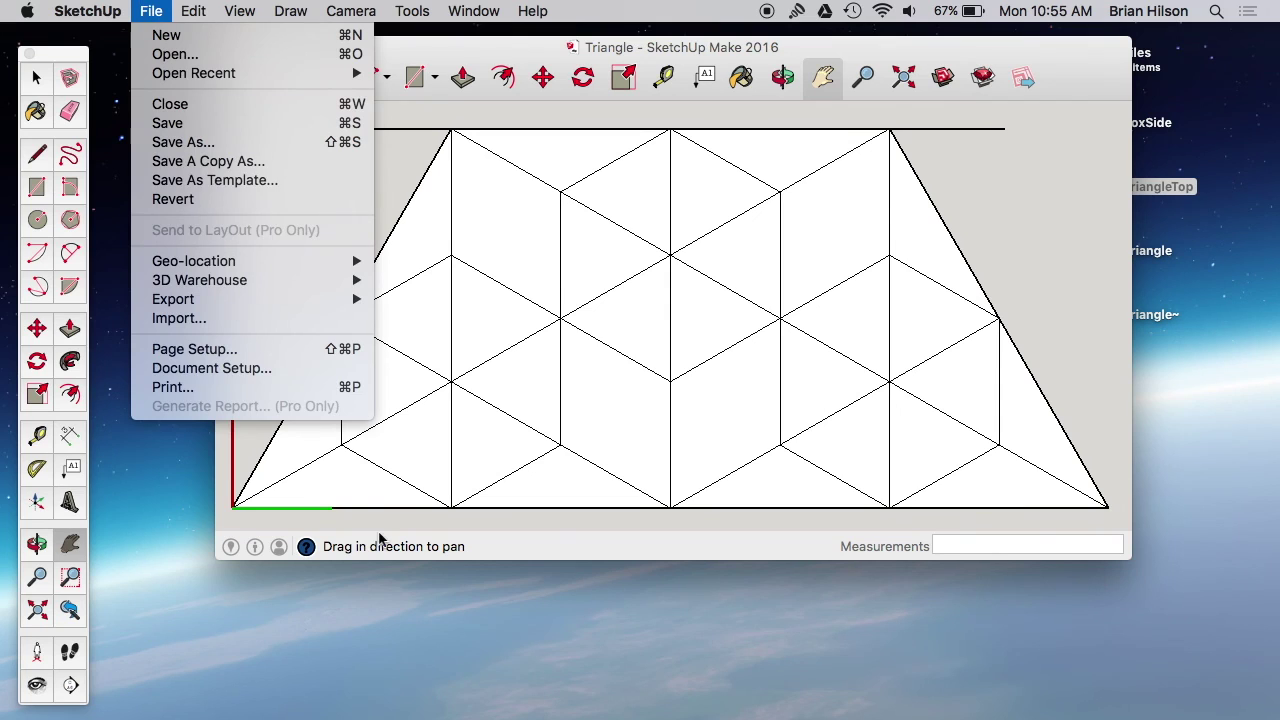
Print the bottom trapezoid view via Save as PDF, naming the file TriangleBottom
left_click(262, 389)
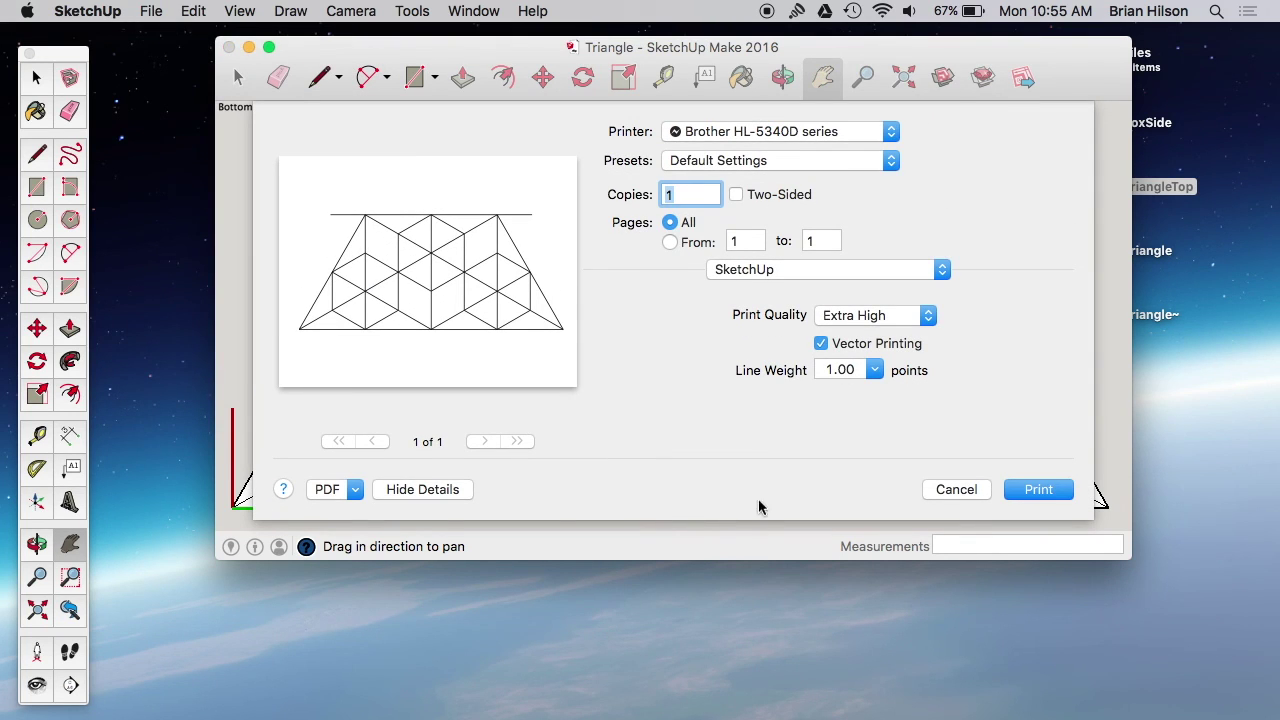
left_click(356, 490)
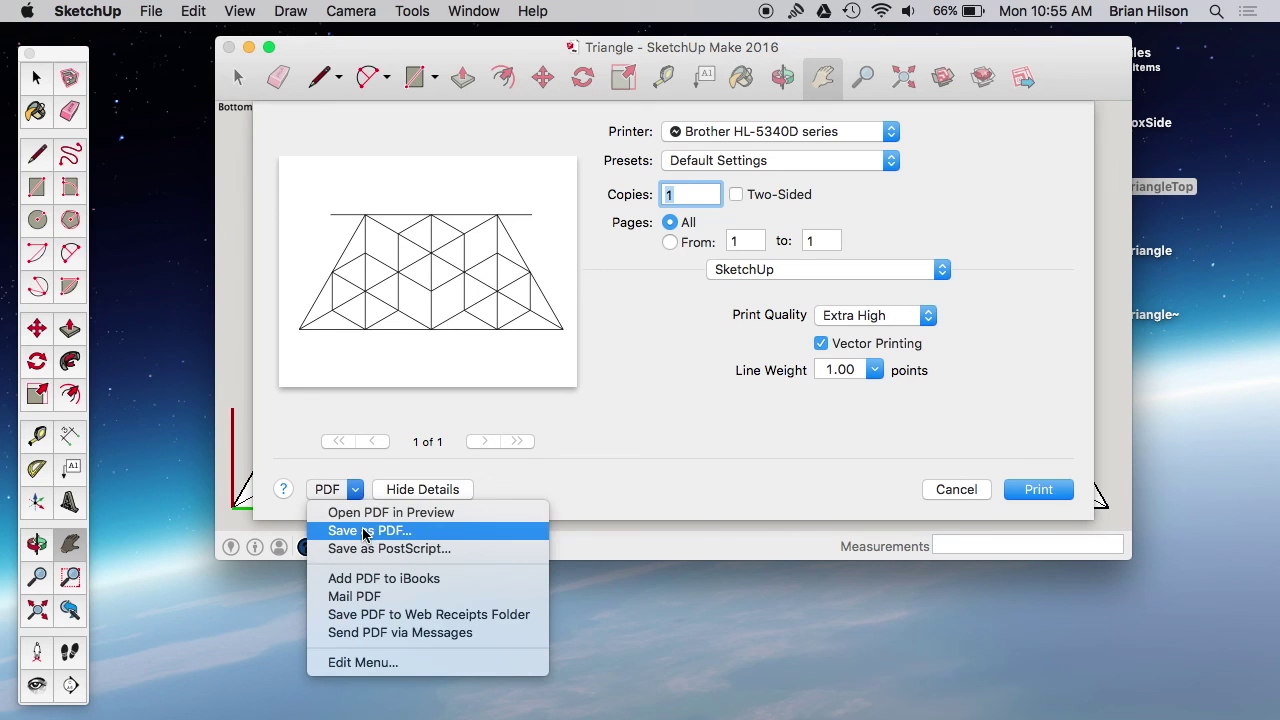
left_click(360, 529)
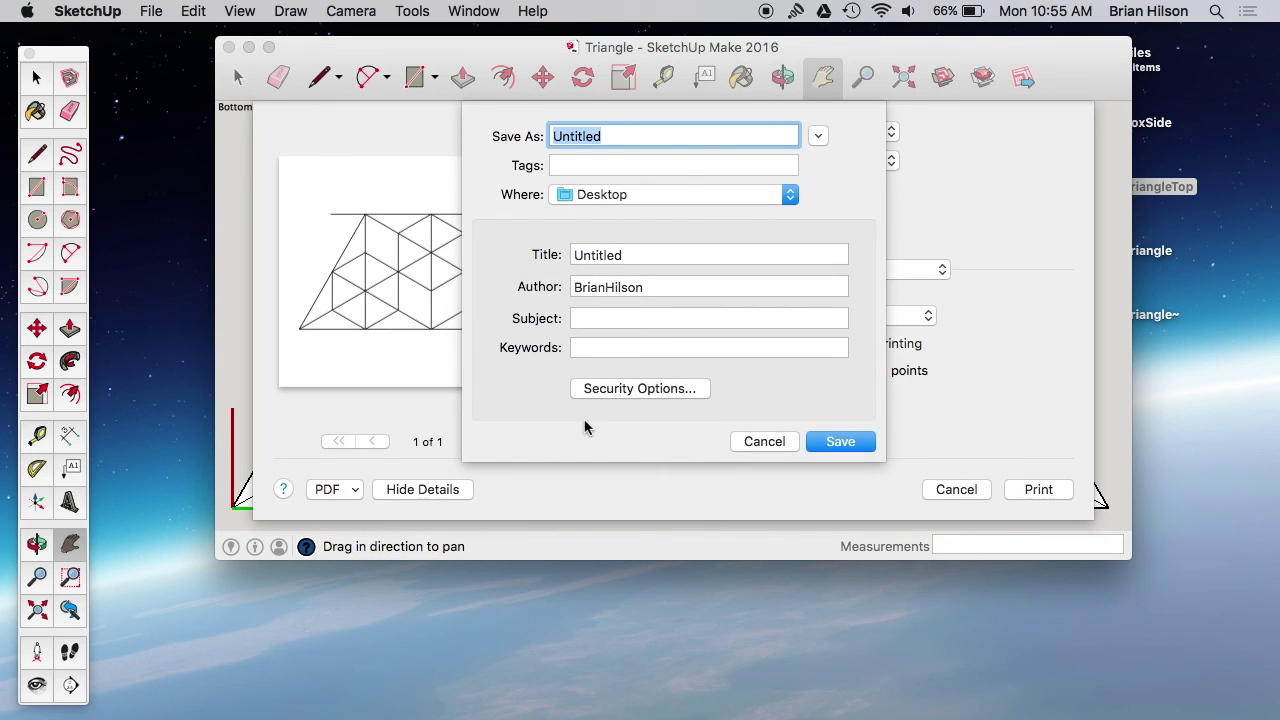
key("BackSpace")
type("Tria")
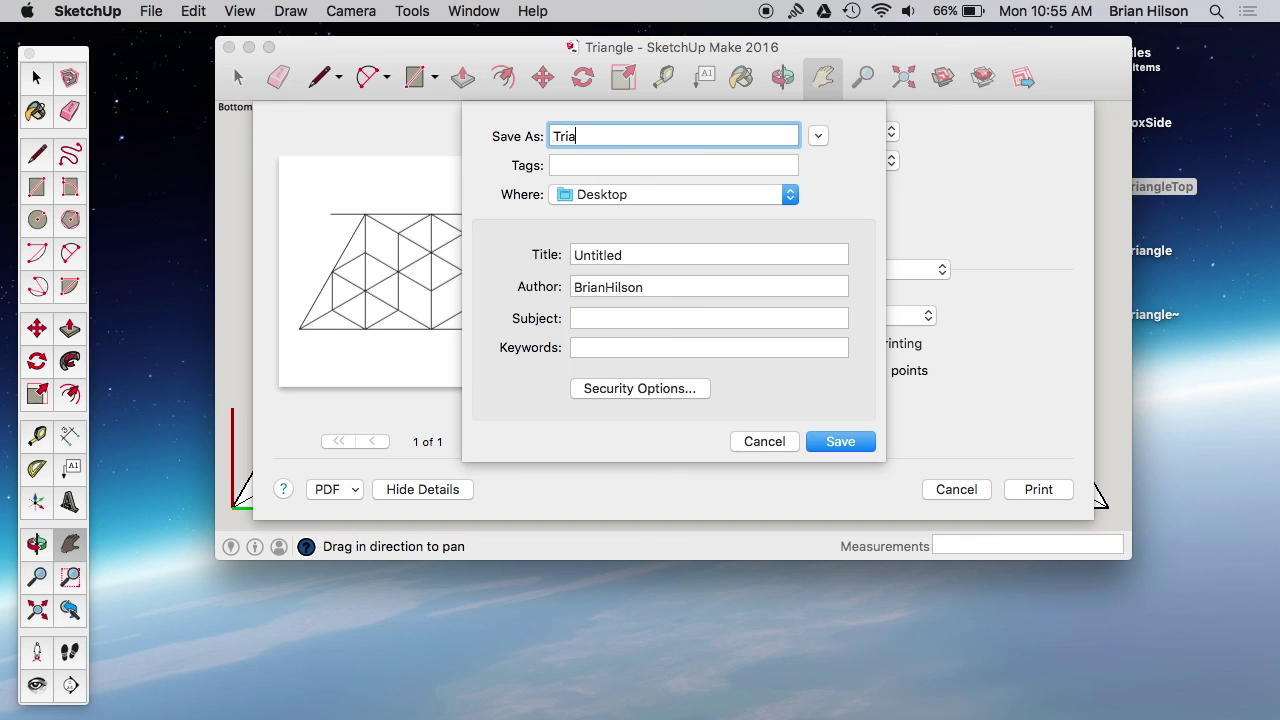
type("ngle Bott")
key("BackSpace")
key("BackSpace")
key("BackSpace")
type("Bottom")
key("Return")
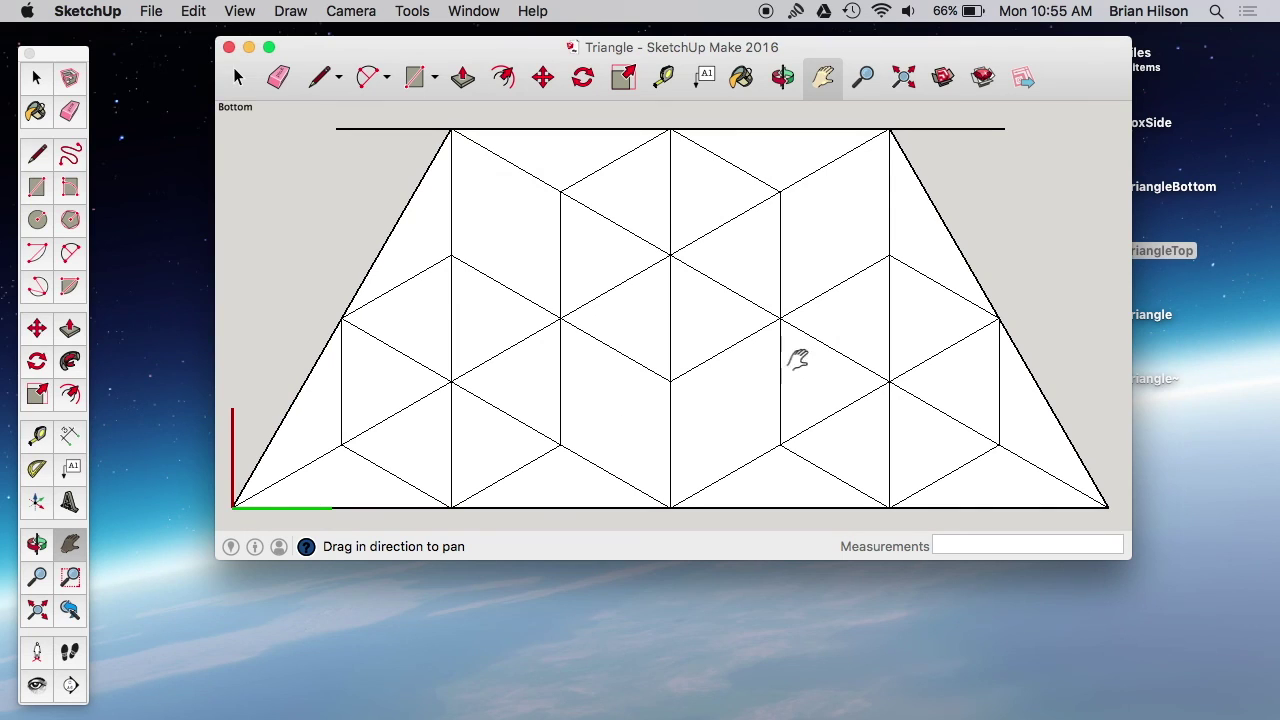
left_click_drag(937, 57, 807, 57)
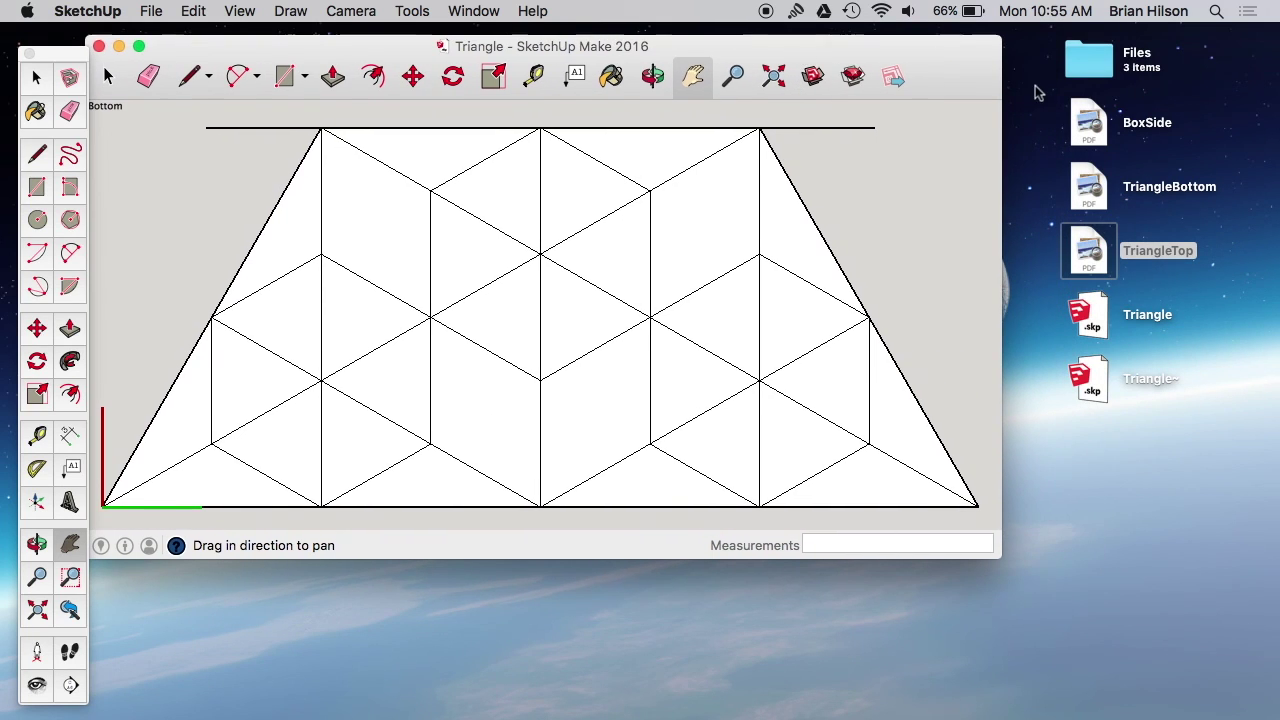
double_click(1098, 192)
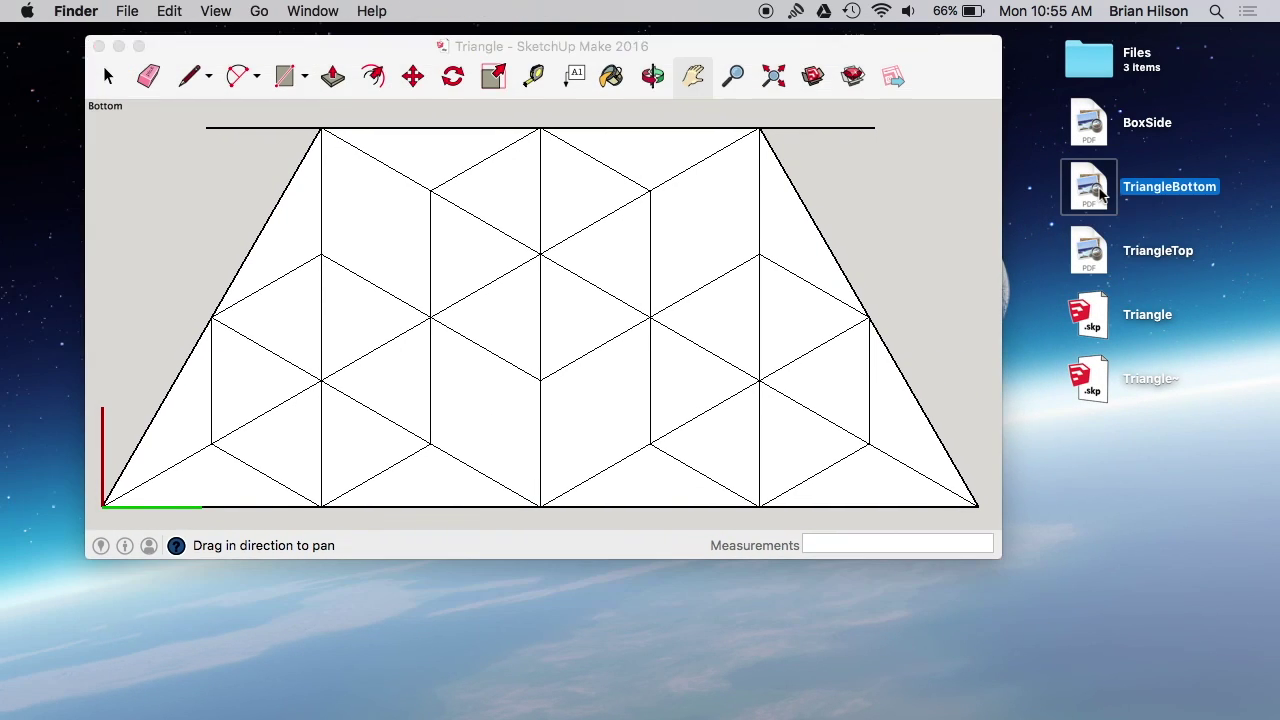
scroll(669, 264, "down", 3)
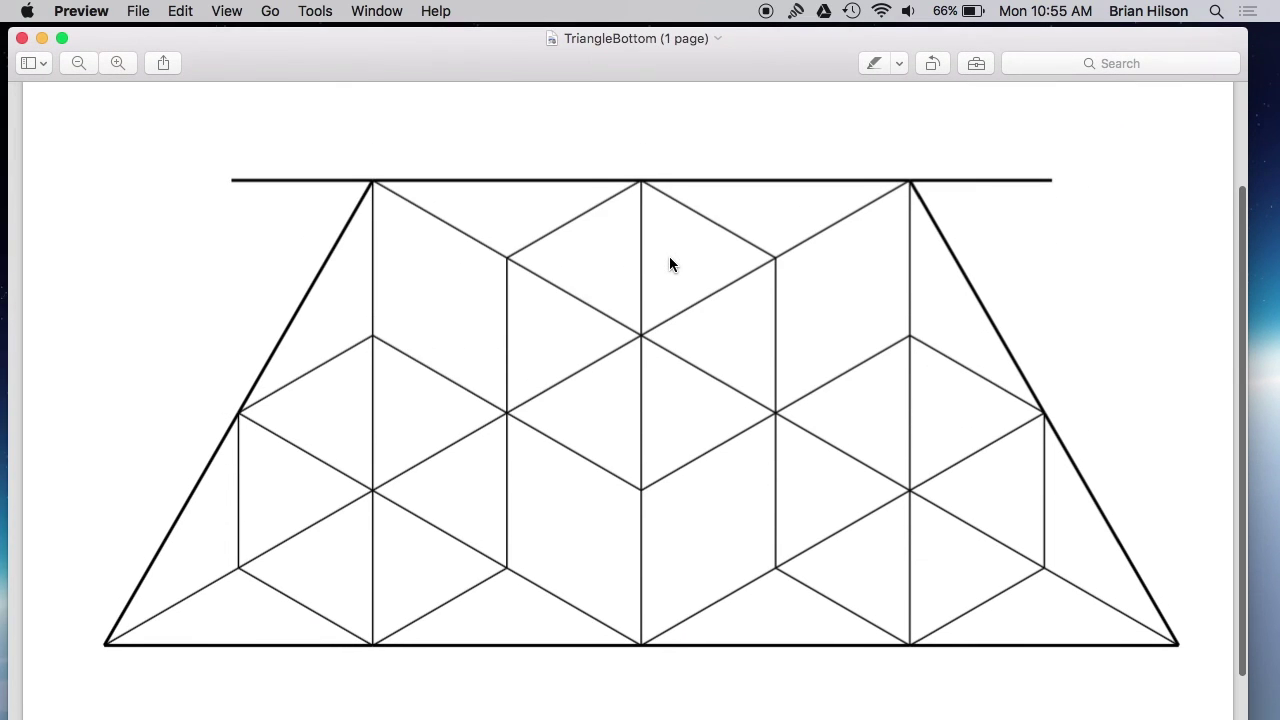
scroll(669, 264, "down", 3)
scroll(669, 264, "up", 3)
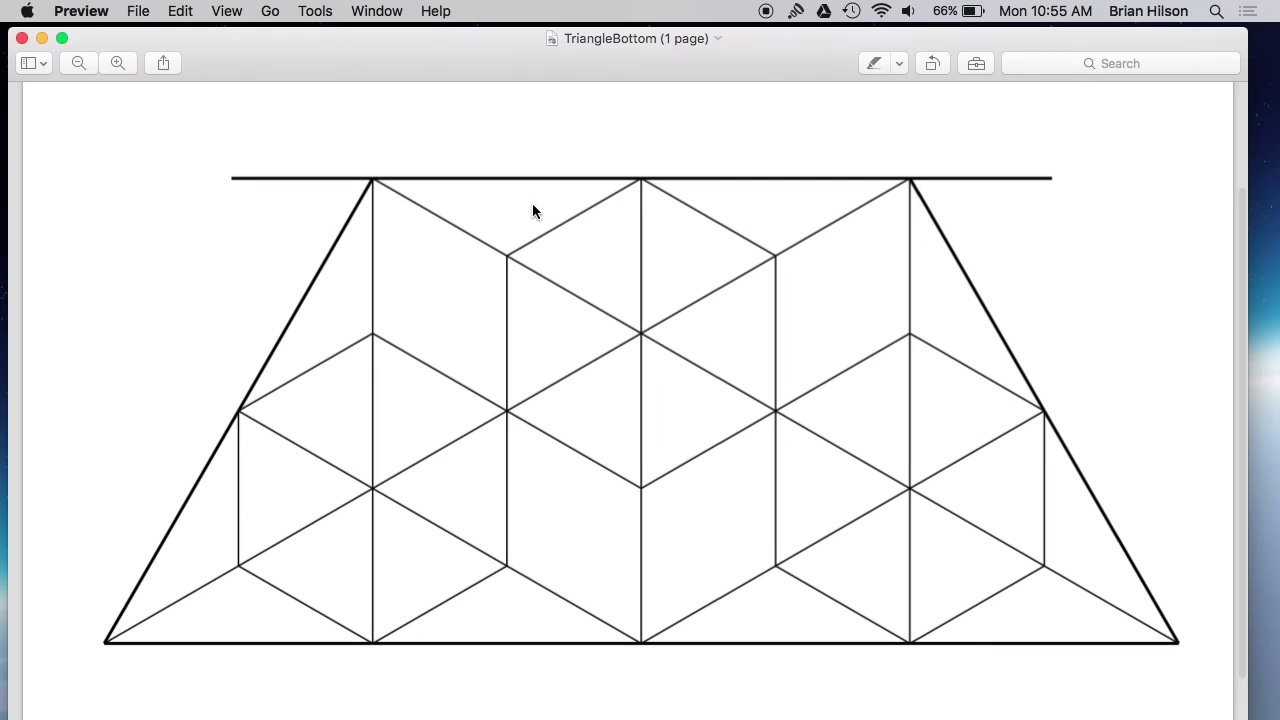
key("super+q")
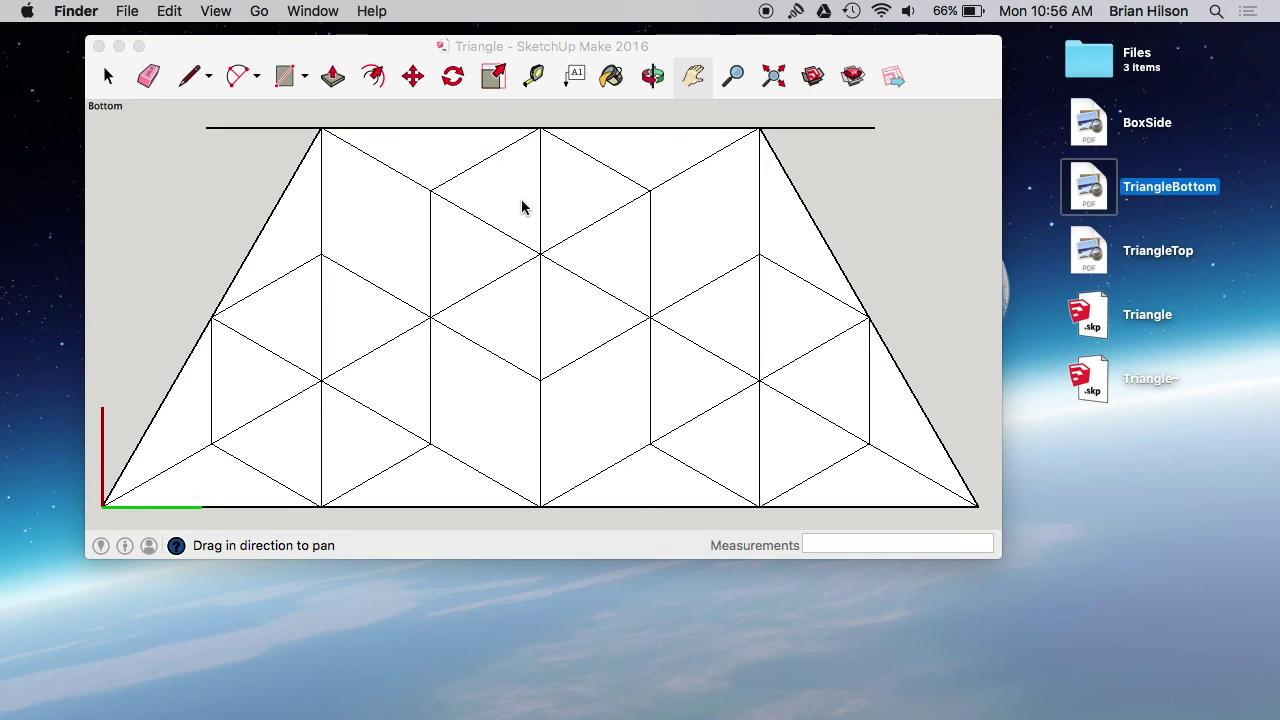